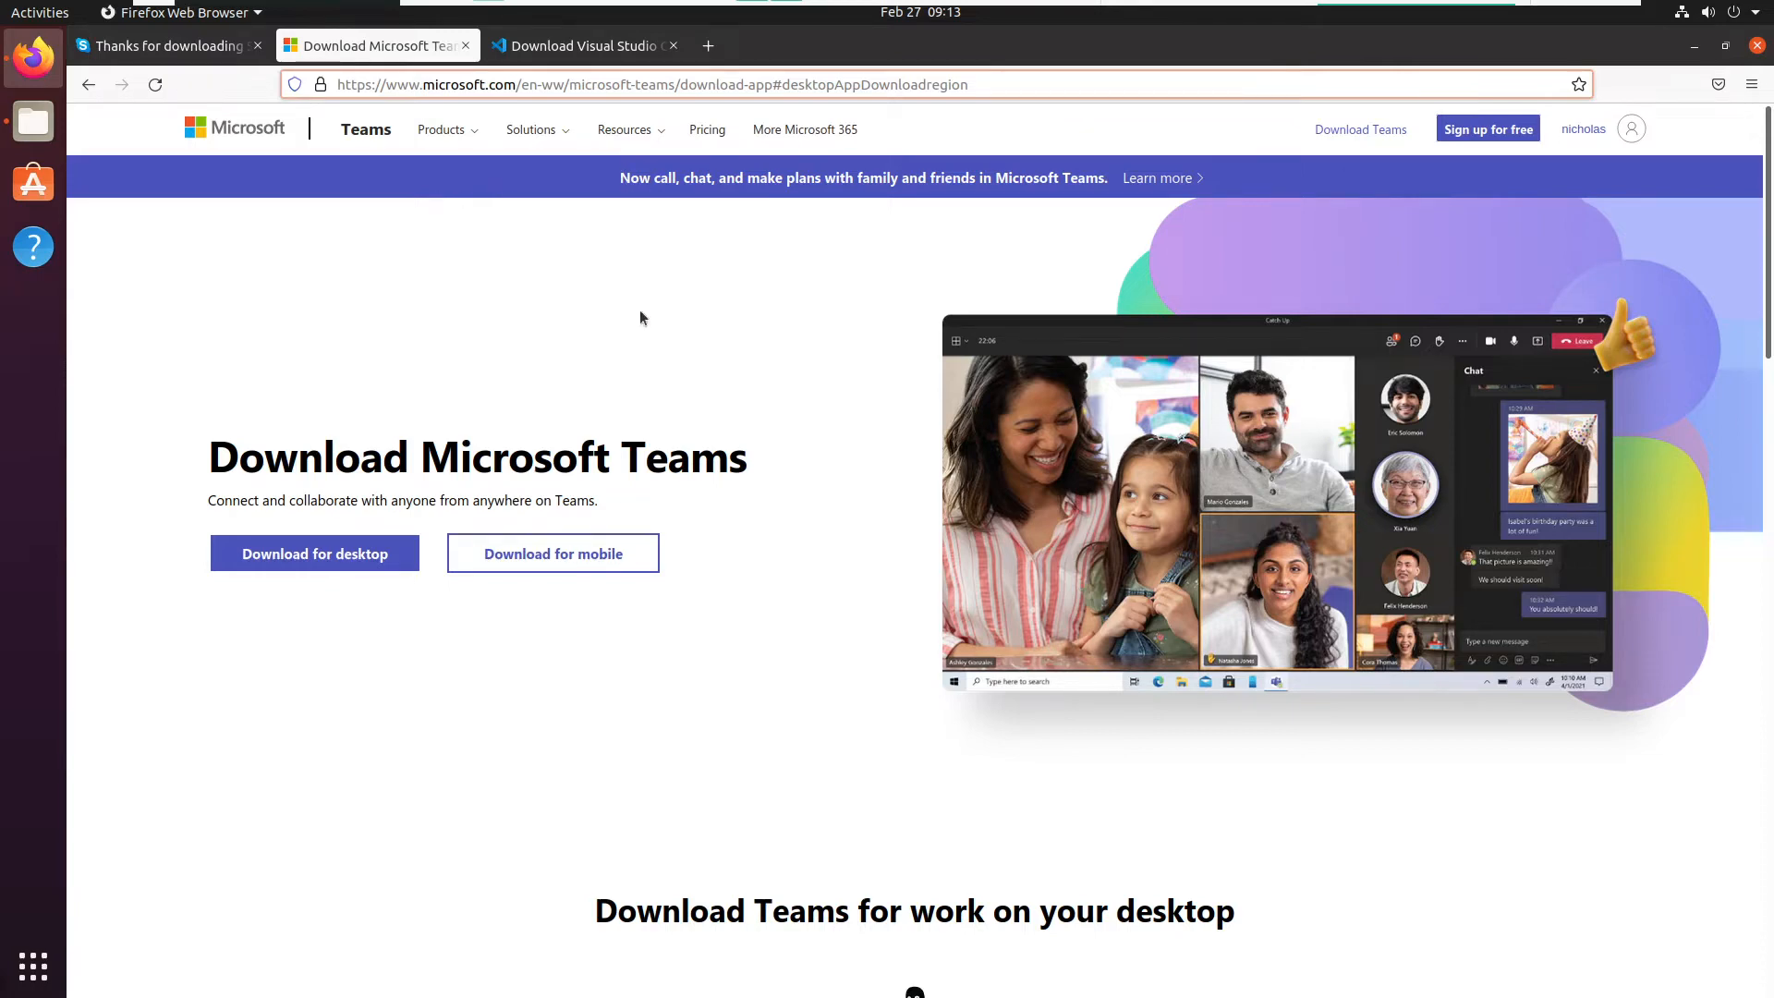
- Look over the download pages for Microsoft Teams, Skype and Visual Studio Code that are open in the browser
scroll(640, 317, down, 5)
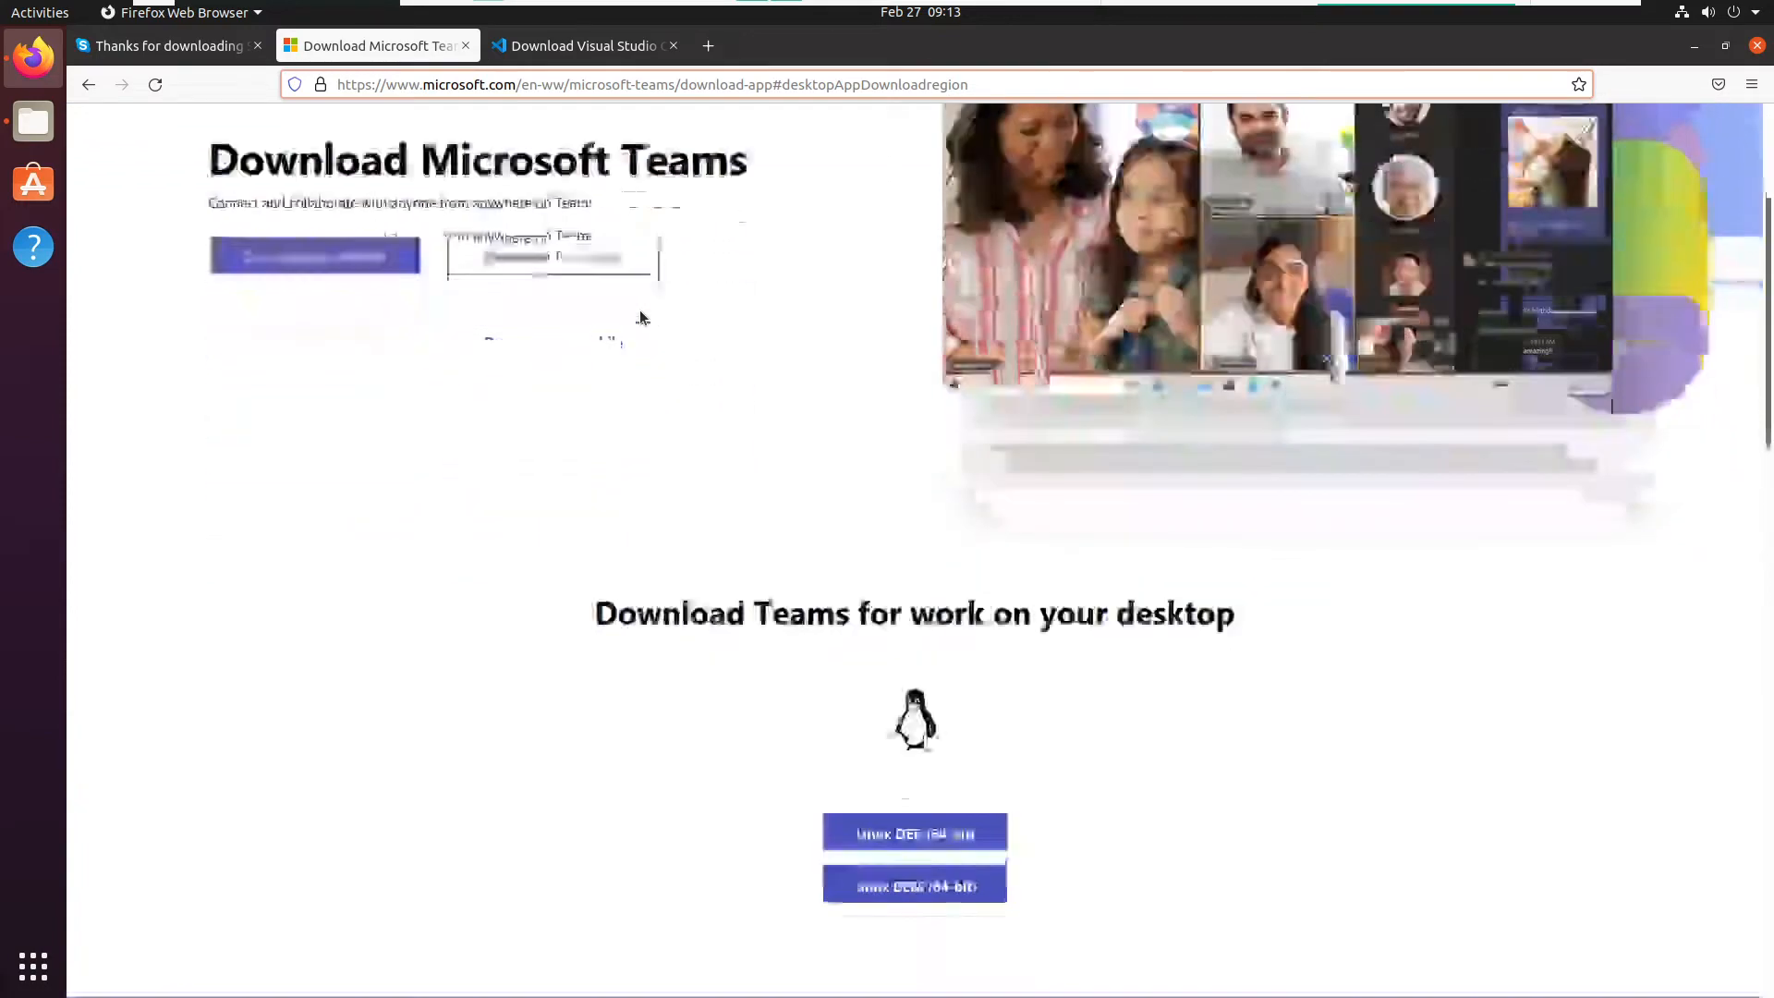
scroll(784, 390, up, 5)
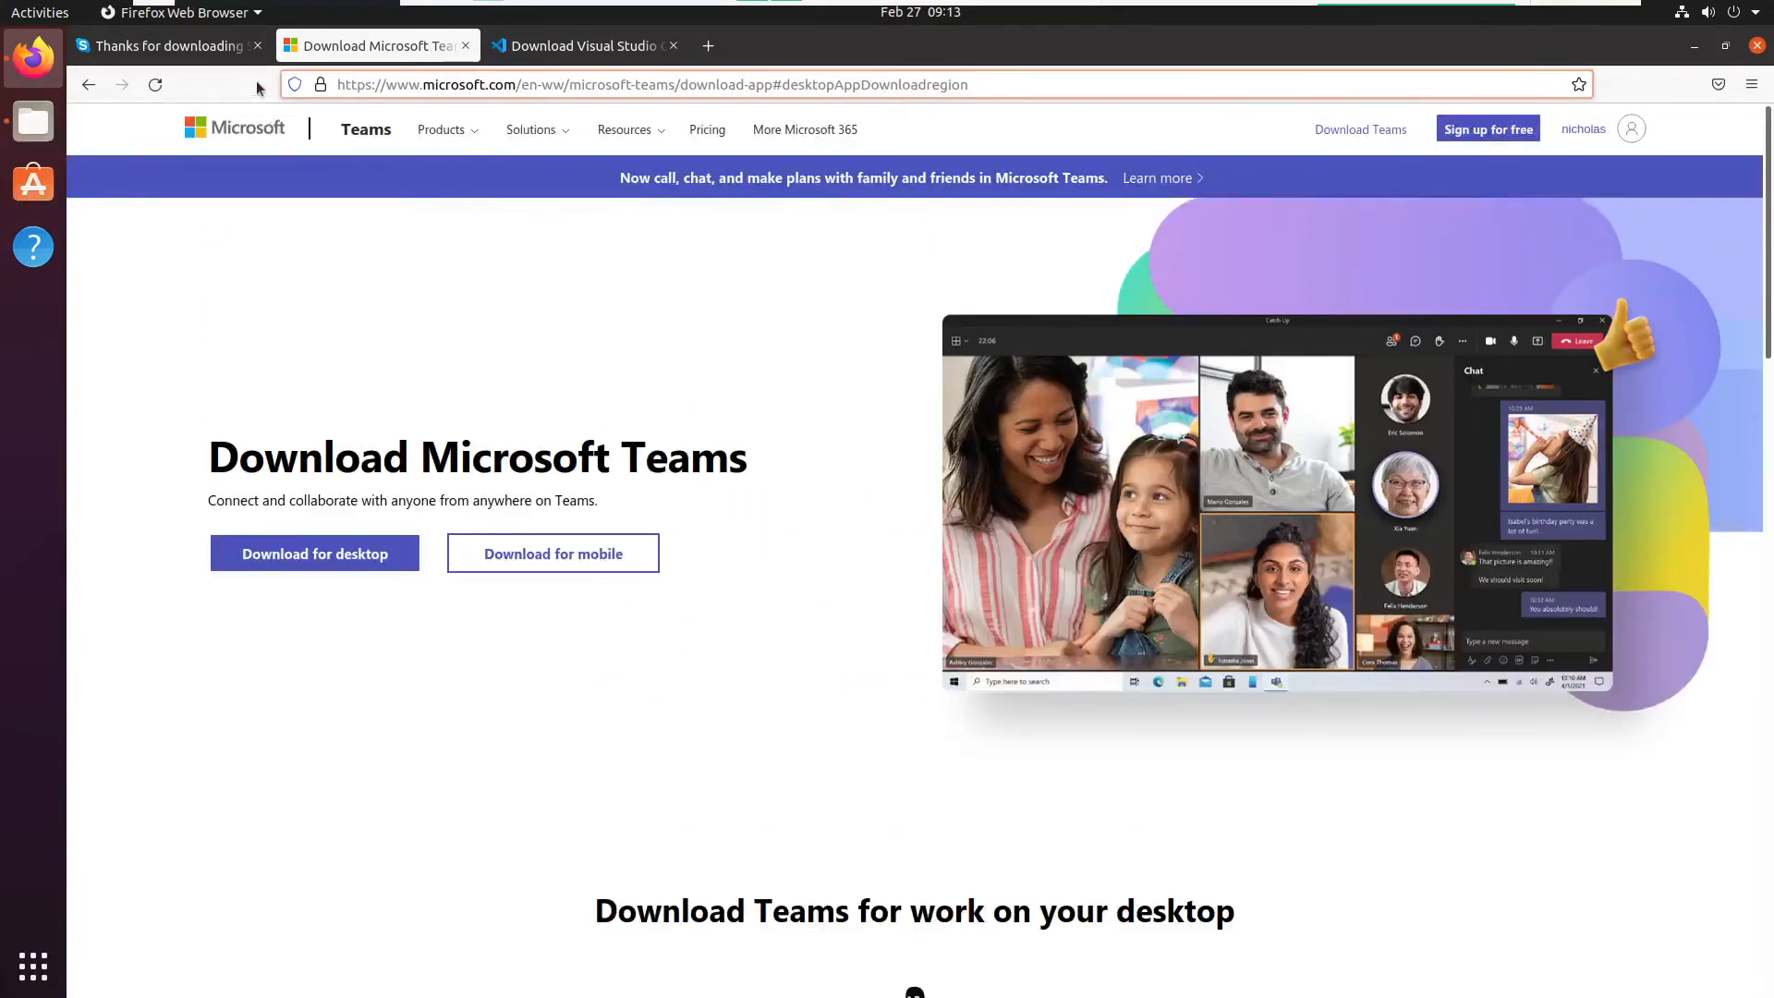
click(199, 48)
scroll(855, 425, down, 7)
scroll(855, 425, up, 5)
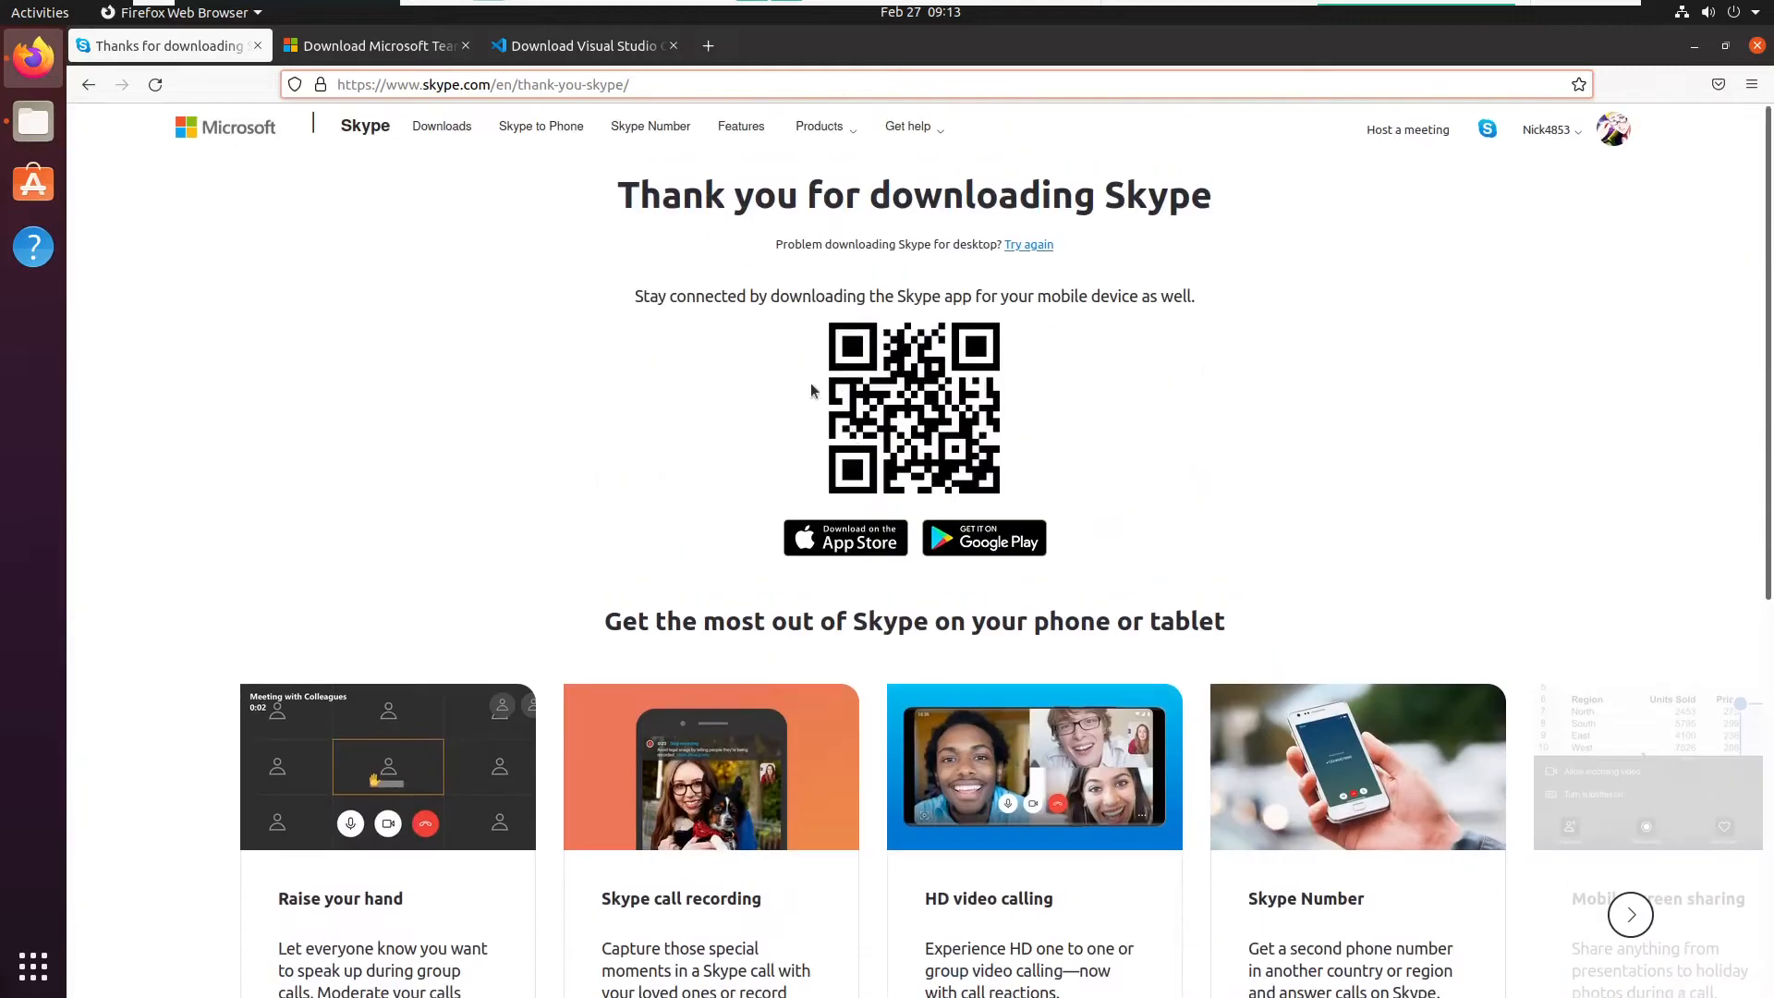
click(573, 46)
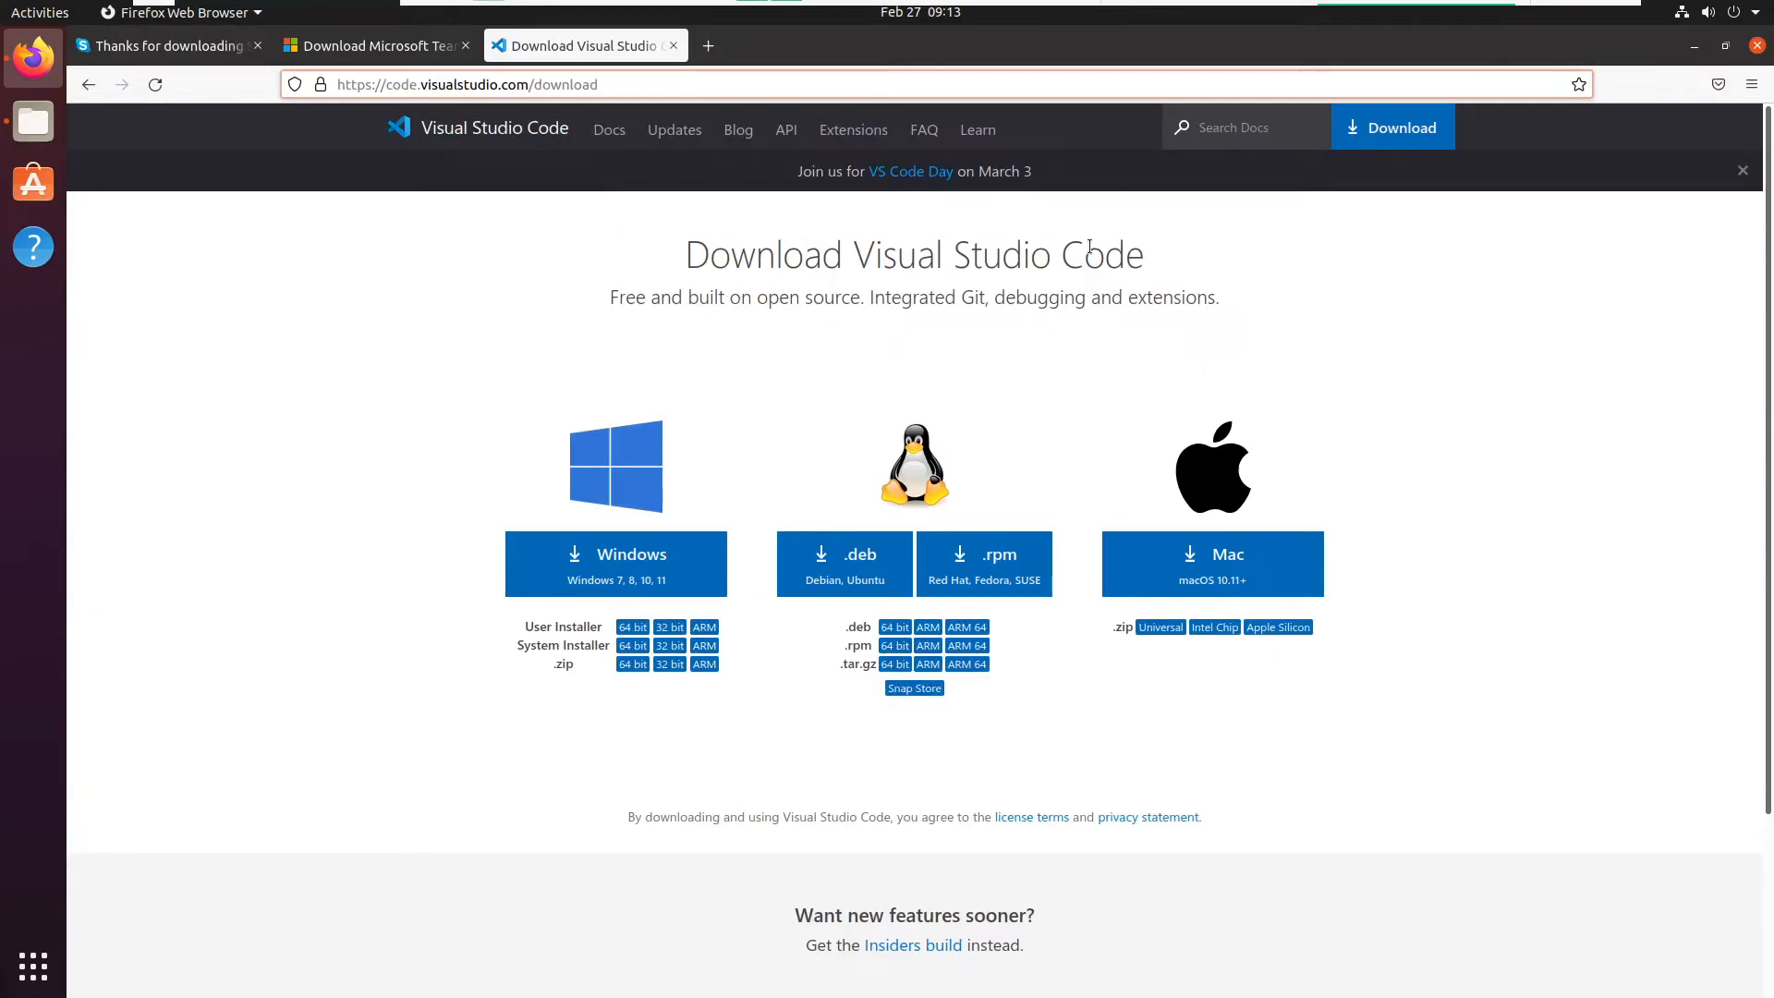
- Check the downloaded Teams, Skype and Visual Studio Code packages in the Downloads folder, and return to the browser
click(33, 122)
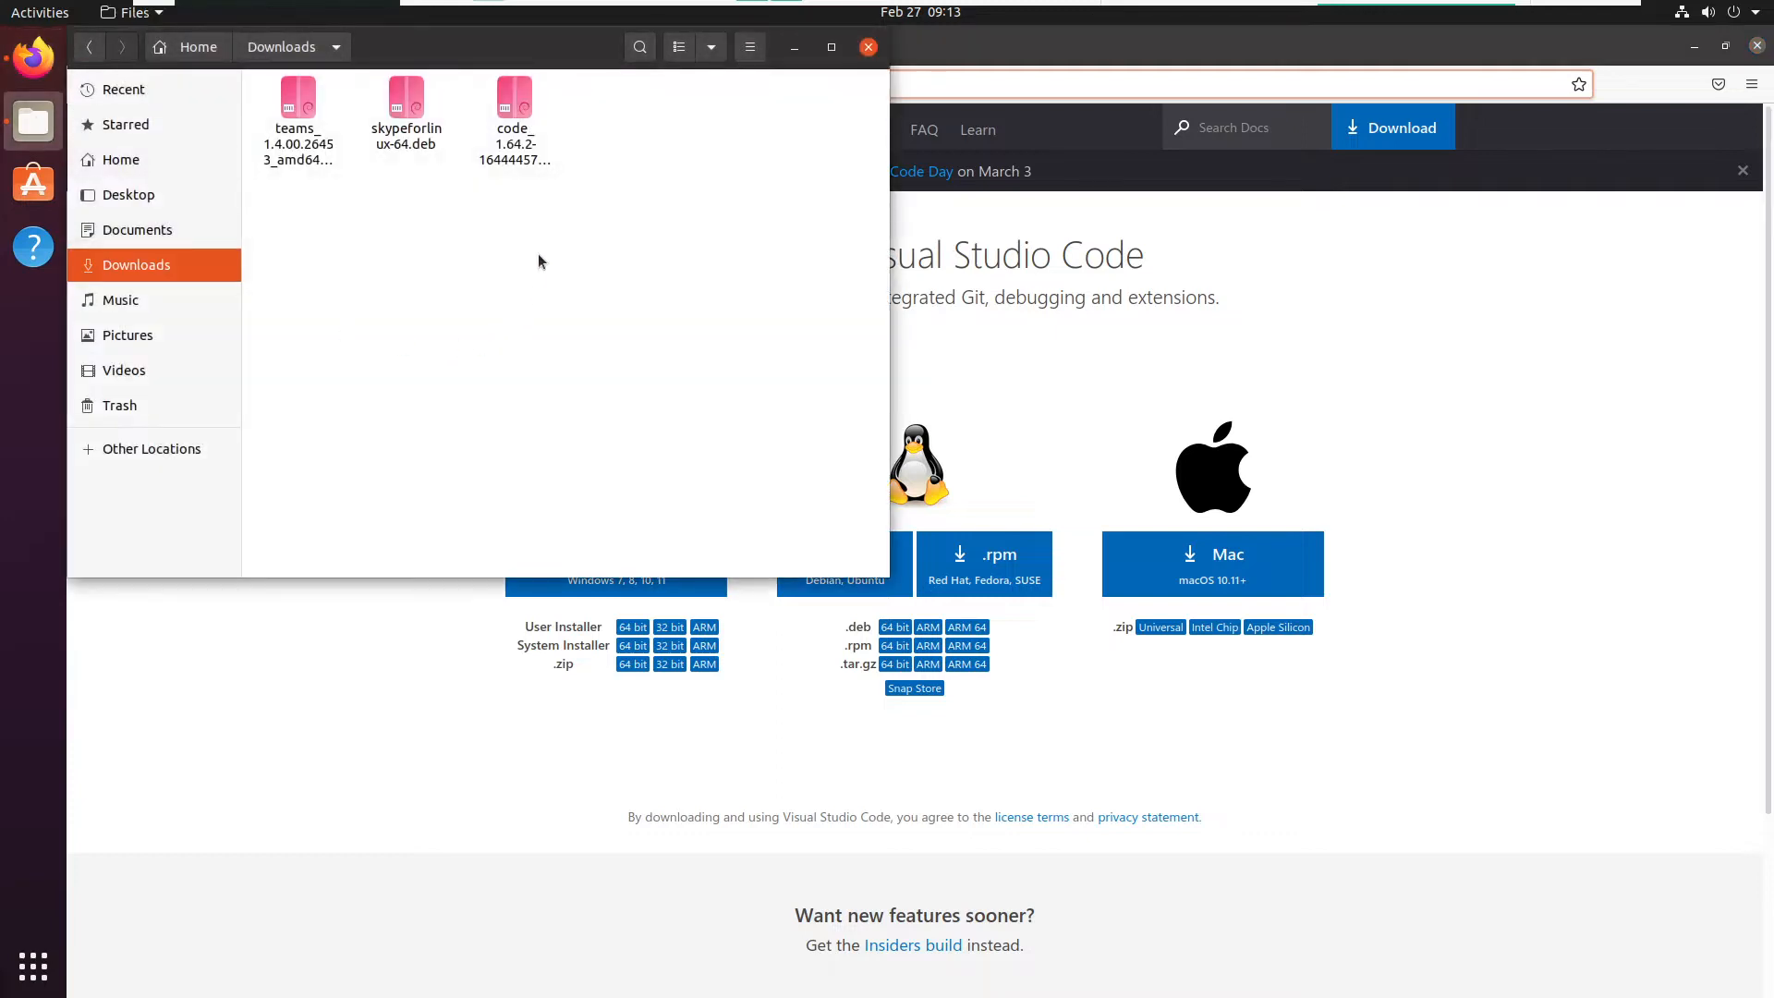
click(298, 100)
click(407, 111)
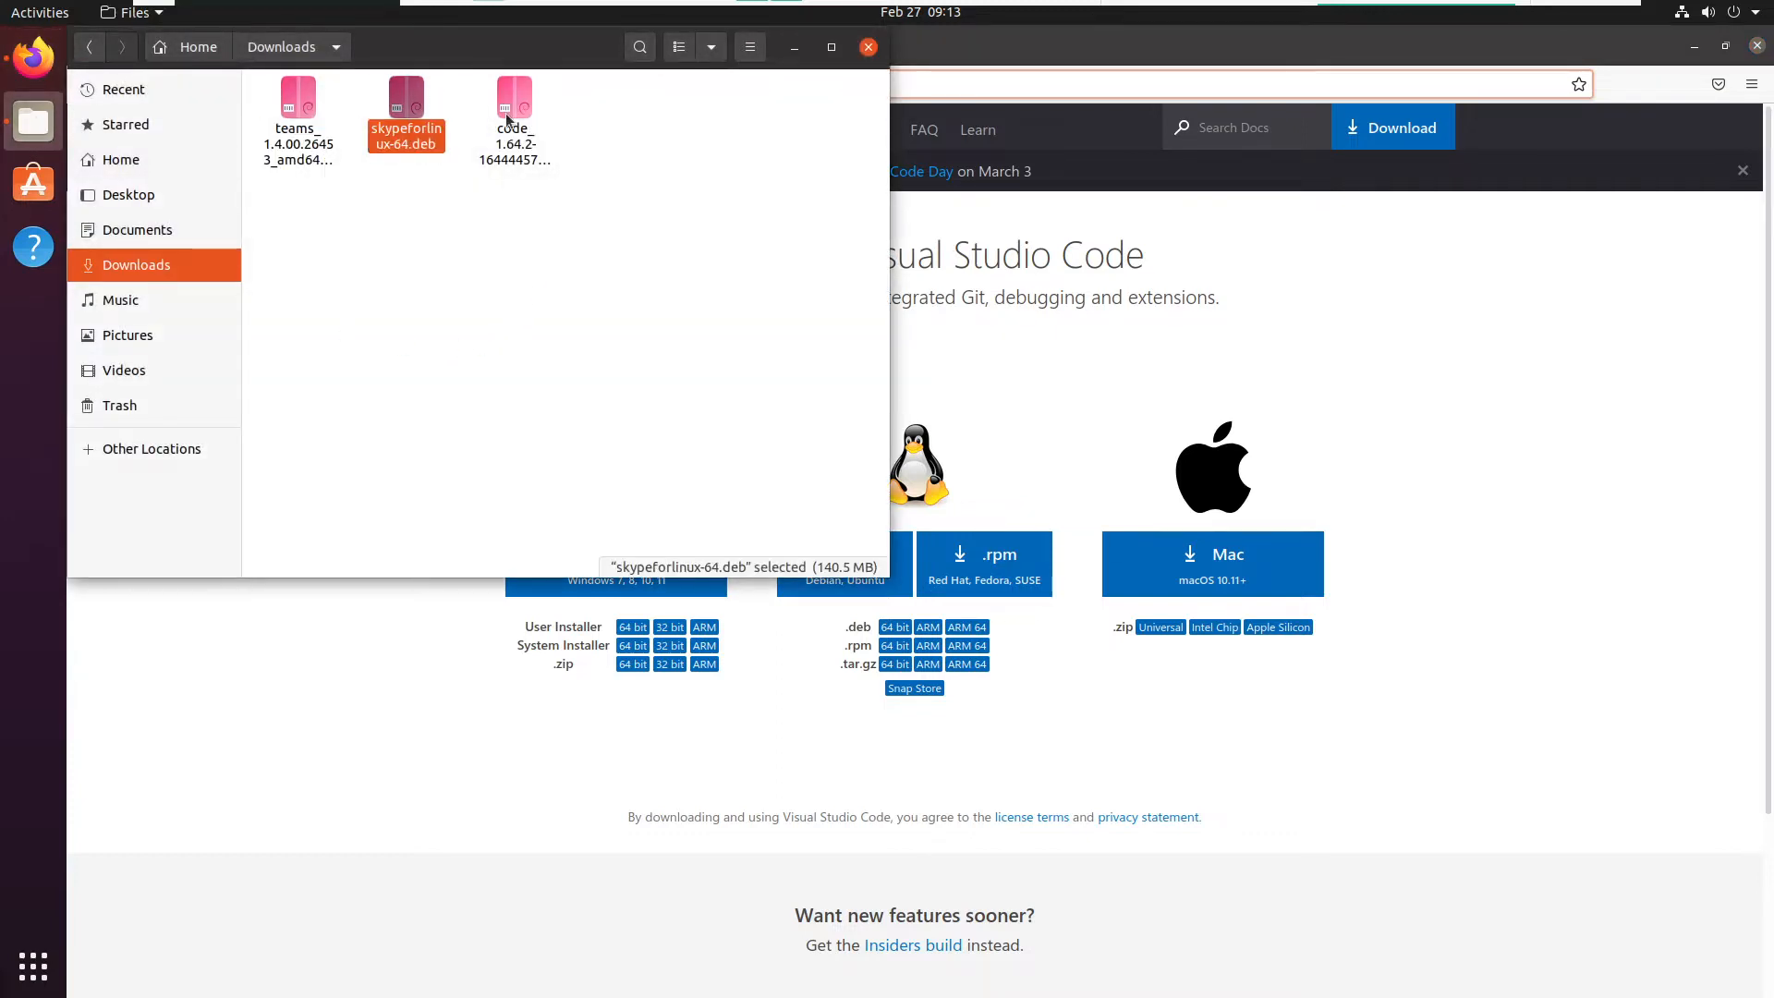
click(514, 100)
click(401, 104)
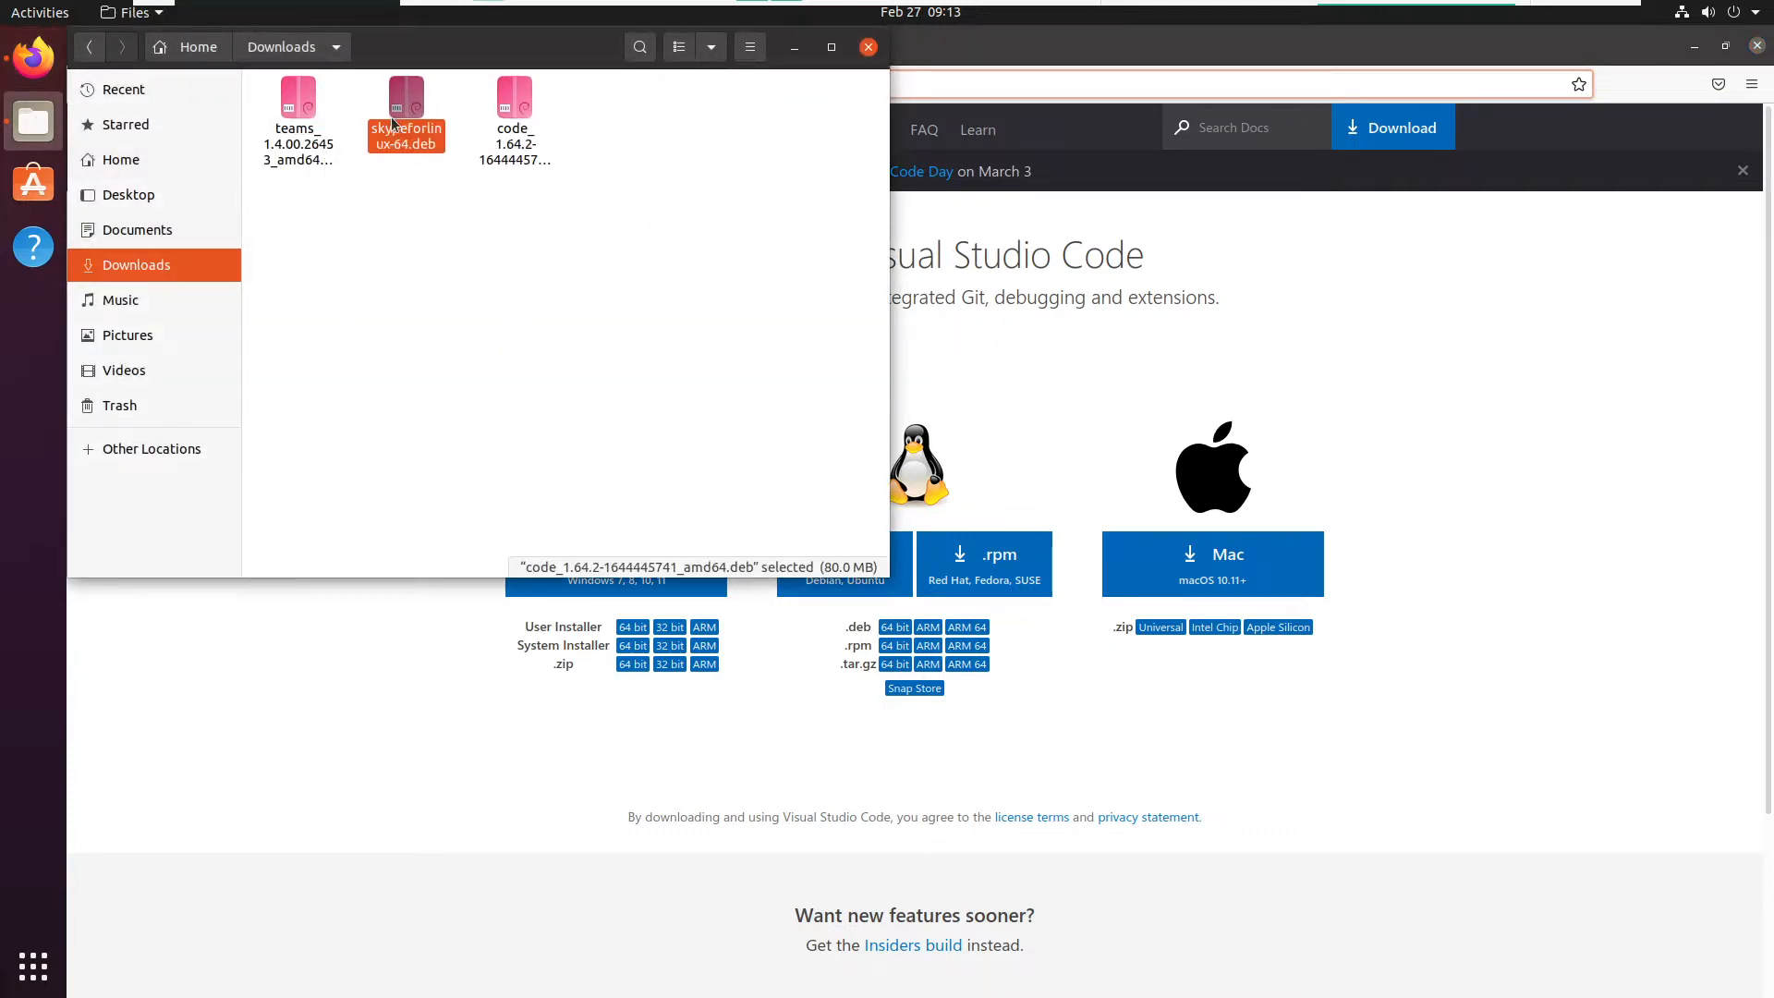
click(349, 116)
click(1035, 311)
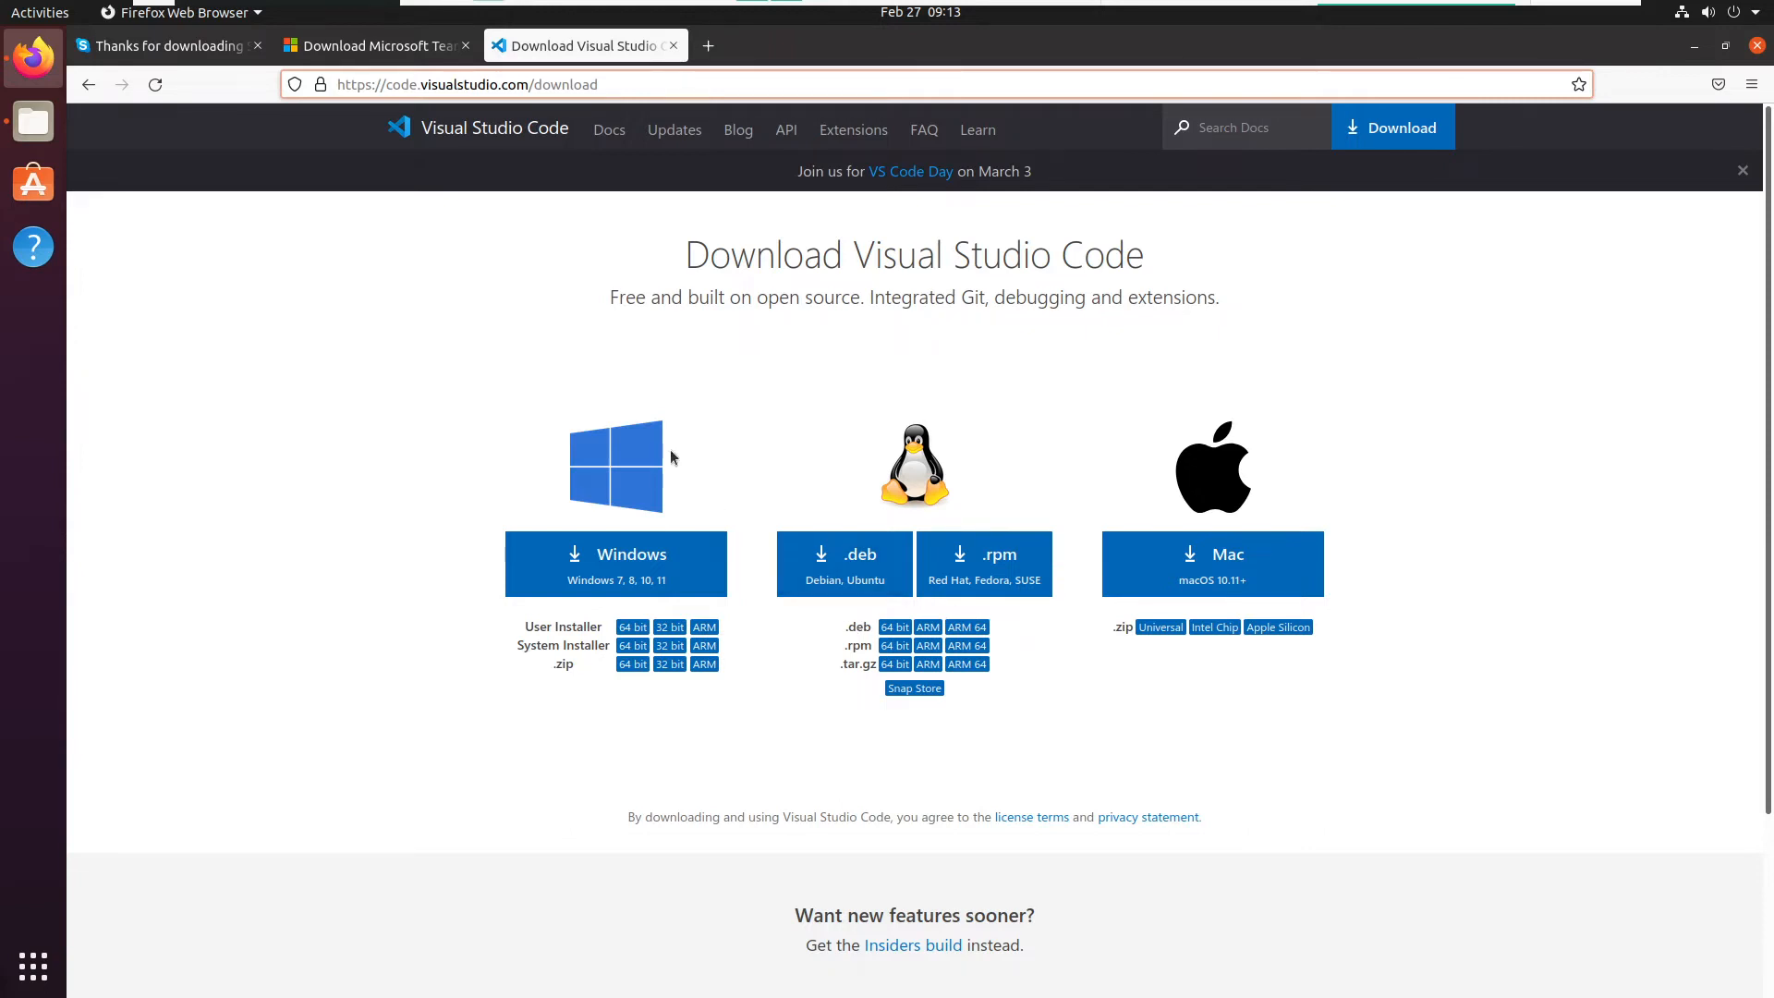
- Move the Downloads window lower and revisit the Teams and Skype download pages in the browser
click(57, 131)
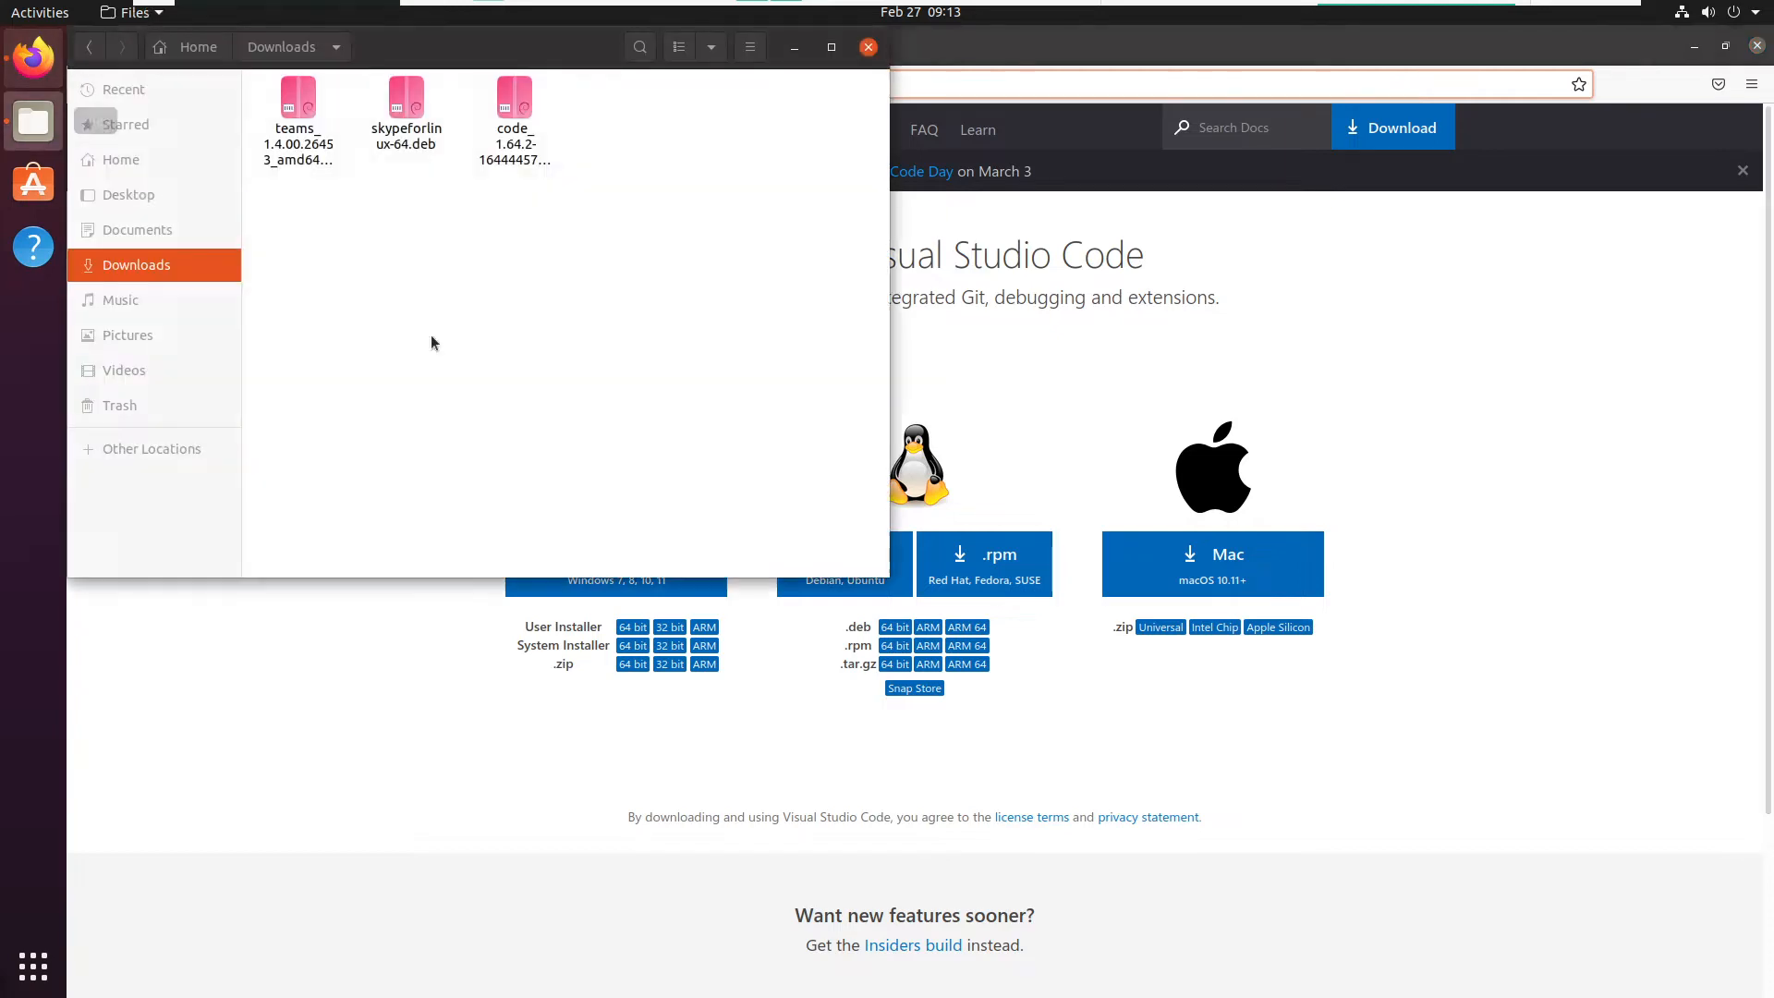
drag(440, 51, 481, 197)
click(390, 49)
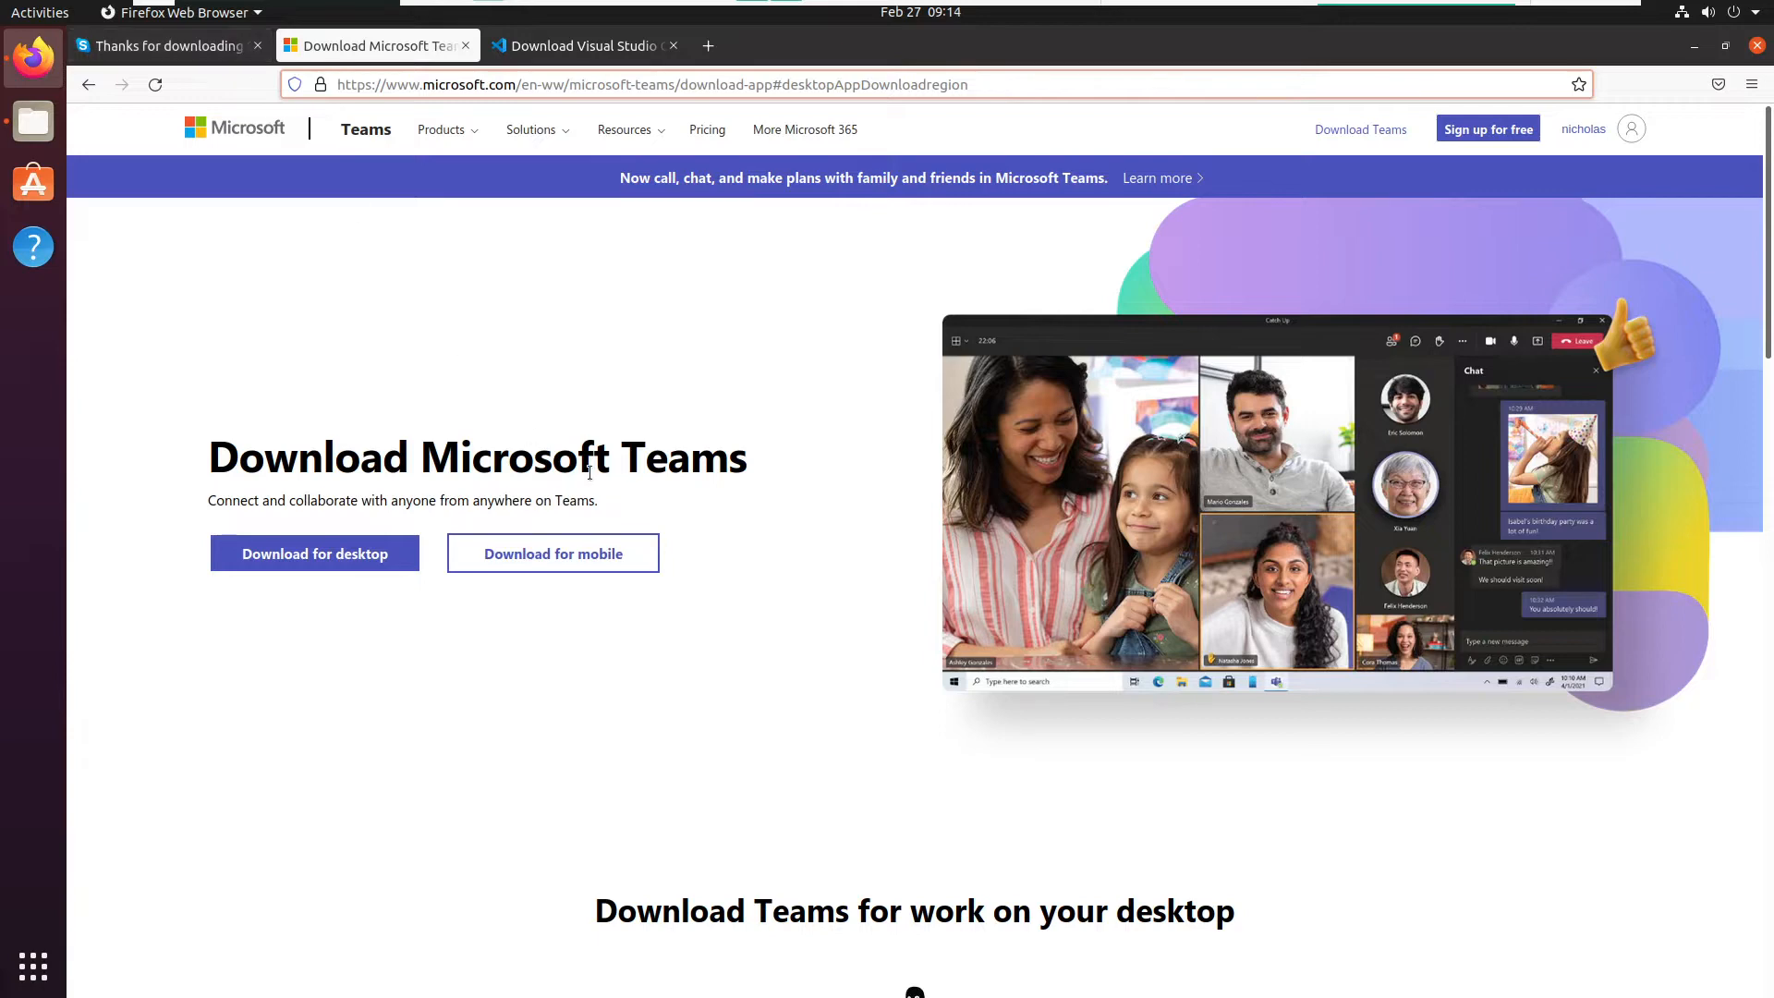
scroll(589, 479, down, 5)
click(169, 46)
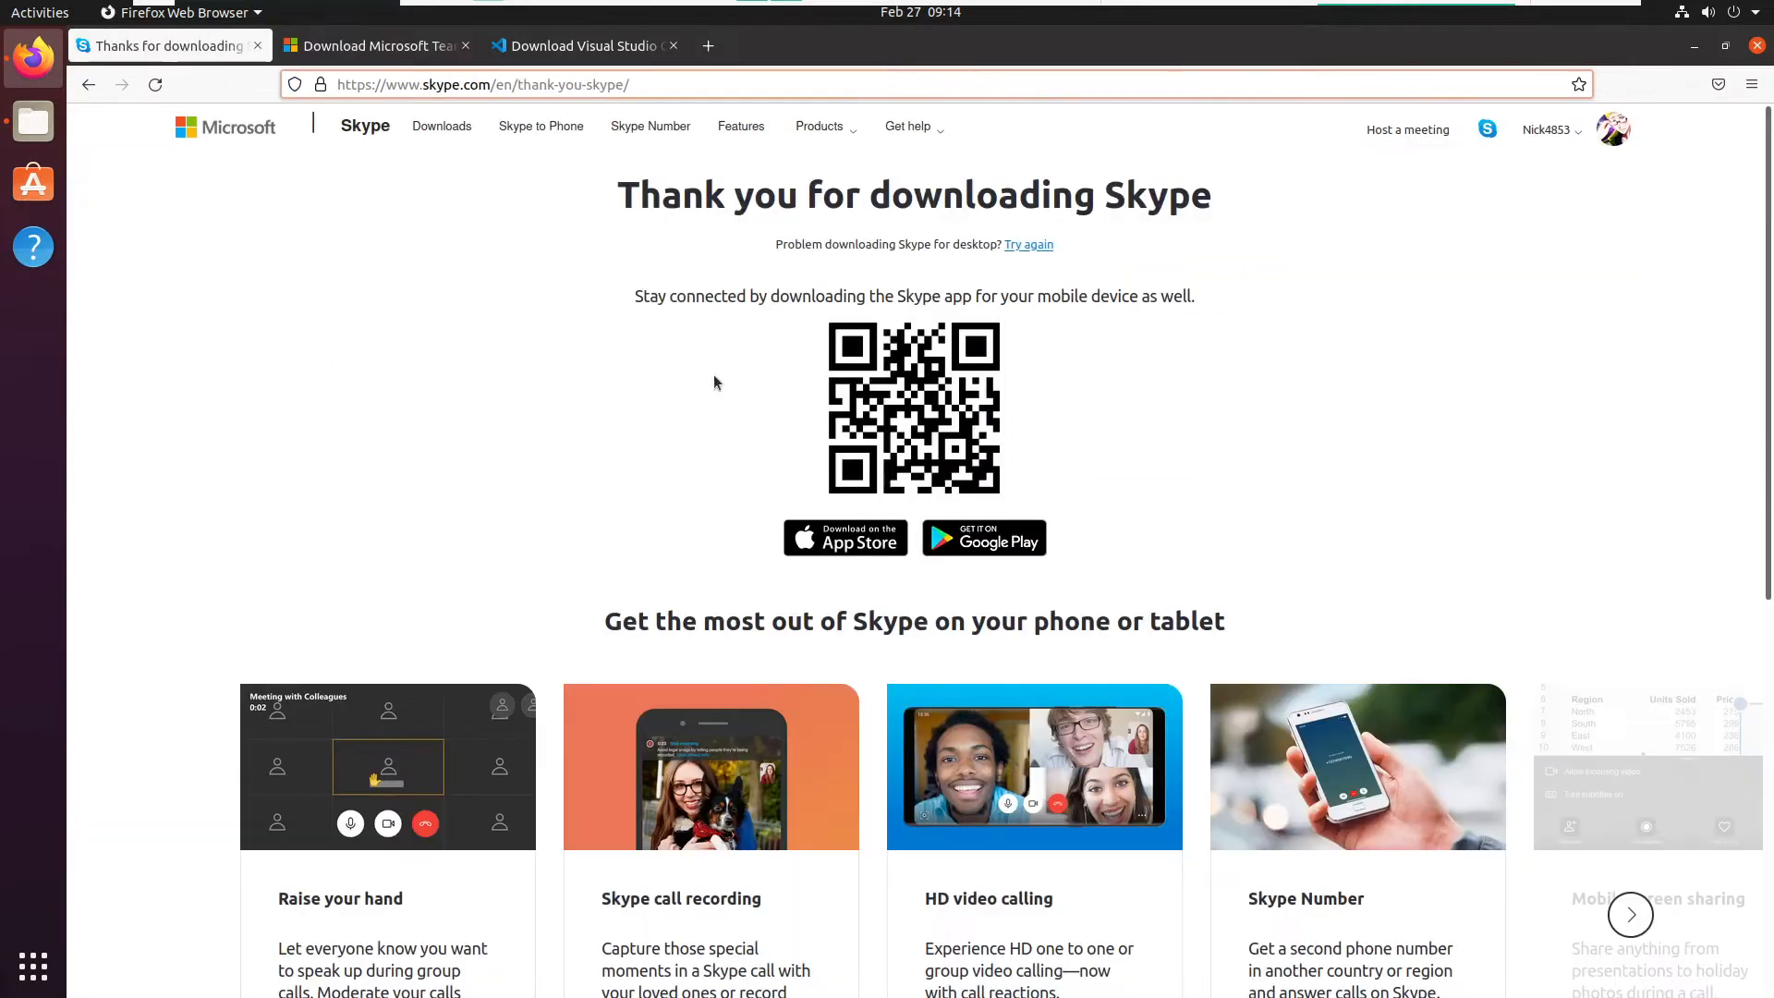
- Open skypeforlinux-64.deb from the Downloads folder in Software Install, moving the folder window aside
click(41, 122)
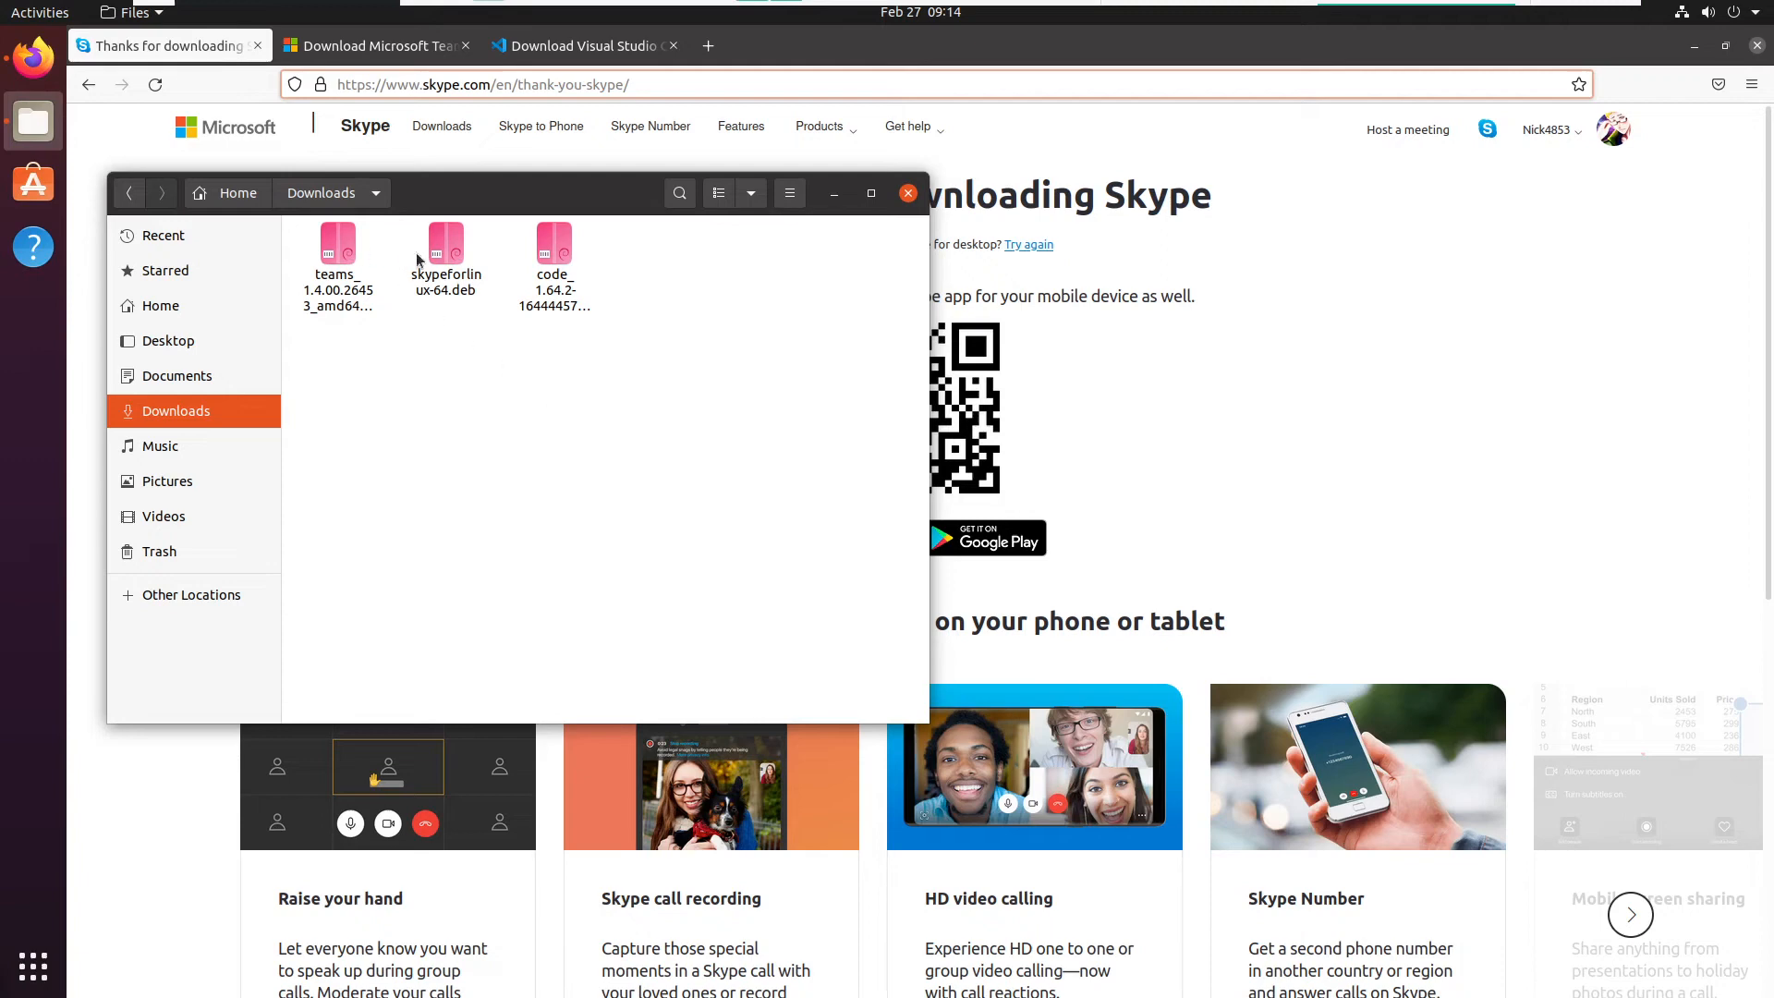
double_click(447, 250)
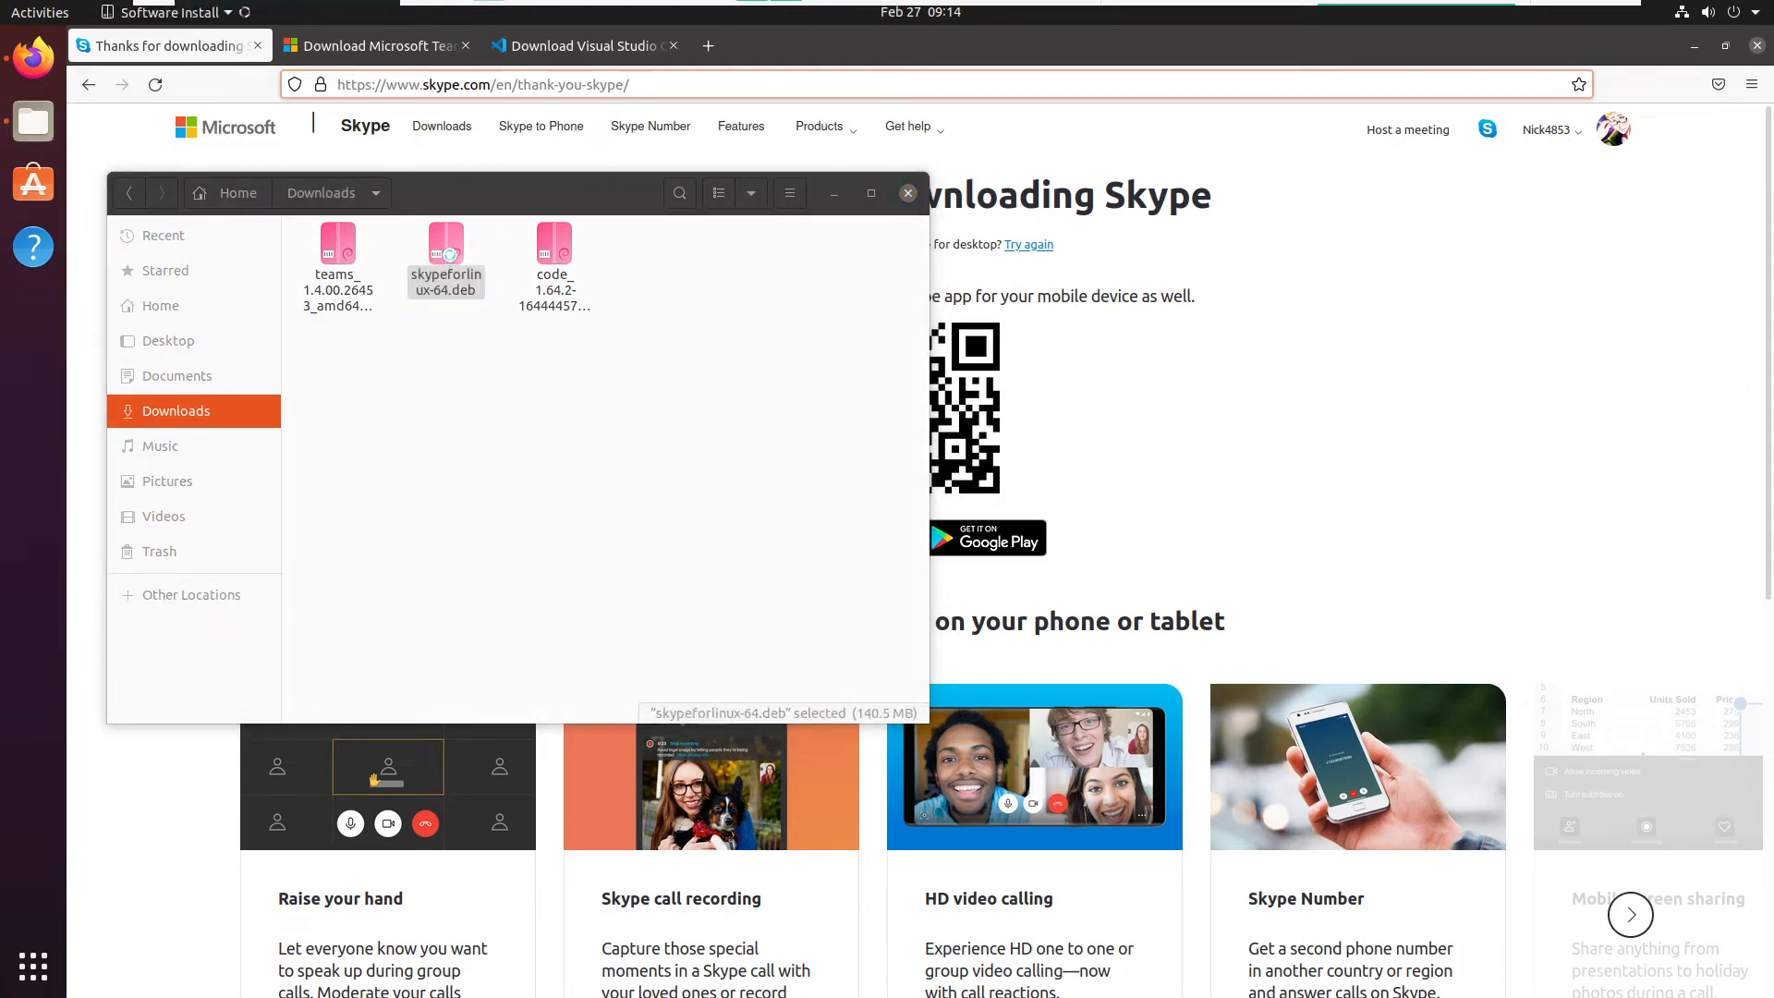
drag(532, 198, 1308, 87)
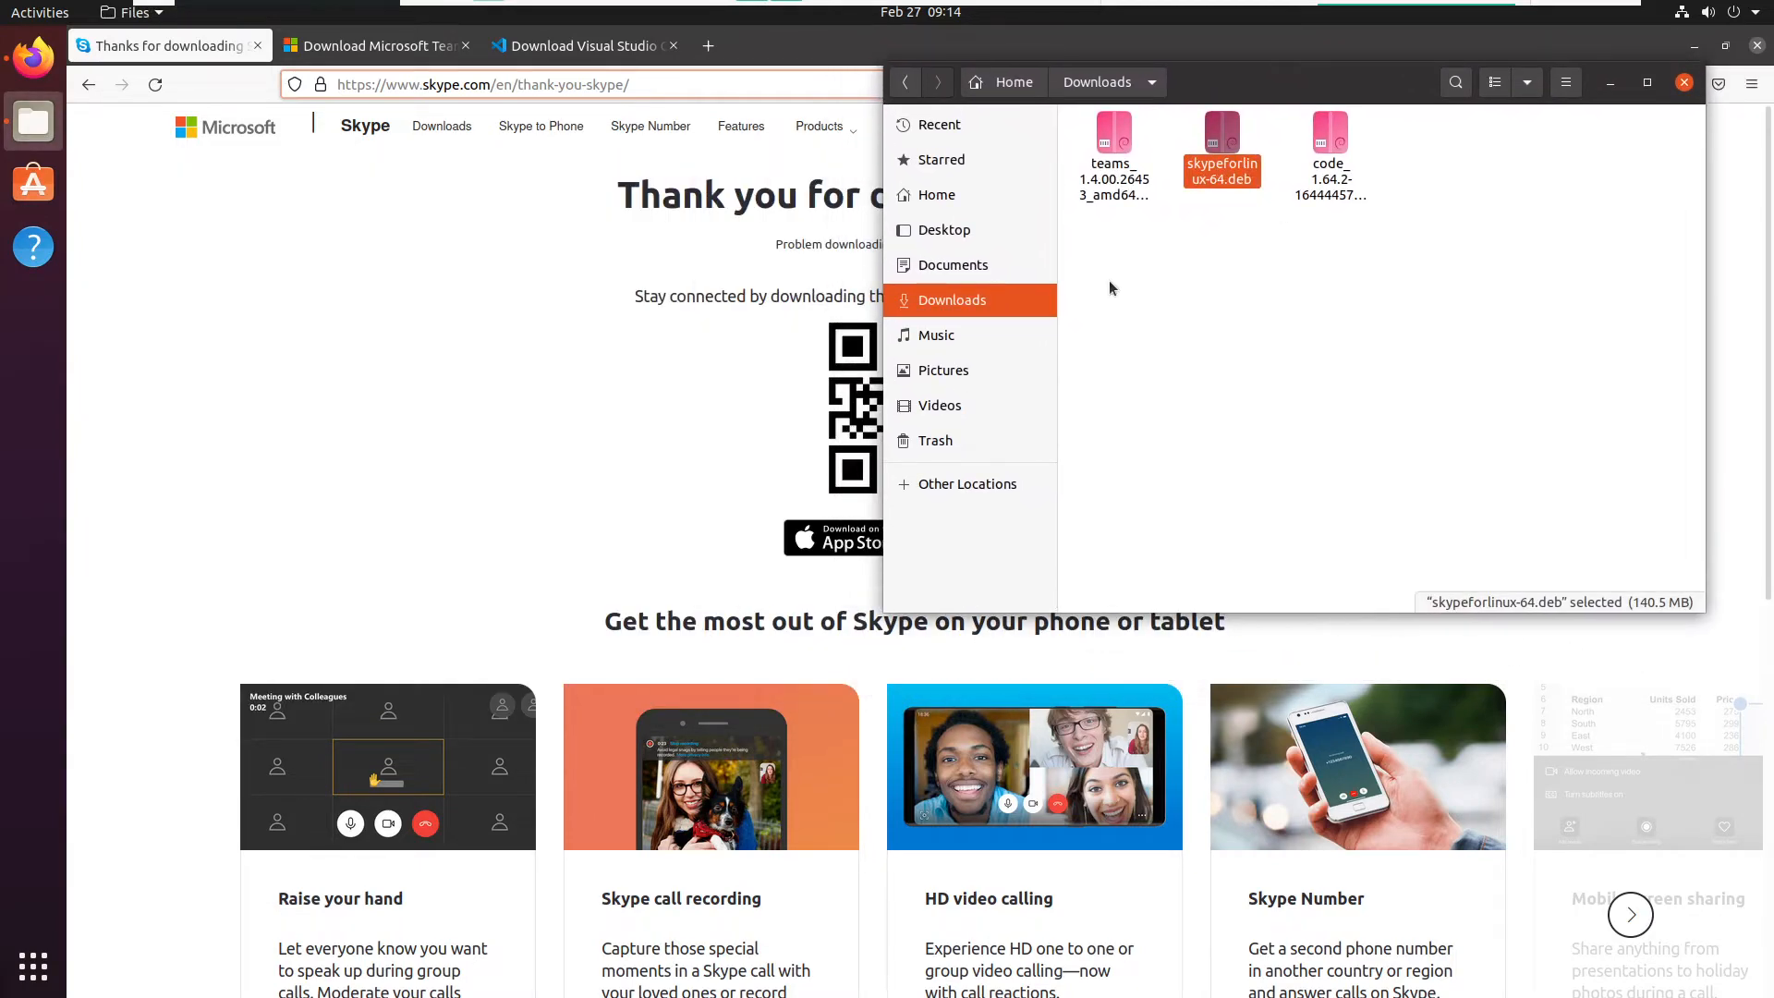
click(1378, 407)
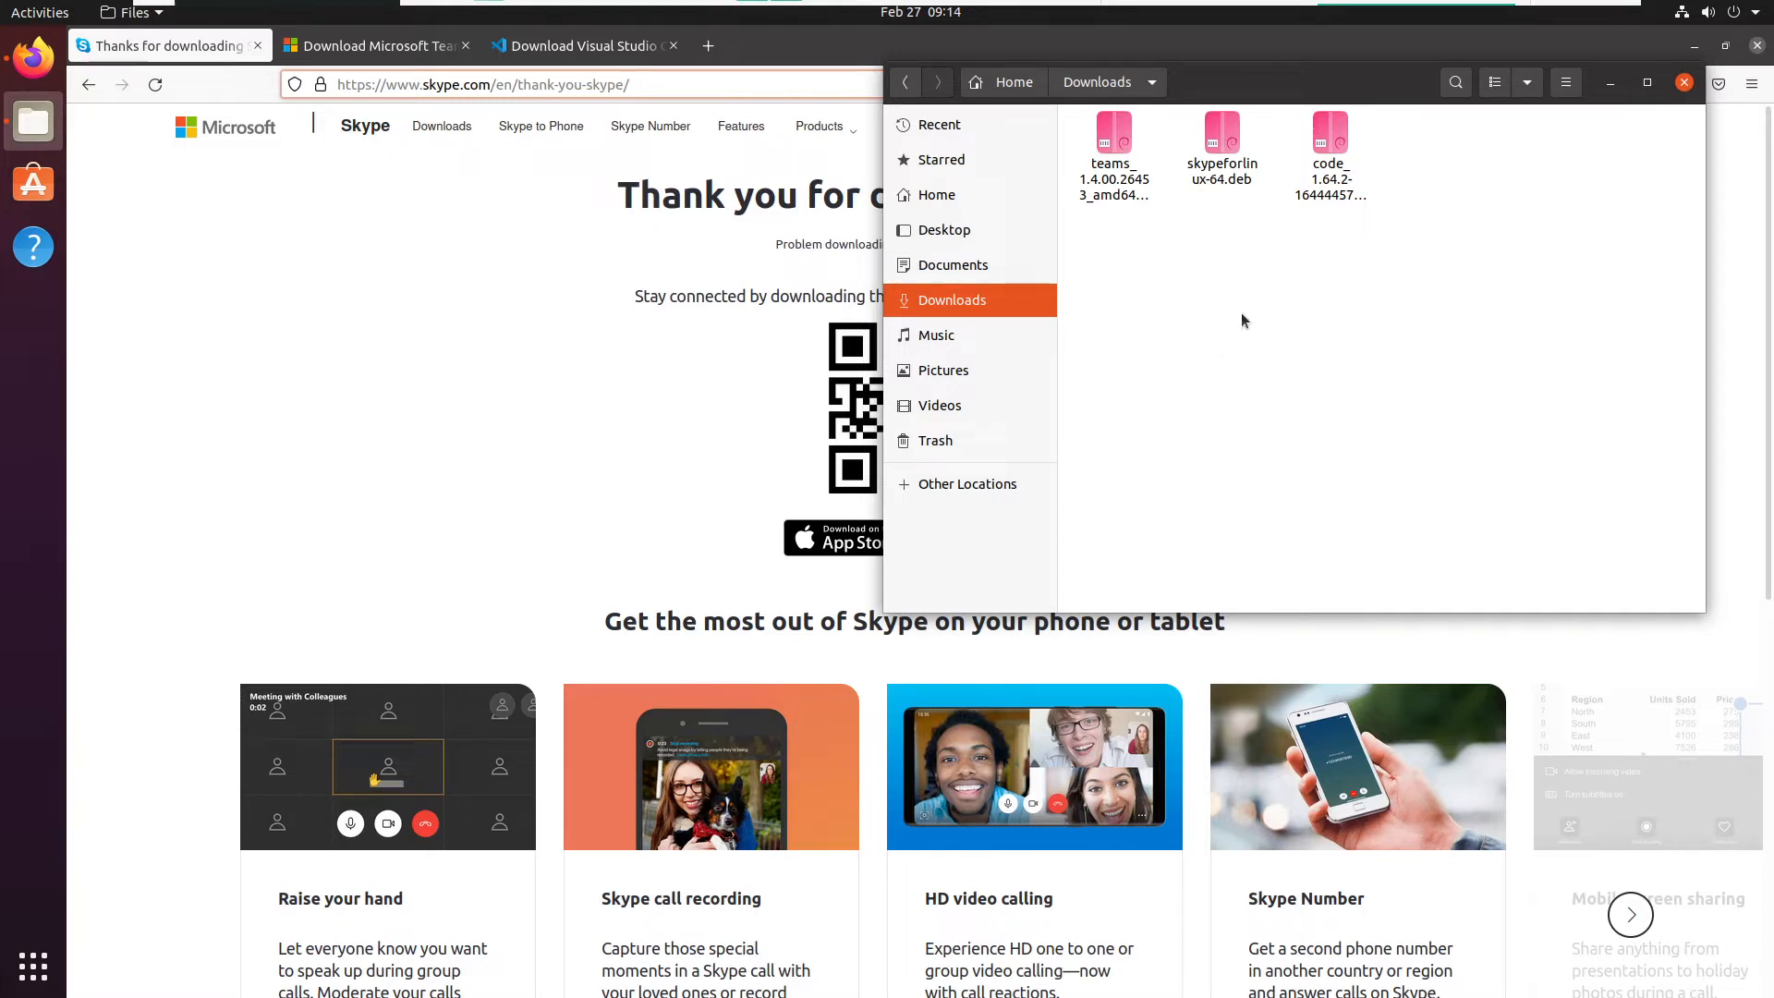
double_click(1243, 161)
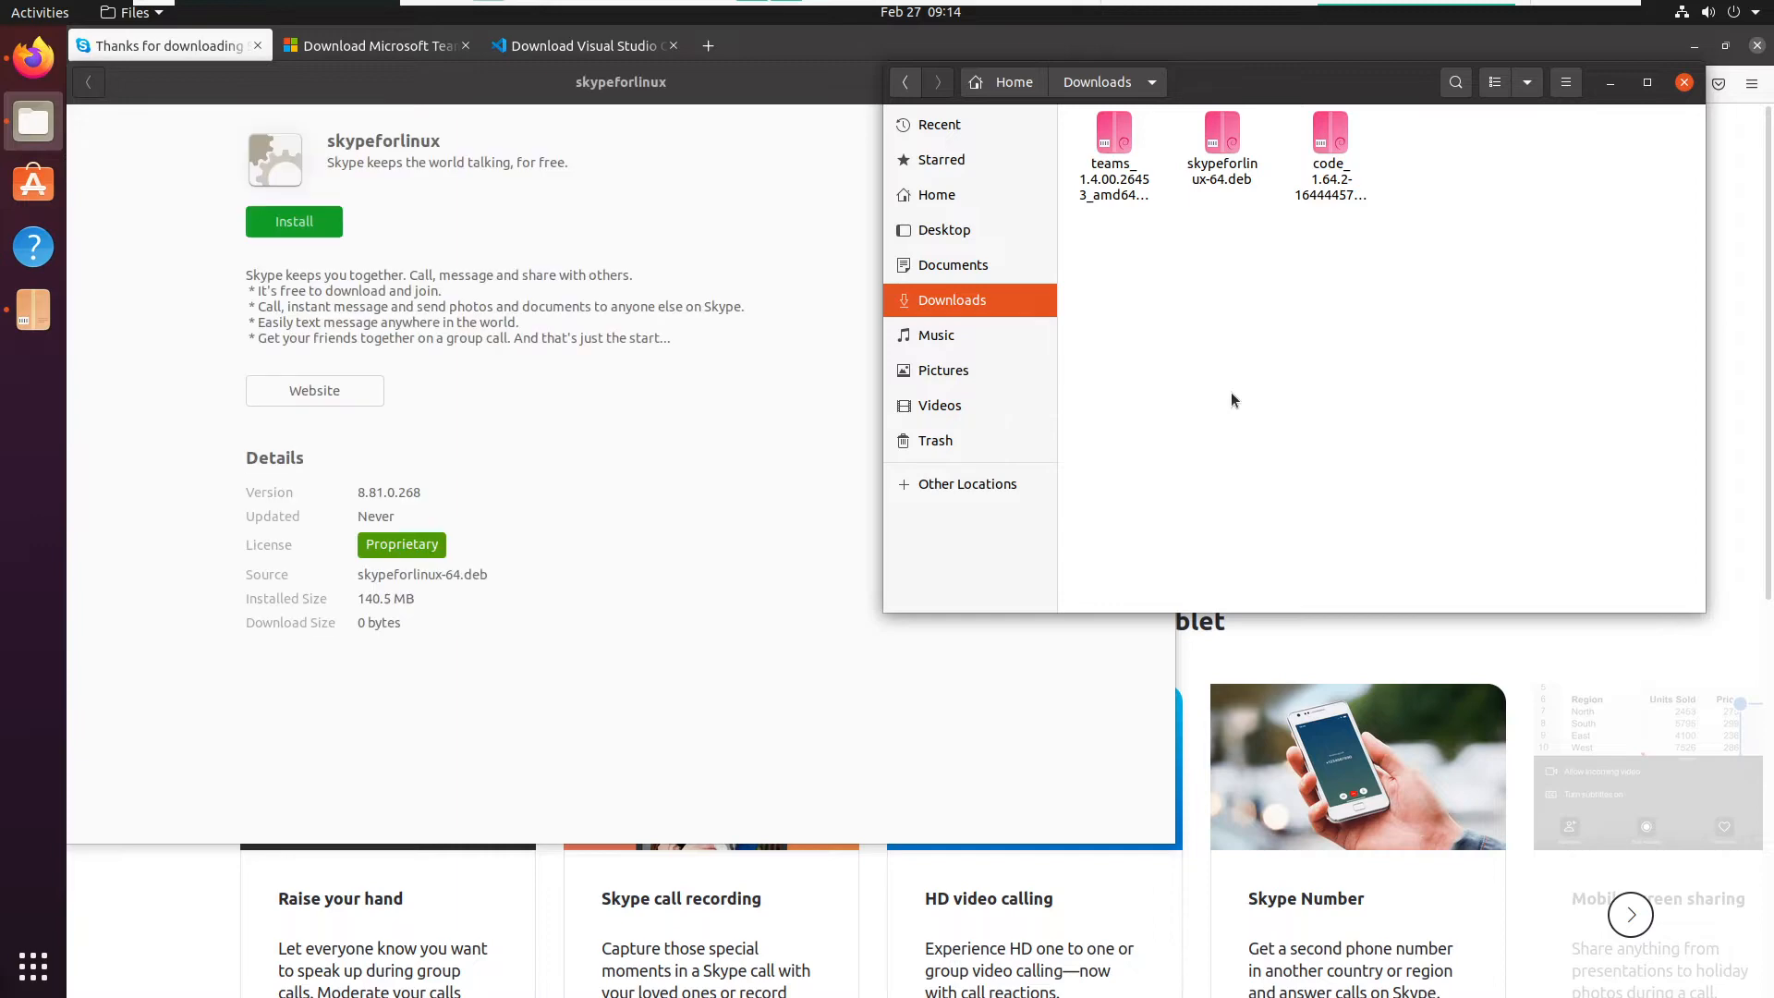
click(595, 395)
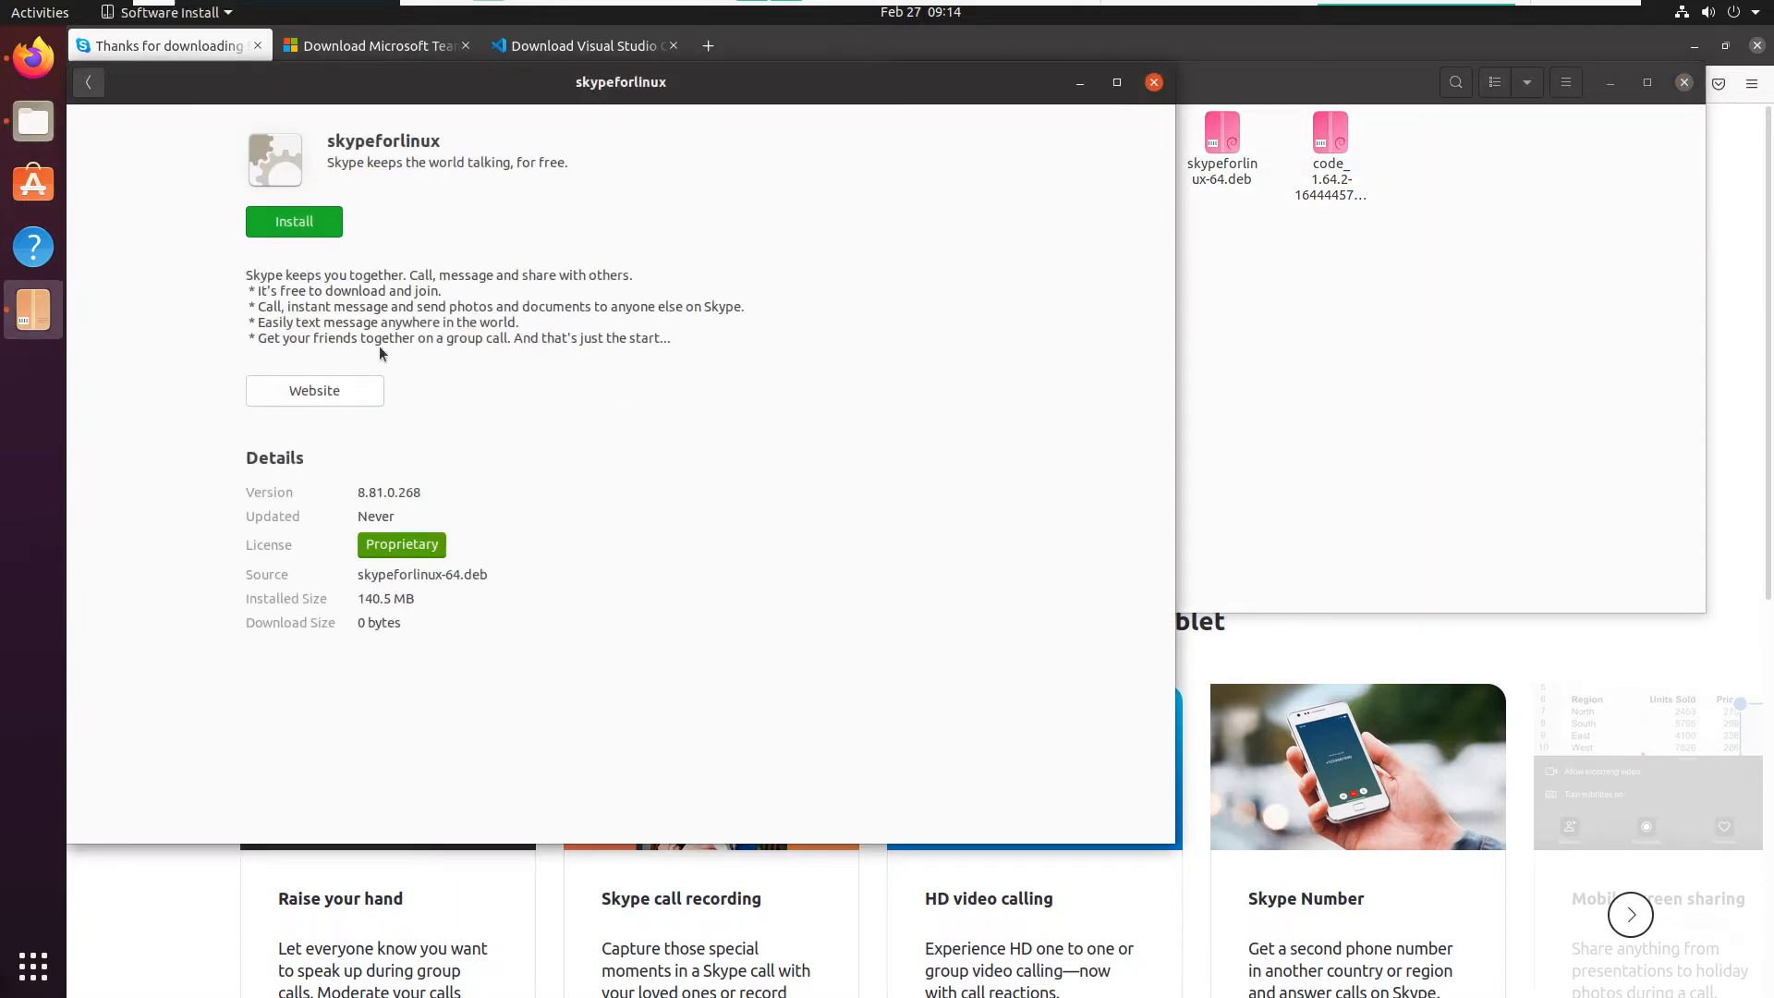
- Install the skypeforlinux package, authenticating with the account password, and minimize the installer window
click(319, 222)
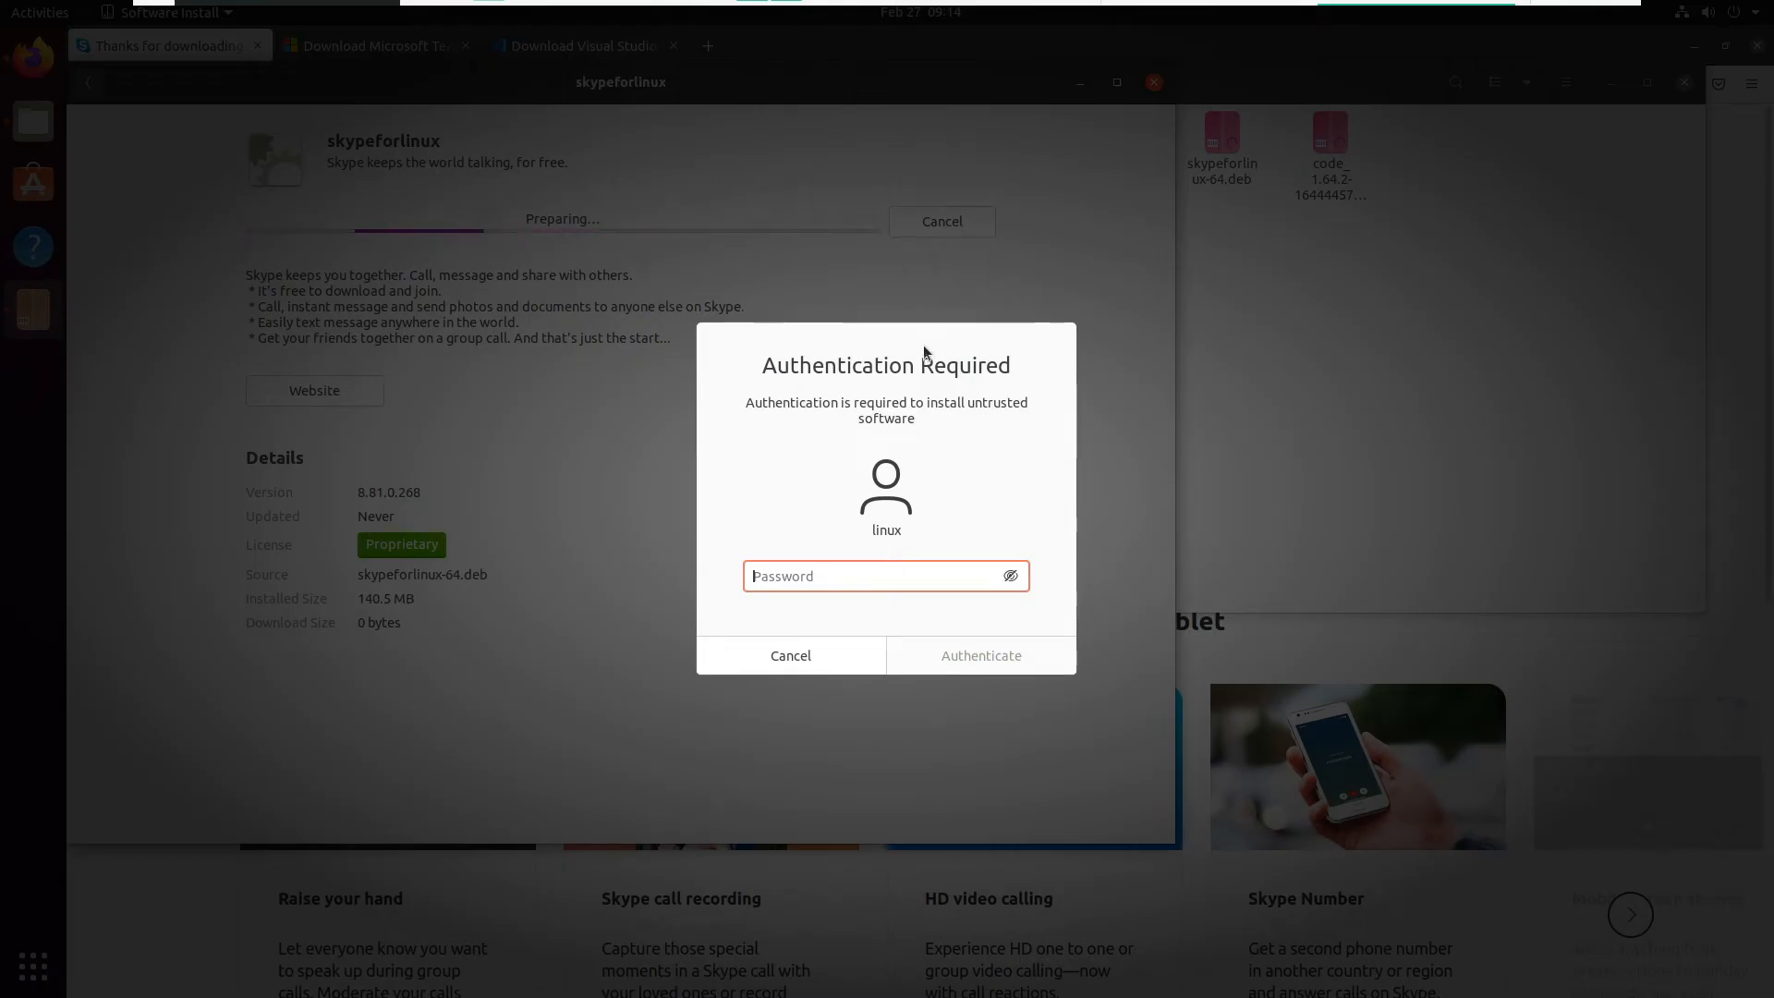
key(Return)
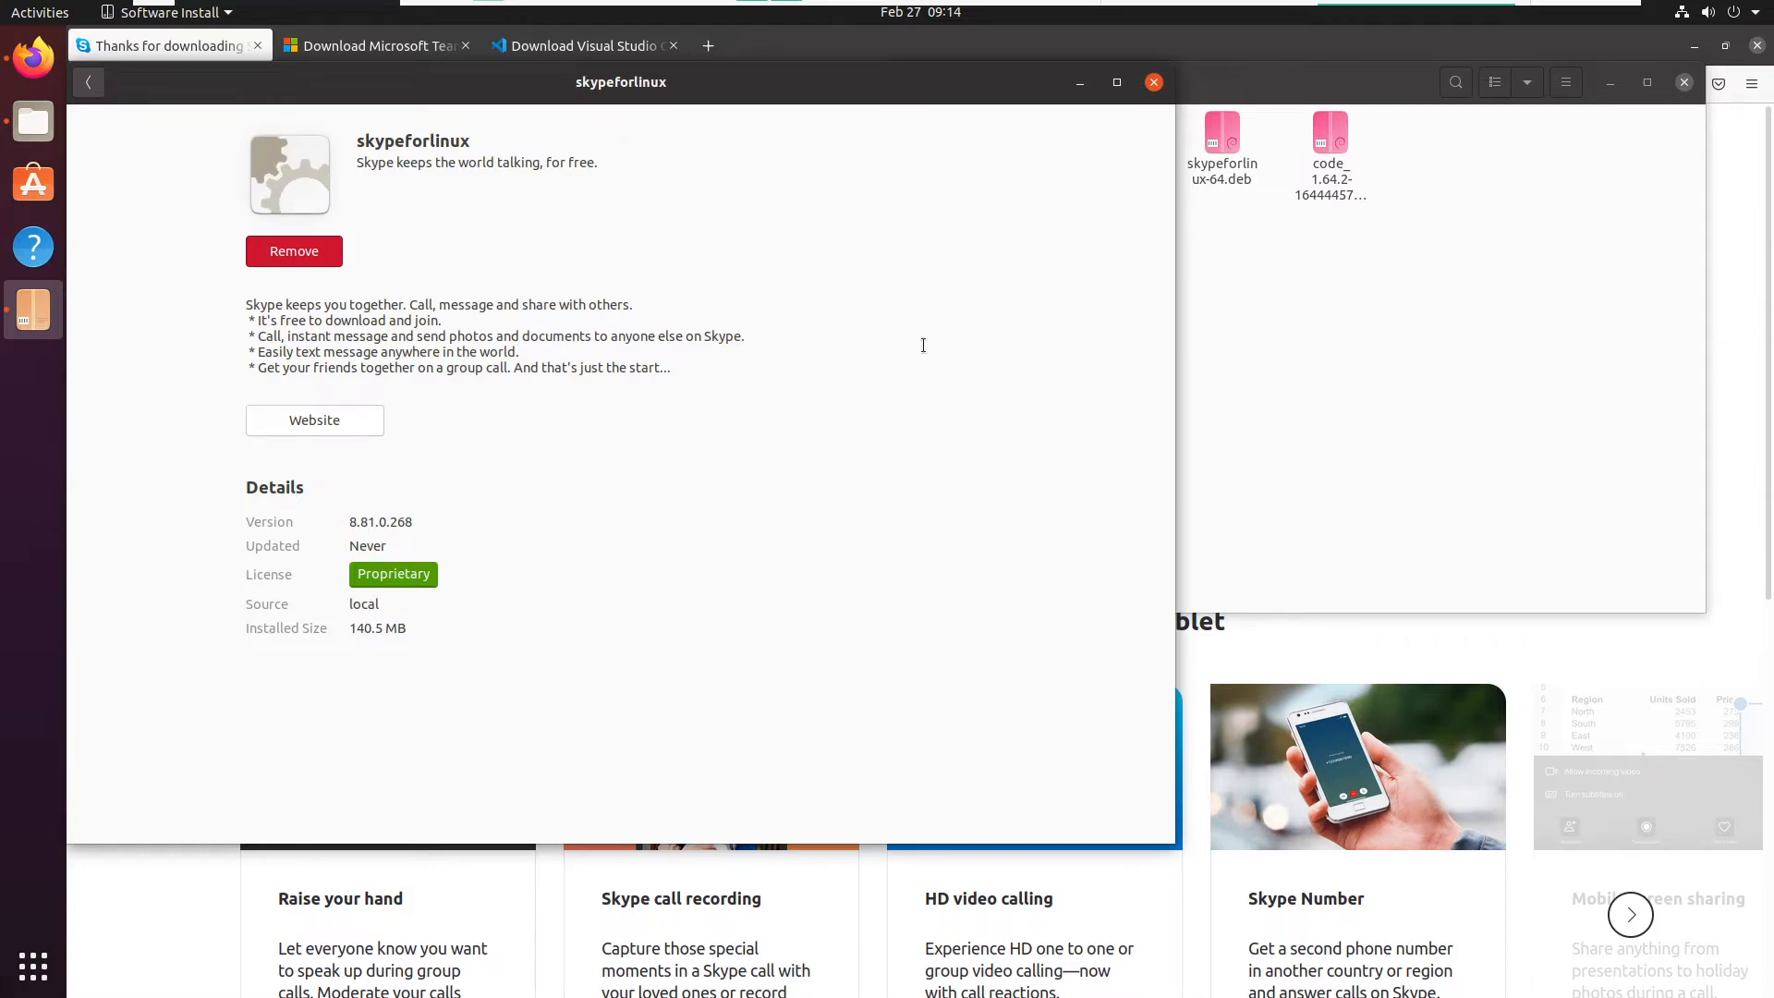
click(1081, 83)
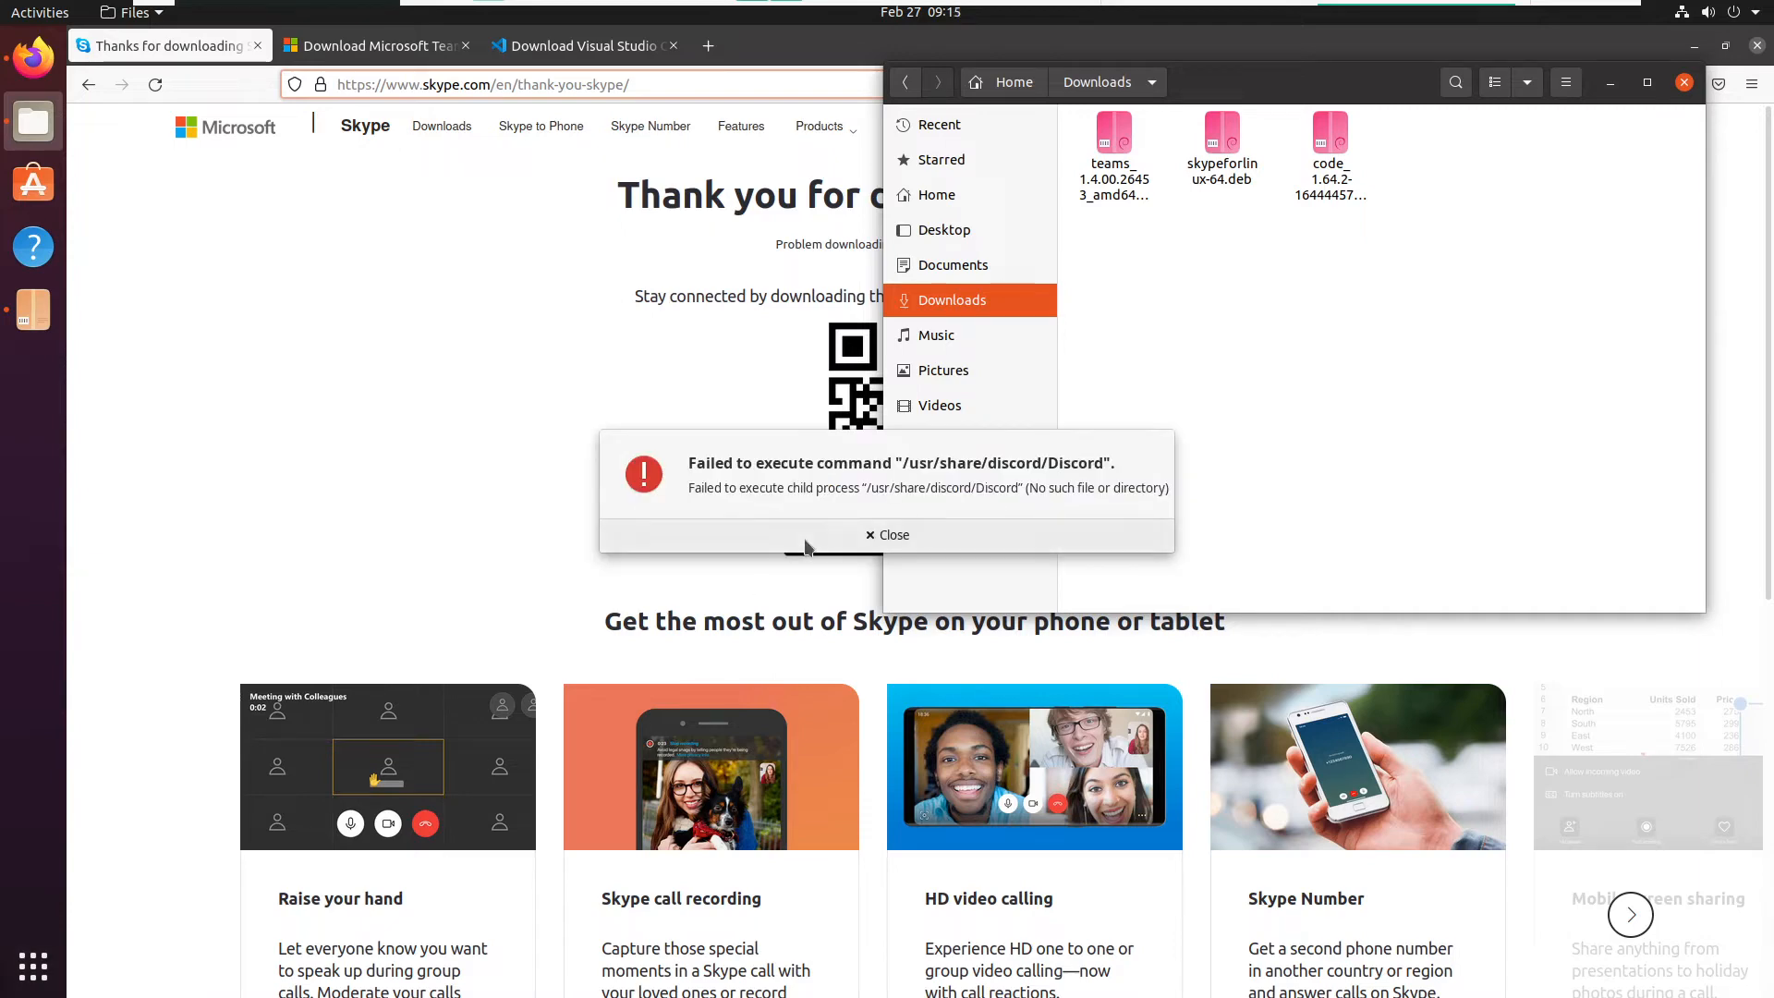
- Dismiss the Discord error, launch Skype through an application search, and minimize it after passing its welcome screen
click(806, 540)
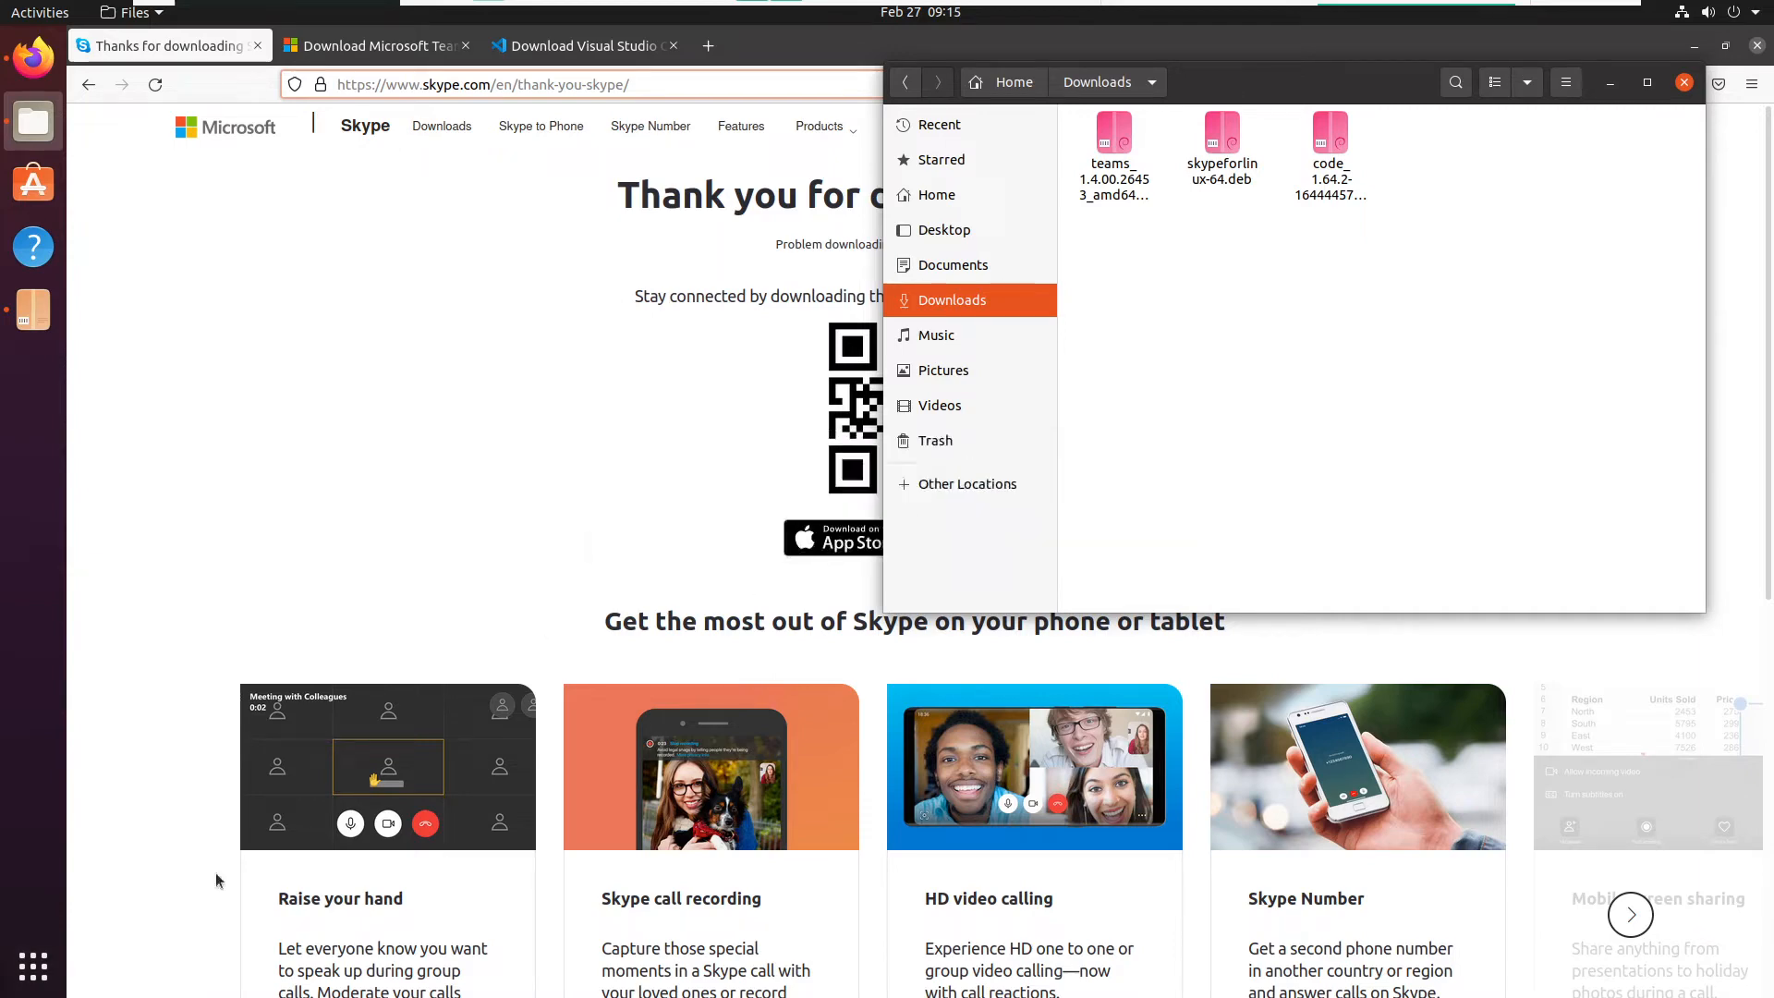
click(34, 966)
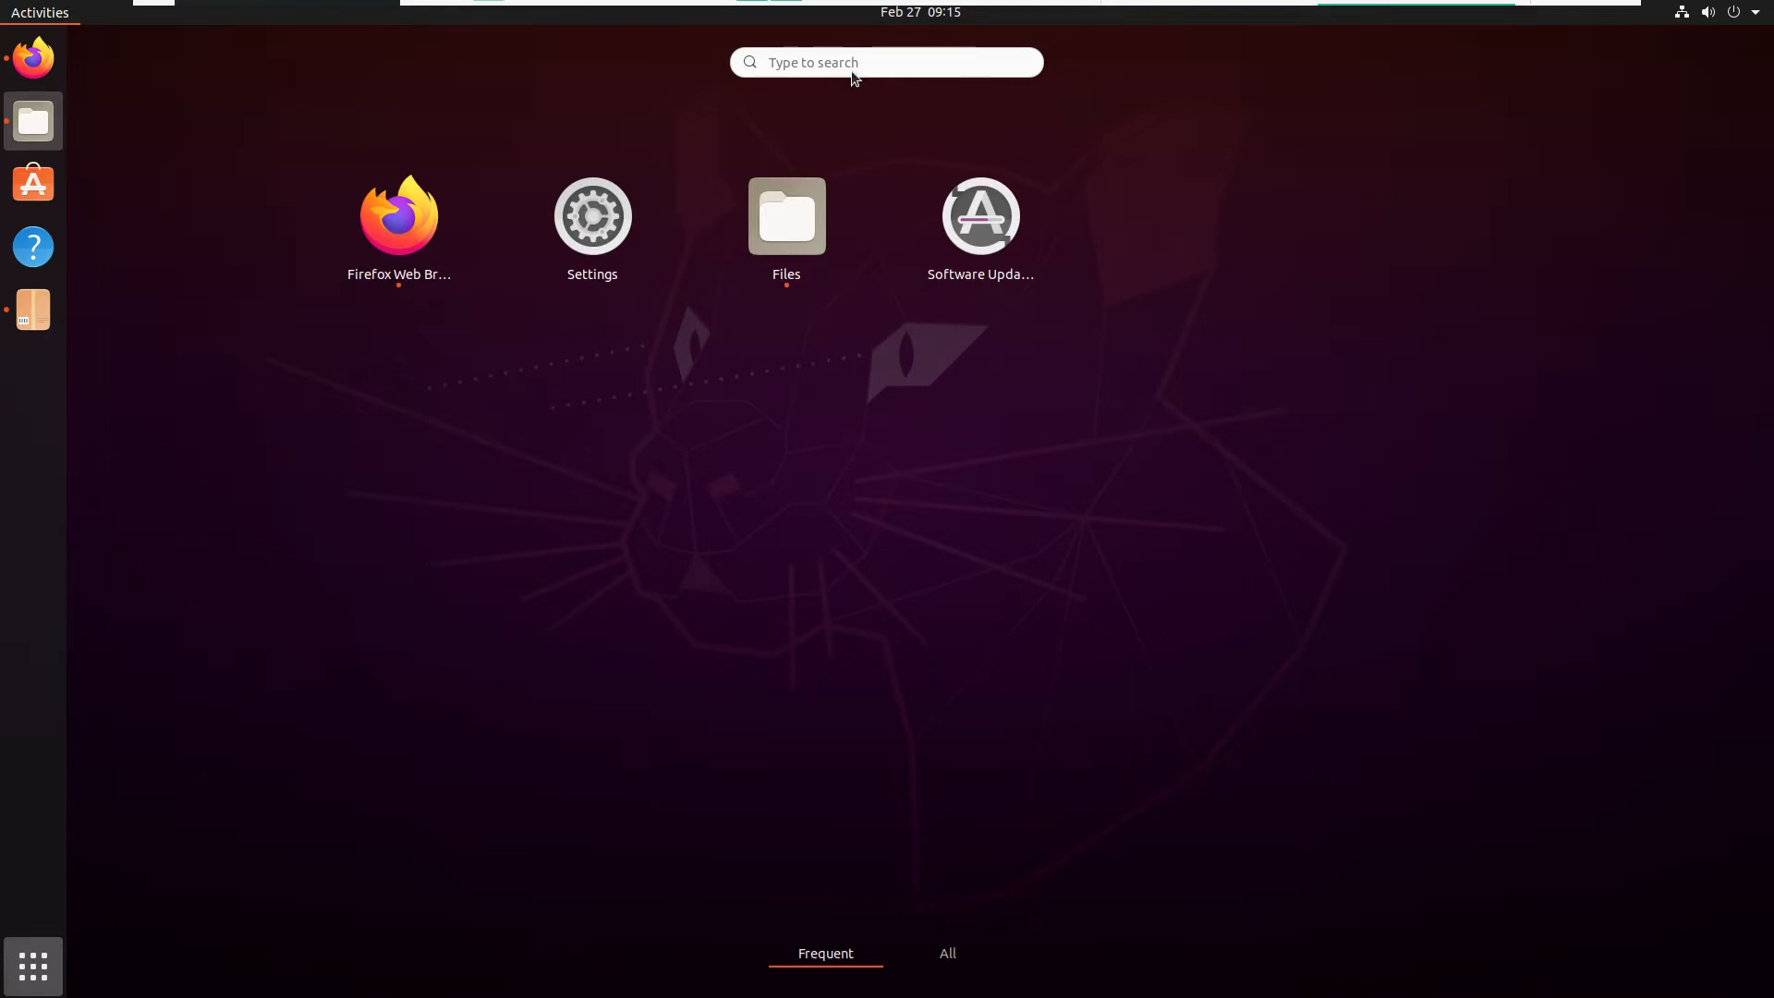
text(skype)
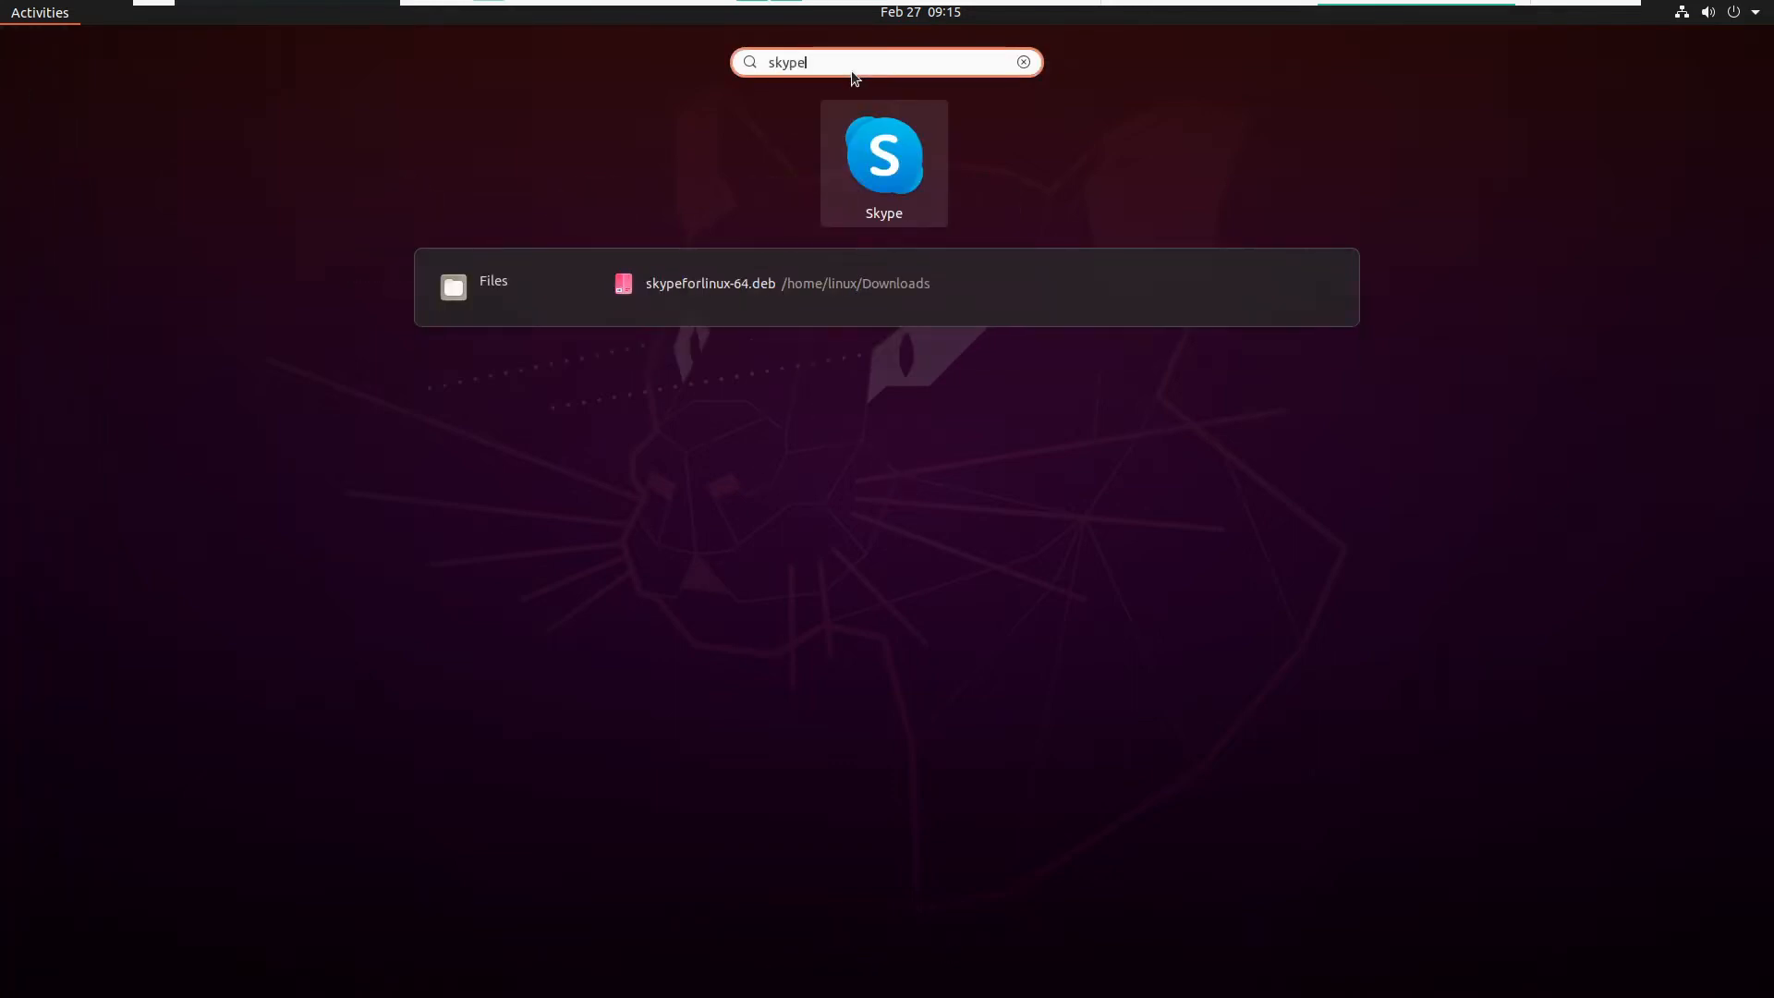
click(906, 180)
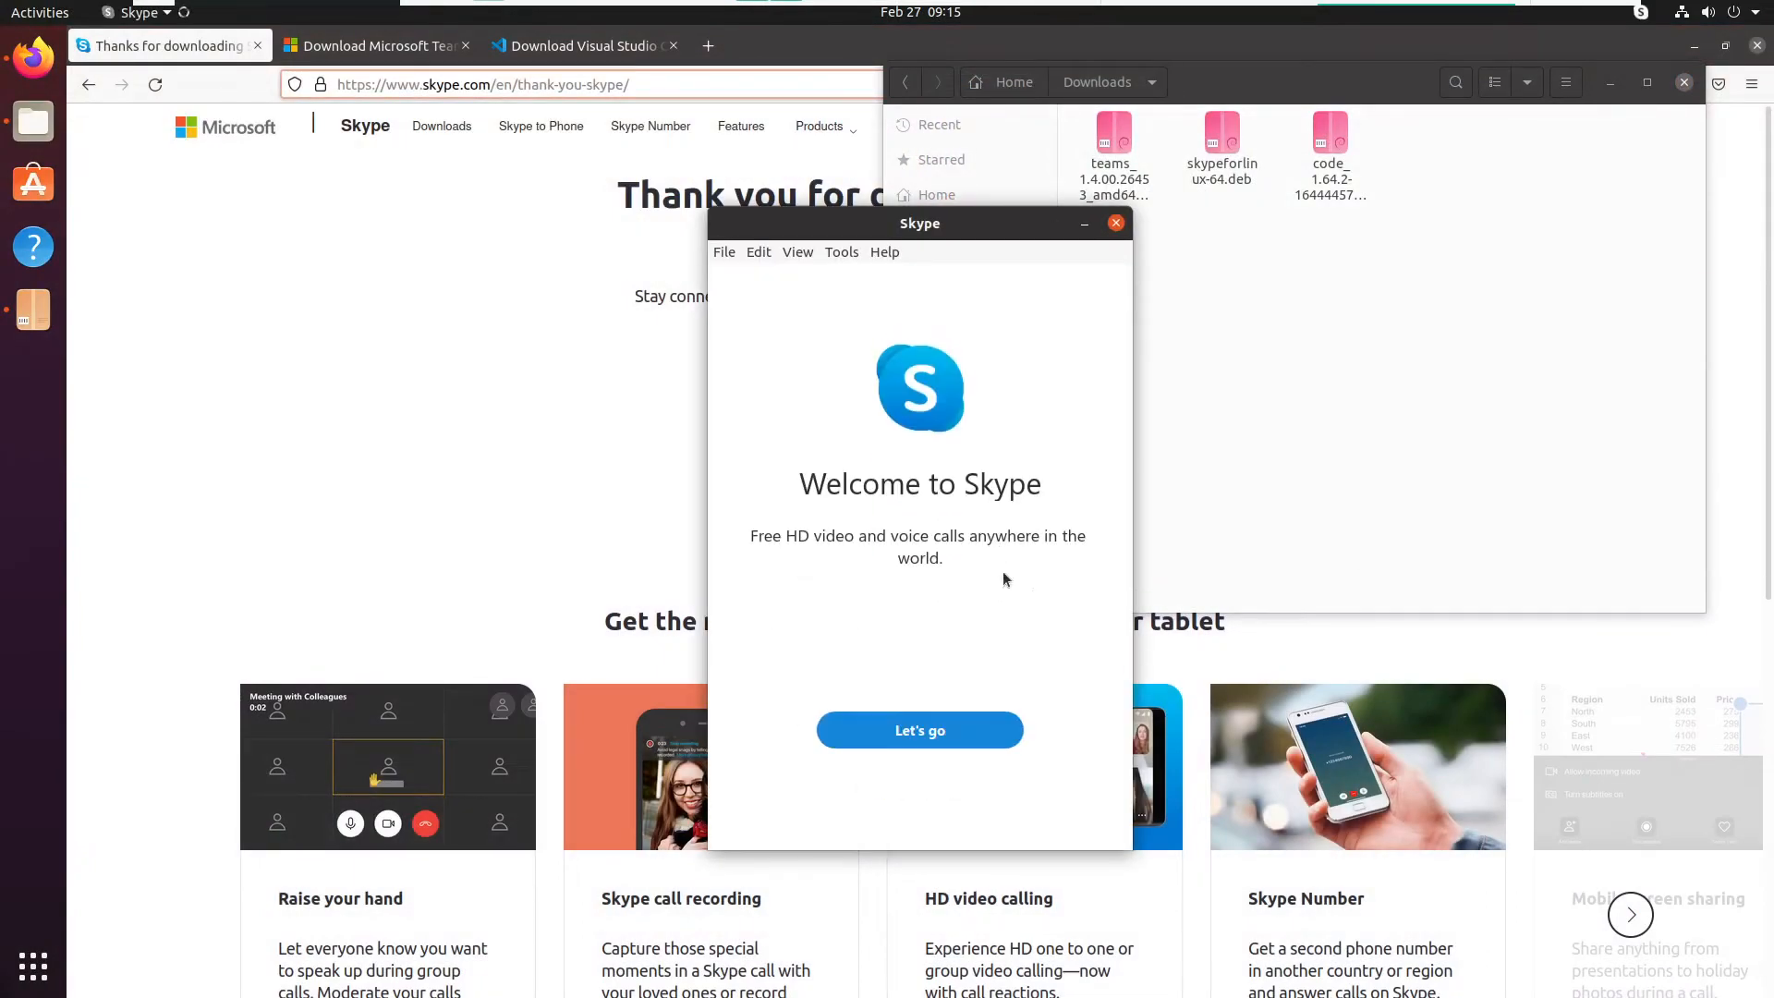
click(955, 723)
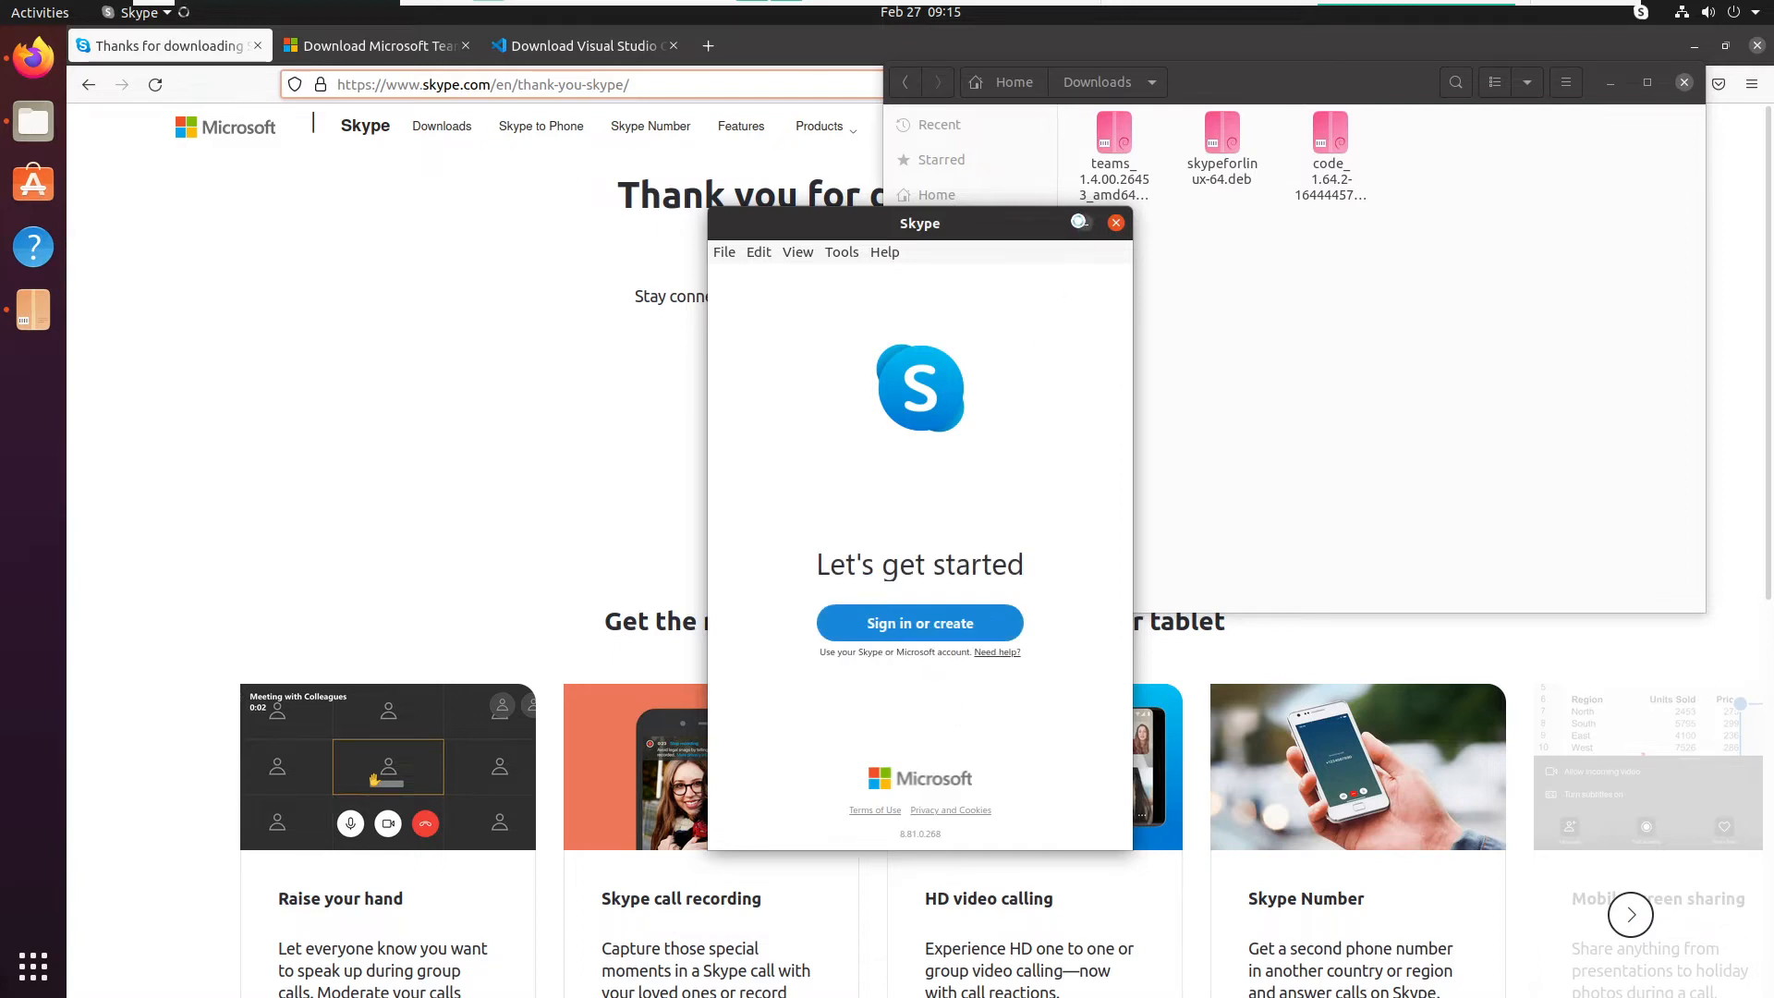
click(1085, 223)
- Open teams_1.4.00.26453_amd64.deb in Software Install and review the package's description and details
click(1222, 139)
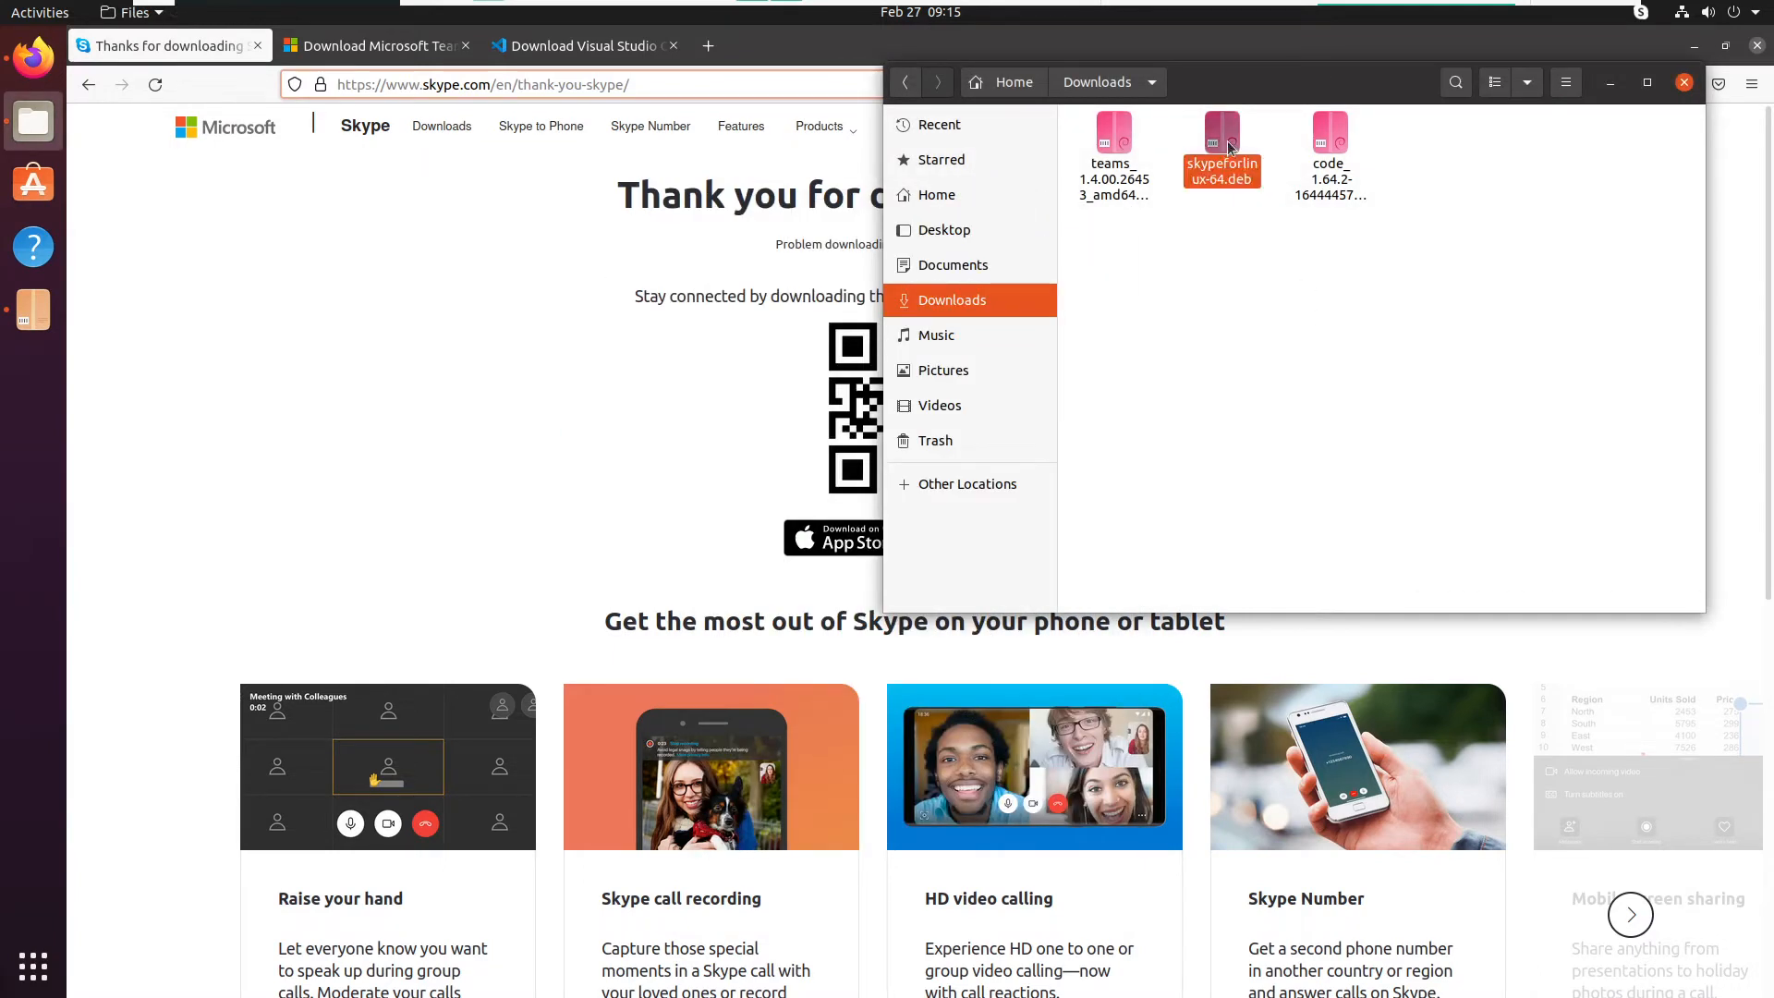
click(1104, 153)
double_click(1102, 153)
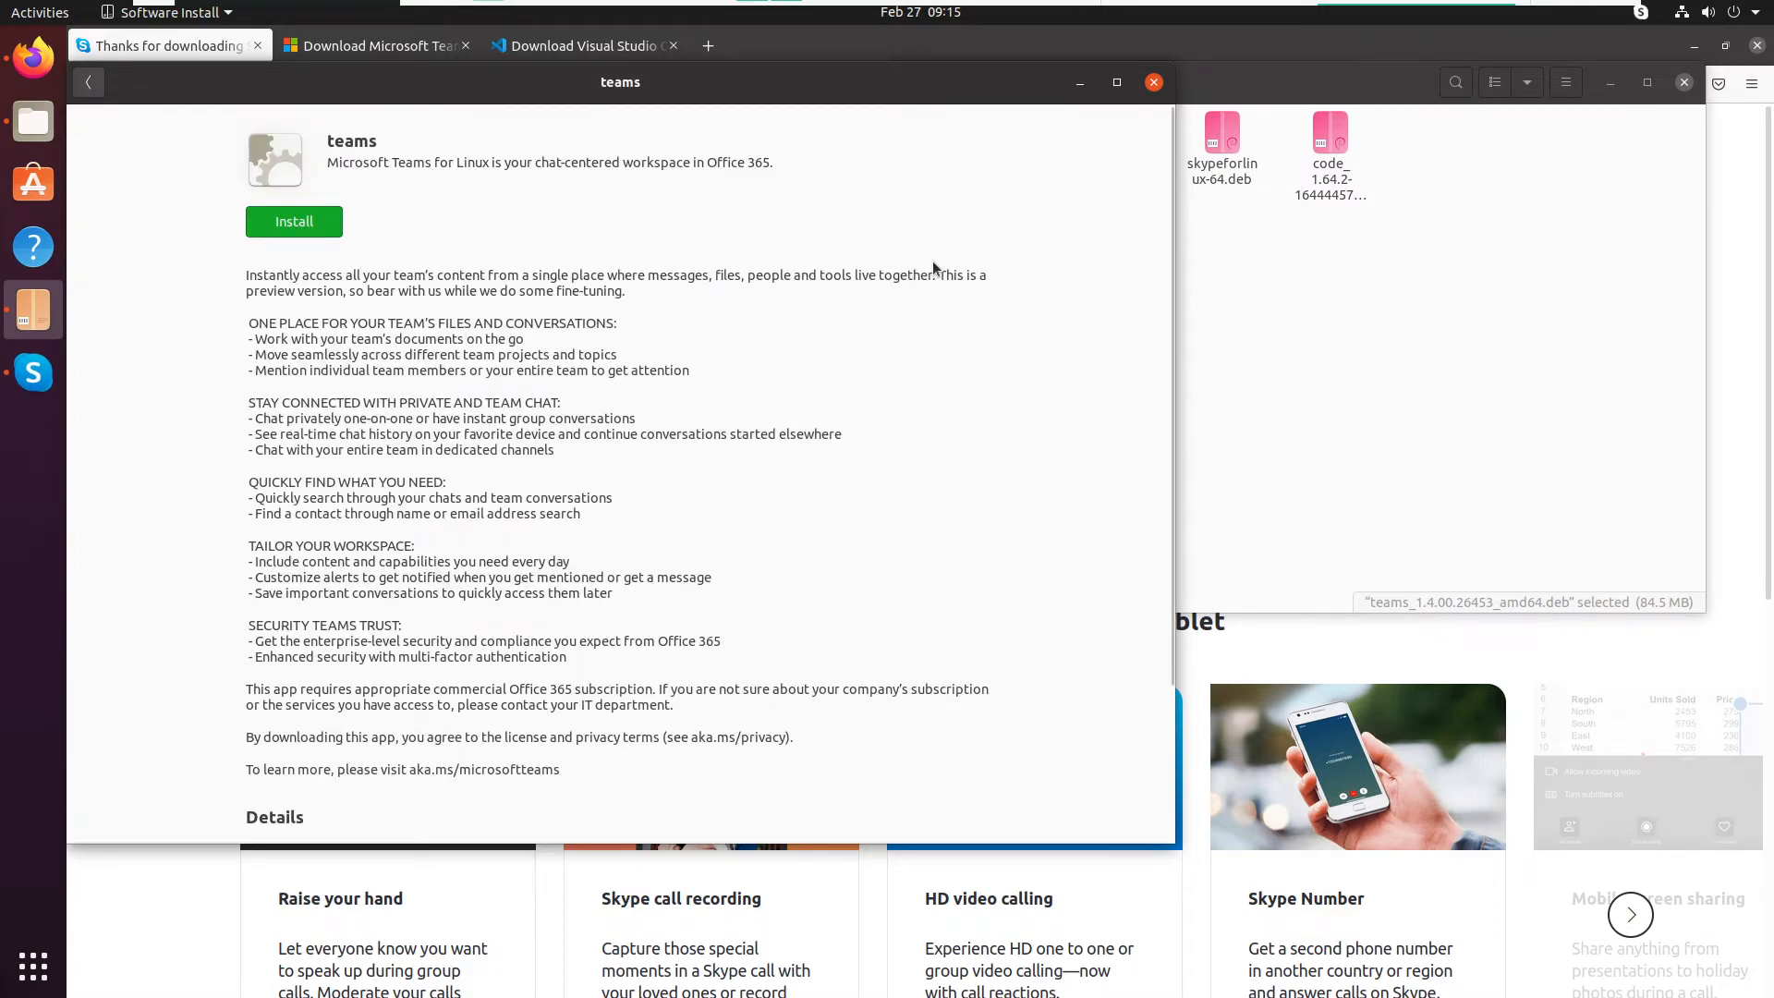
scroll(932, 265, down, 4)
scroll(932, 268, up, 4)
scroll(932, 268, down, 4)
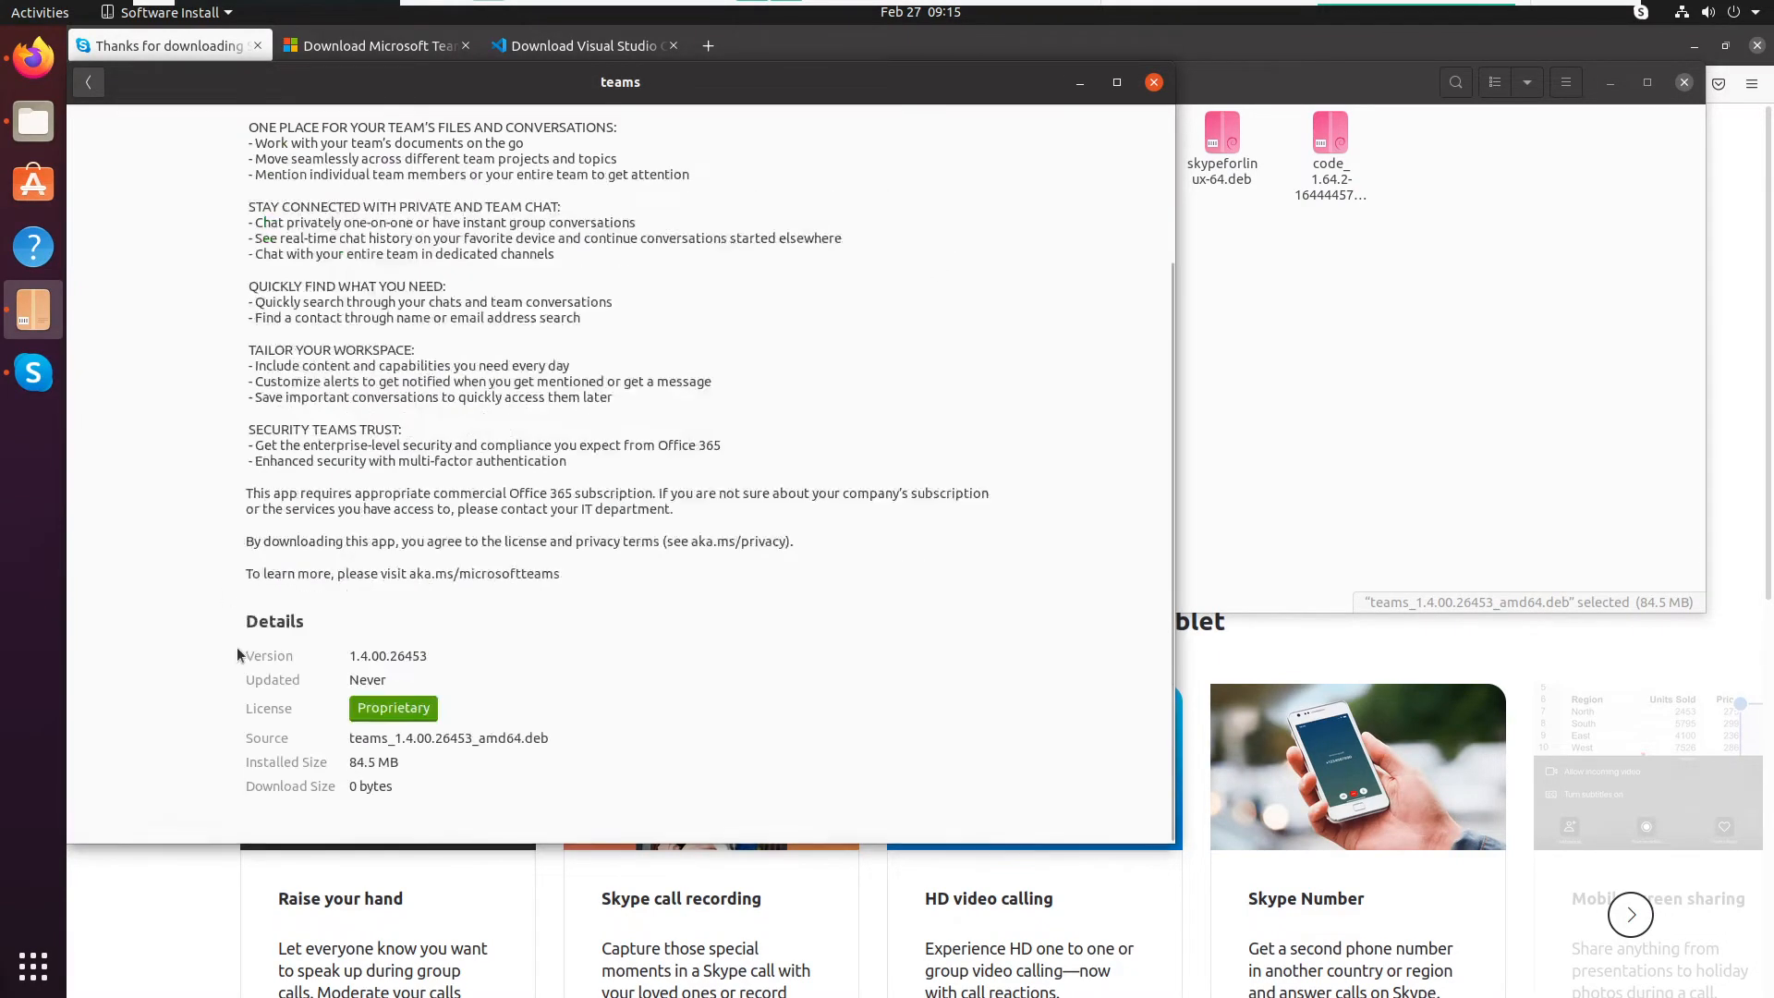
double_click(379, 674)
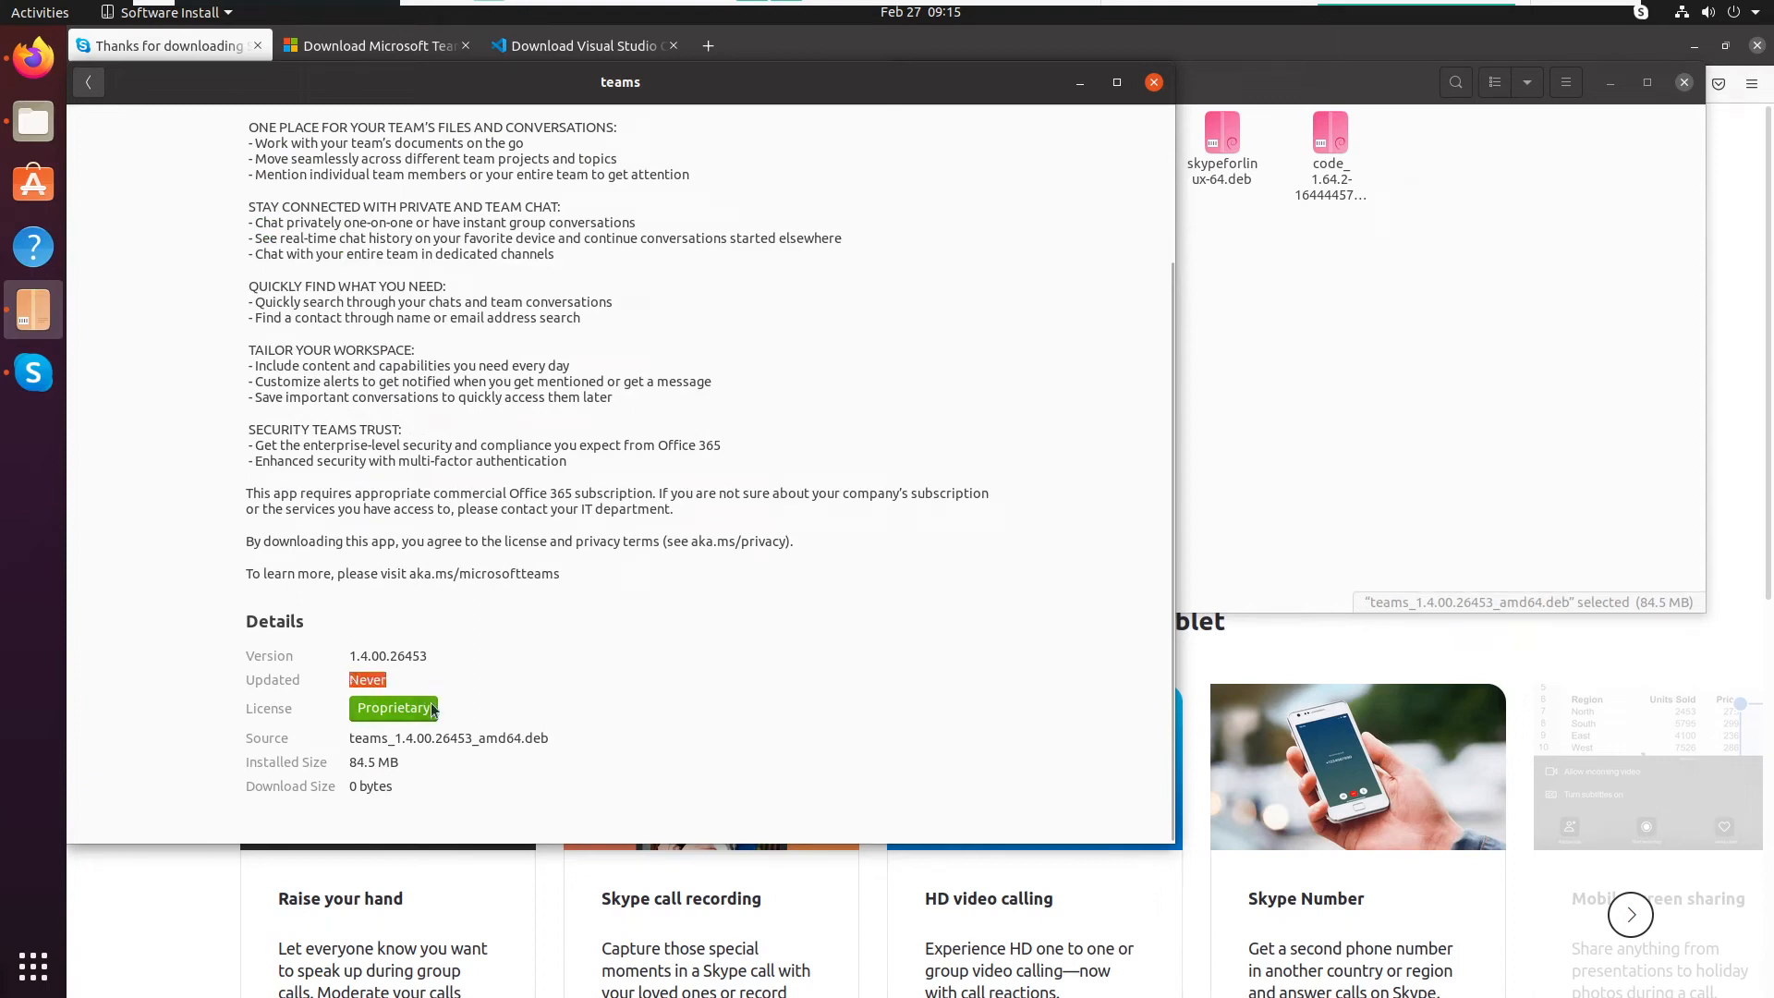
drag(544, 740, 247, 746)
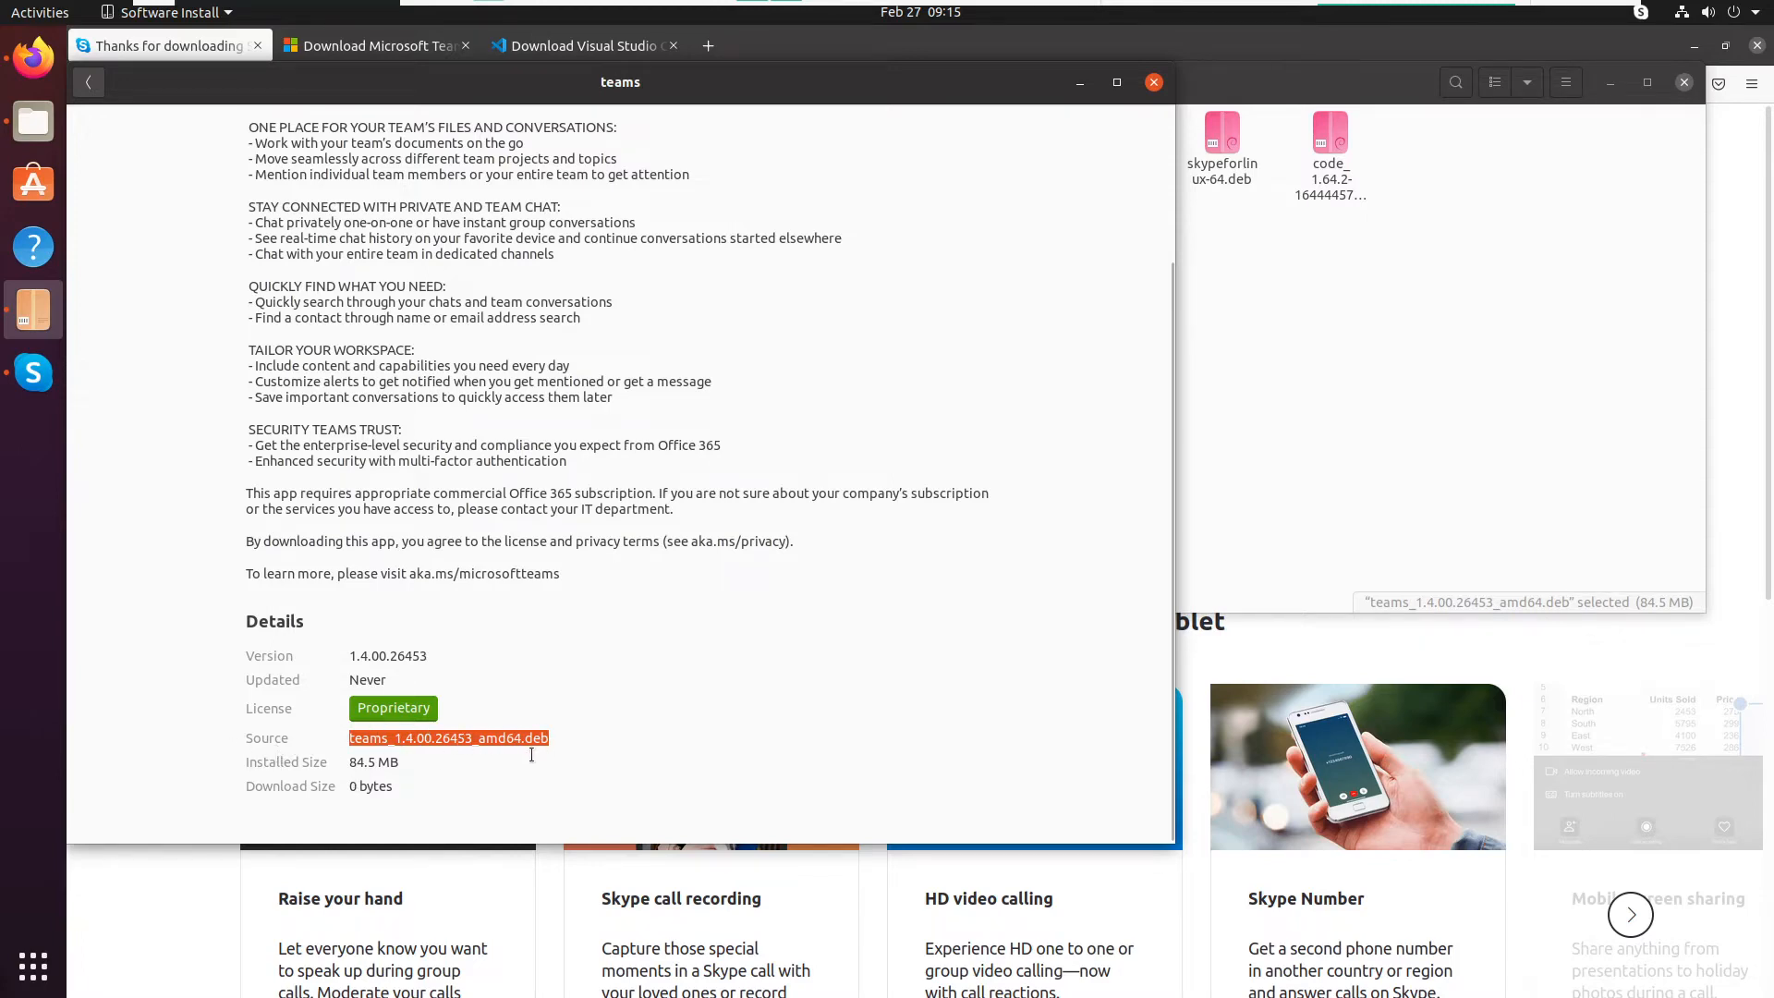
- Install the teams package, authenticating with the account password, and close the installer window
scroll(550, 449, up, 3)
click(316, 230)
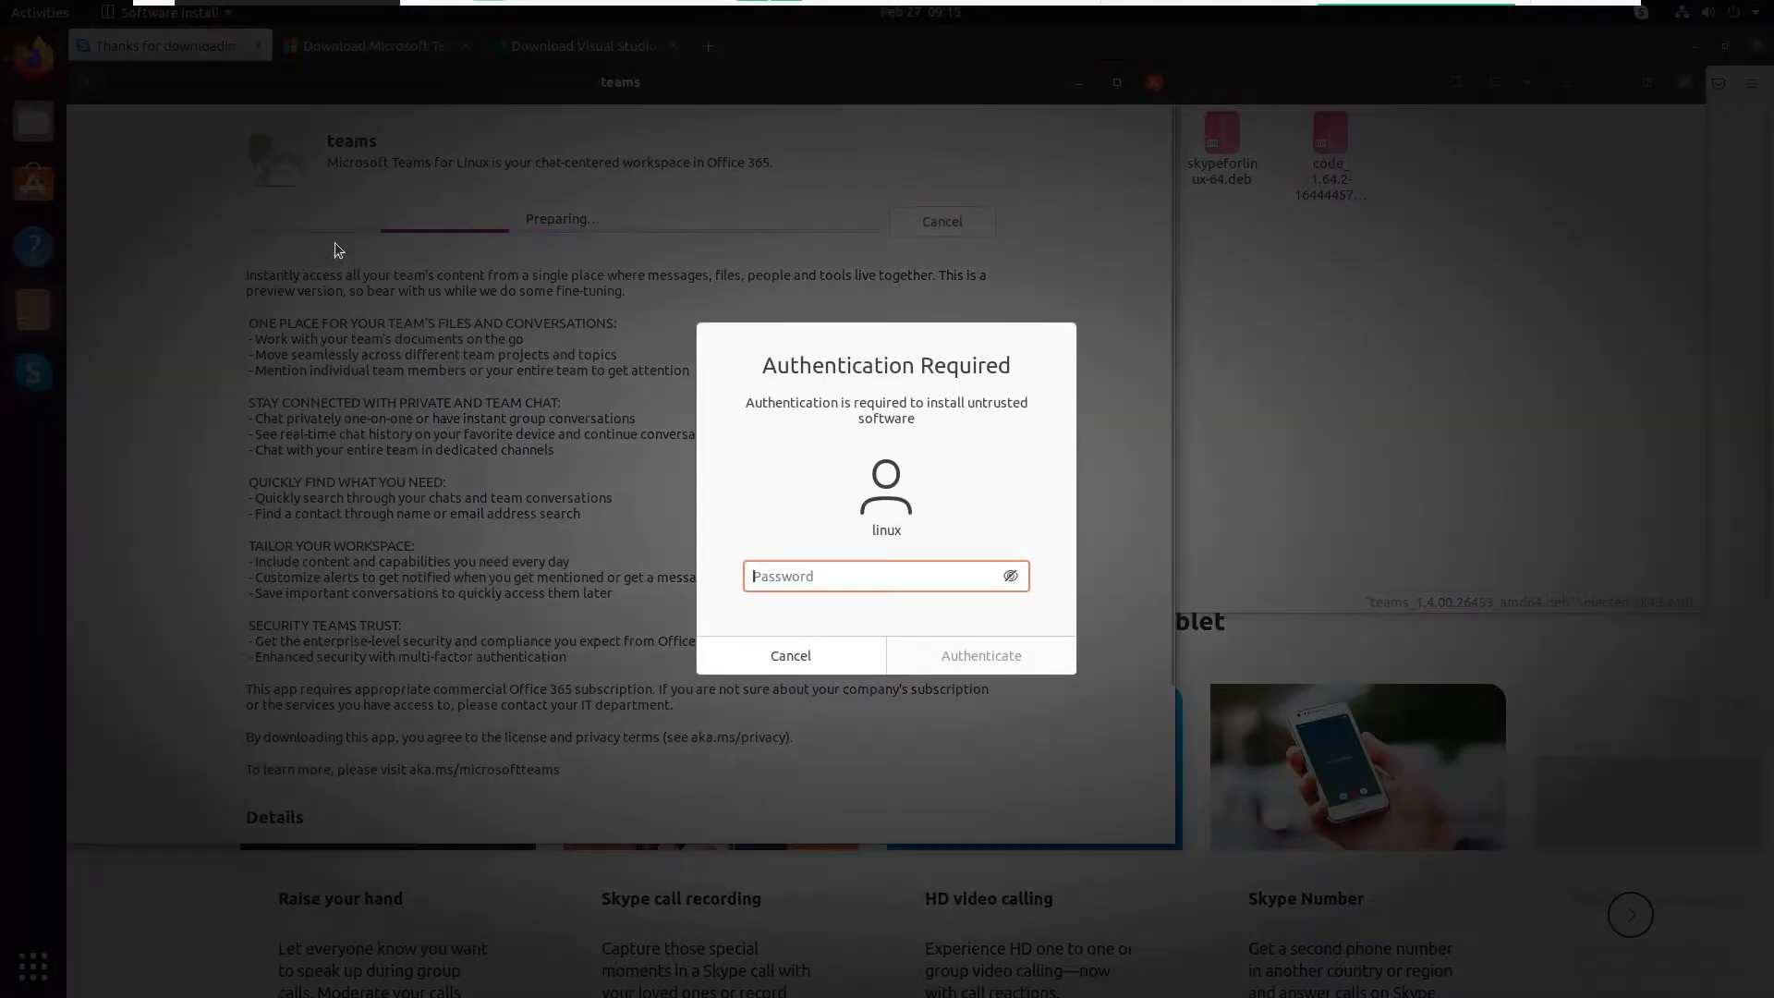
key(Return)
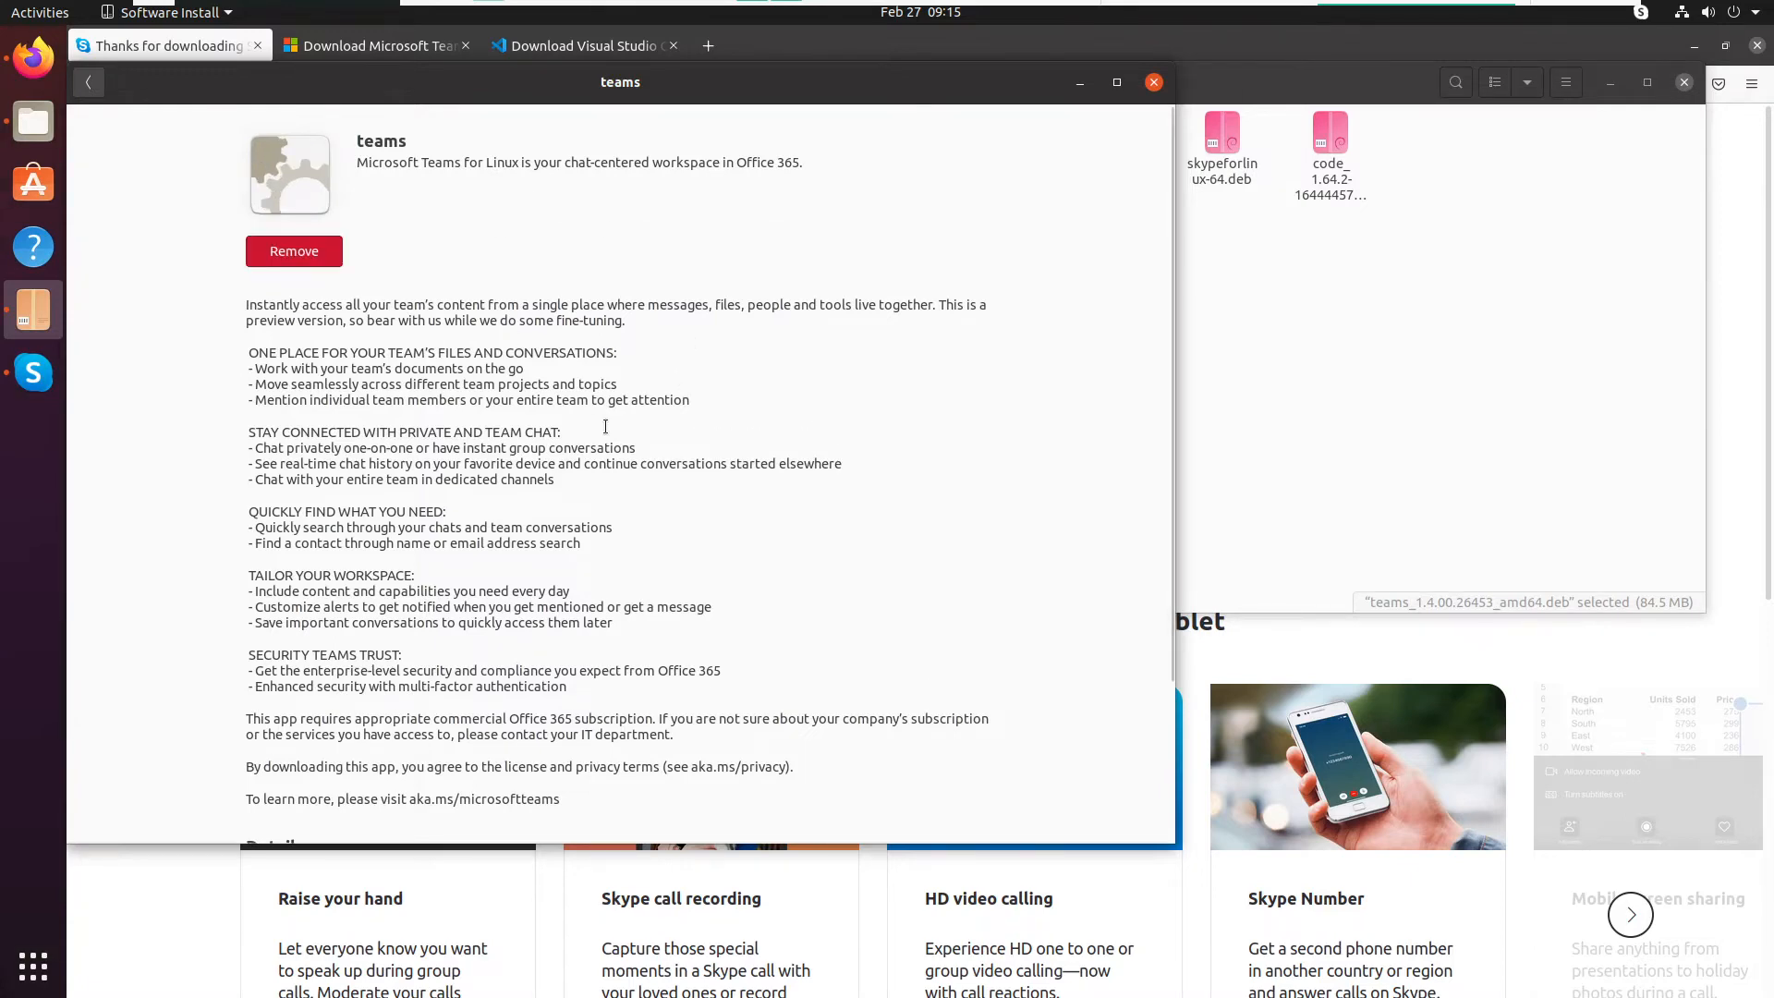
scroll(606, 426, down, 4)
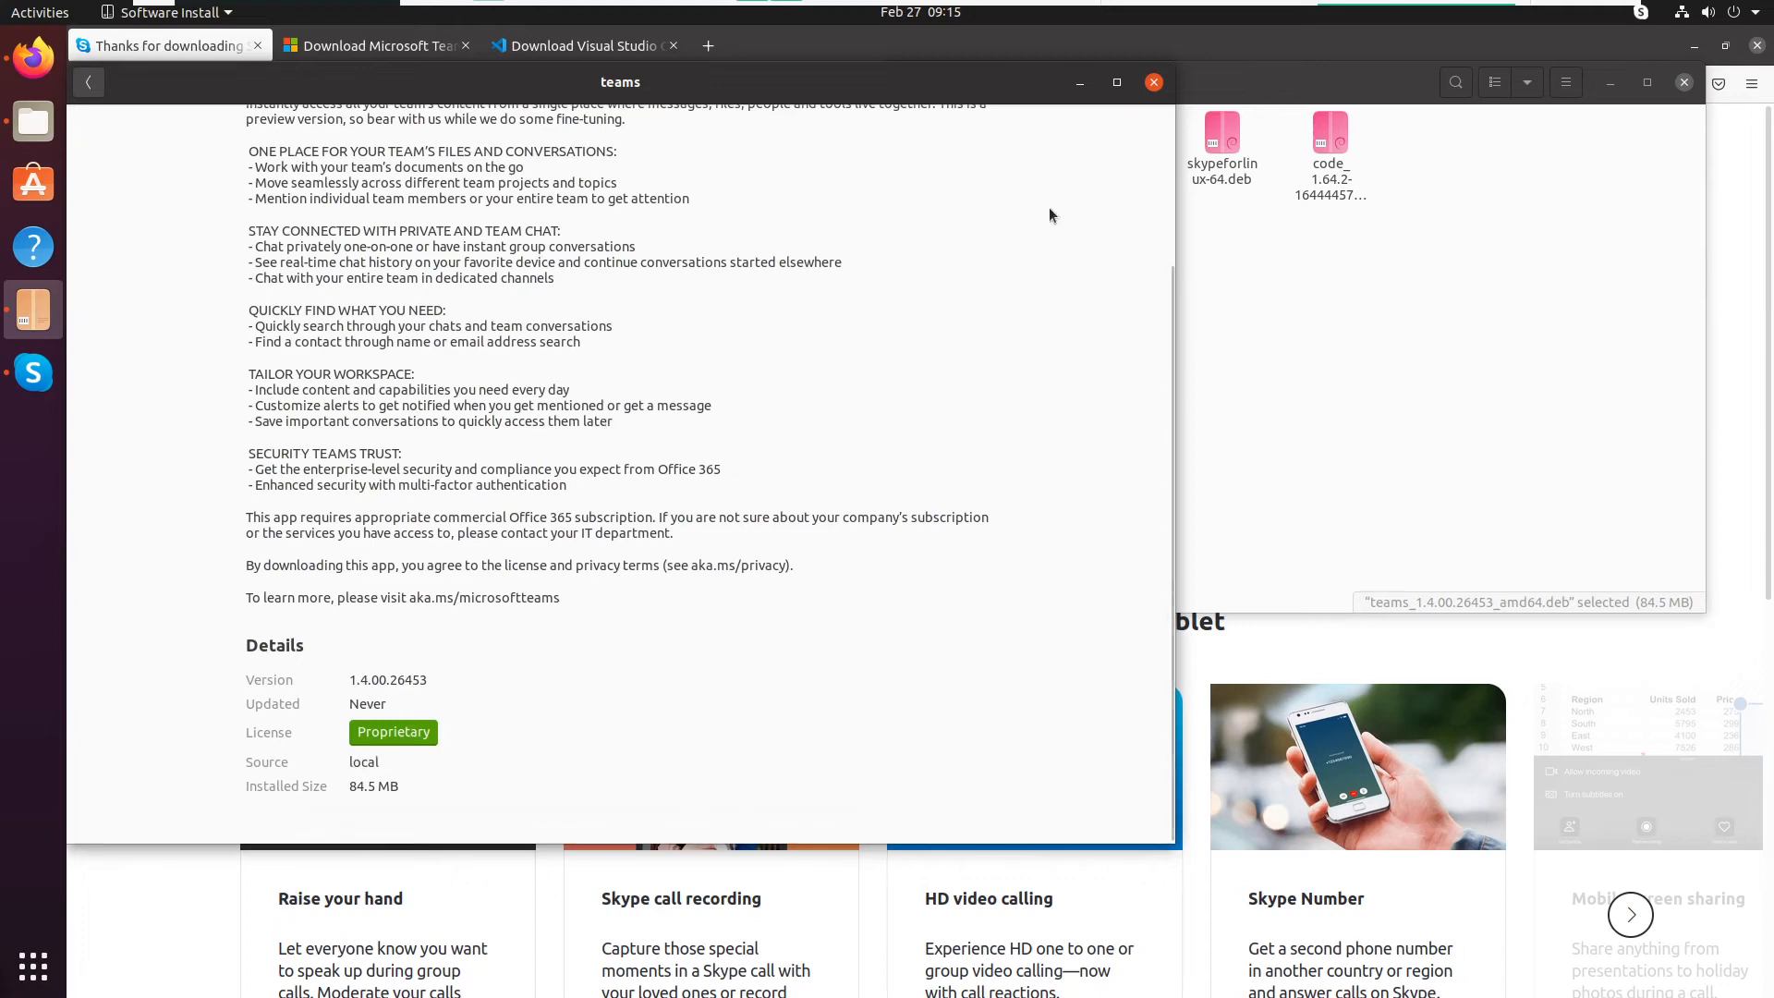
click(1153, 84)
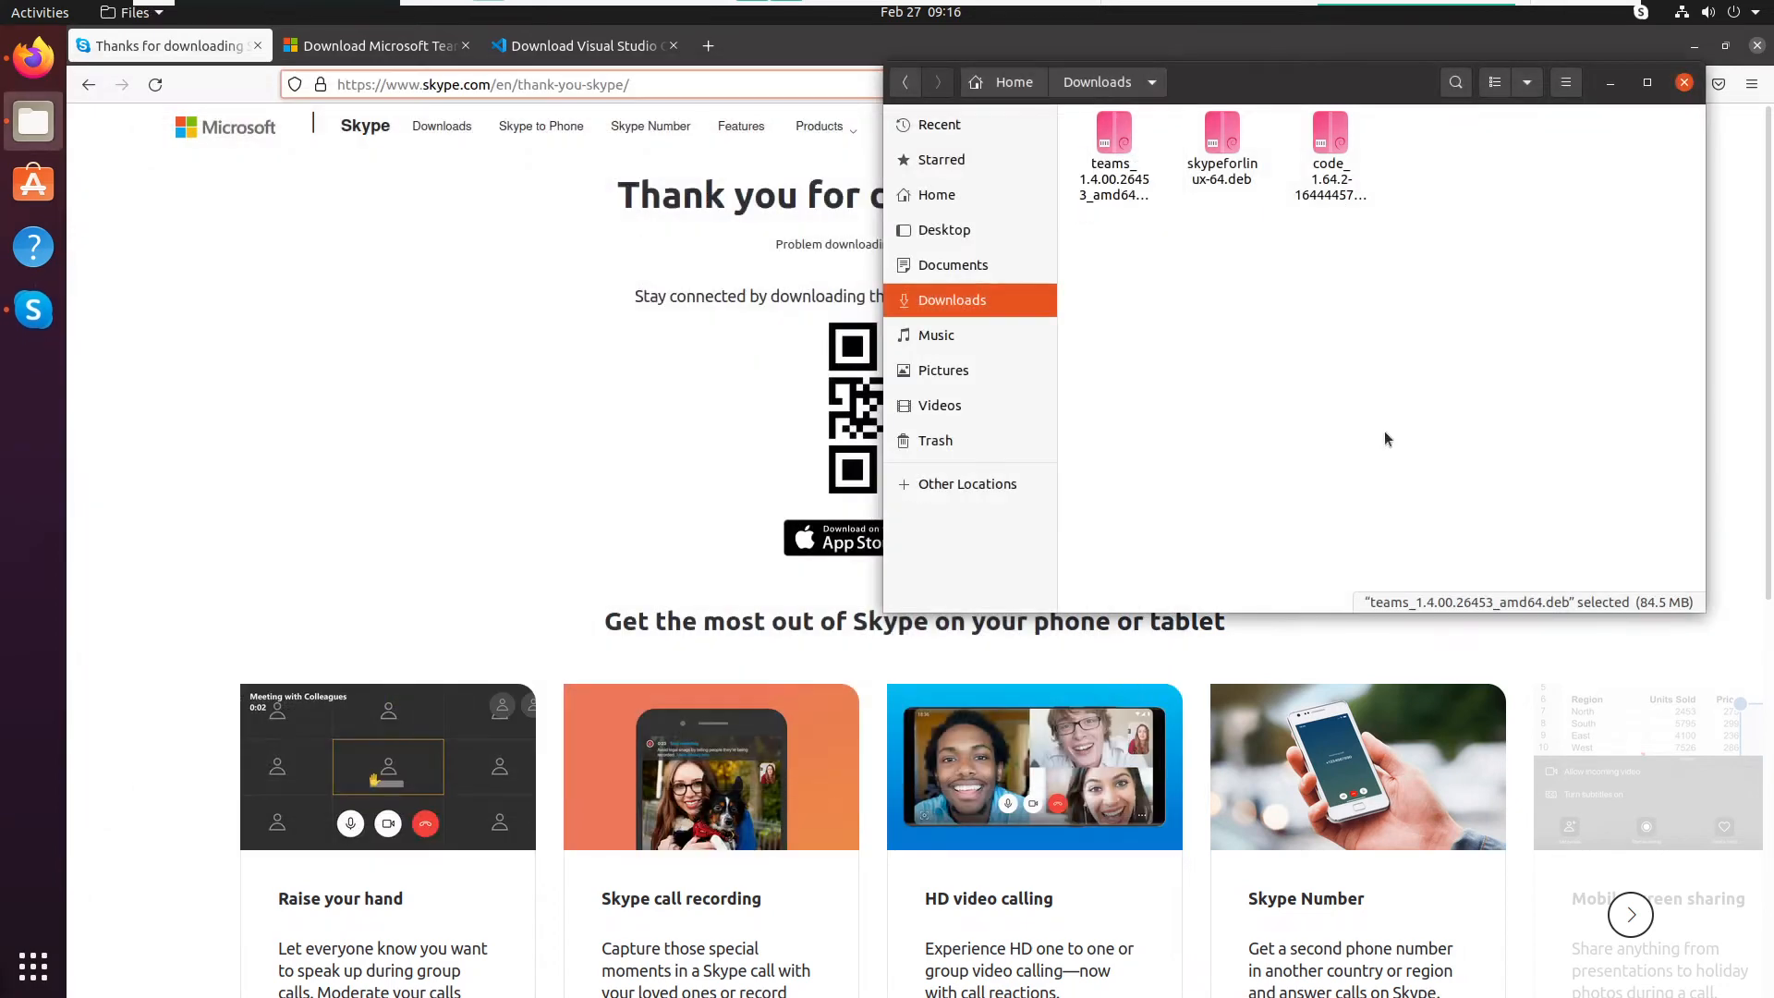
- Open the code 1.64.2 .deb package from Downloads and install it, authenticating with the account password
double_click(1336, 138)
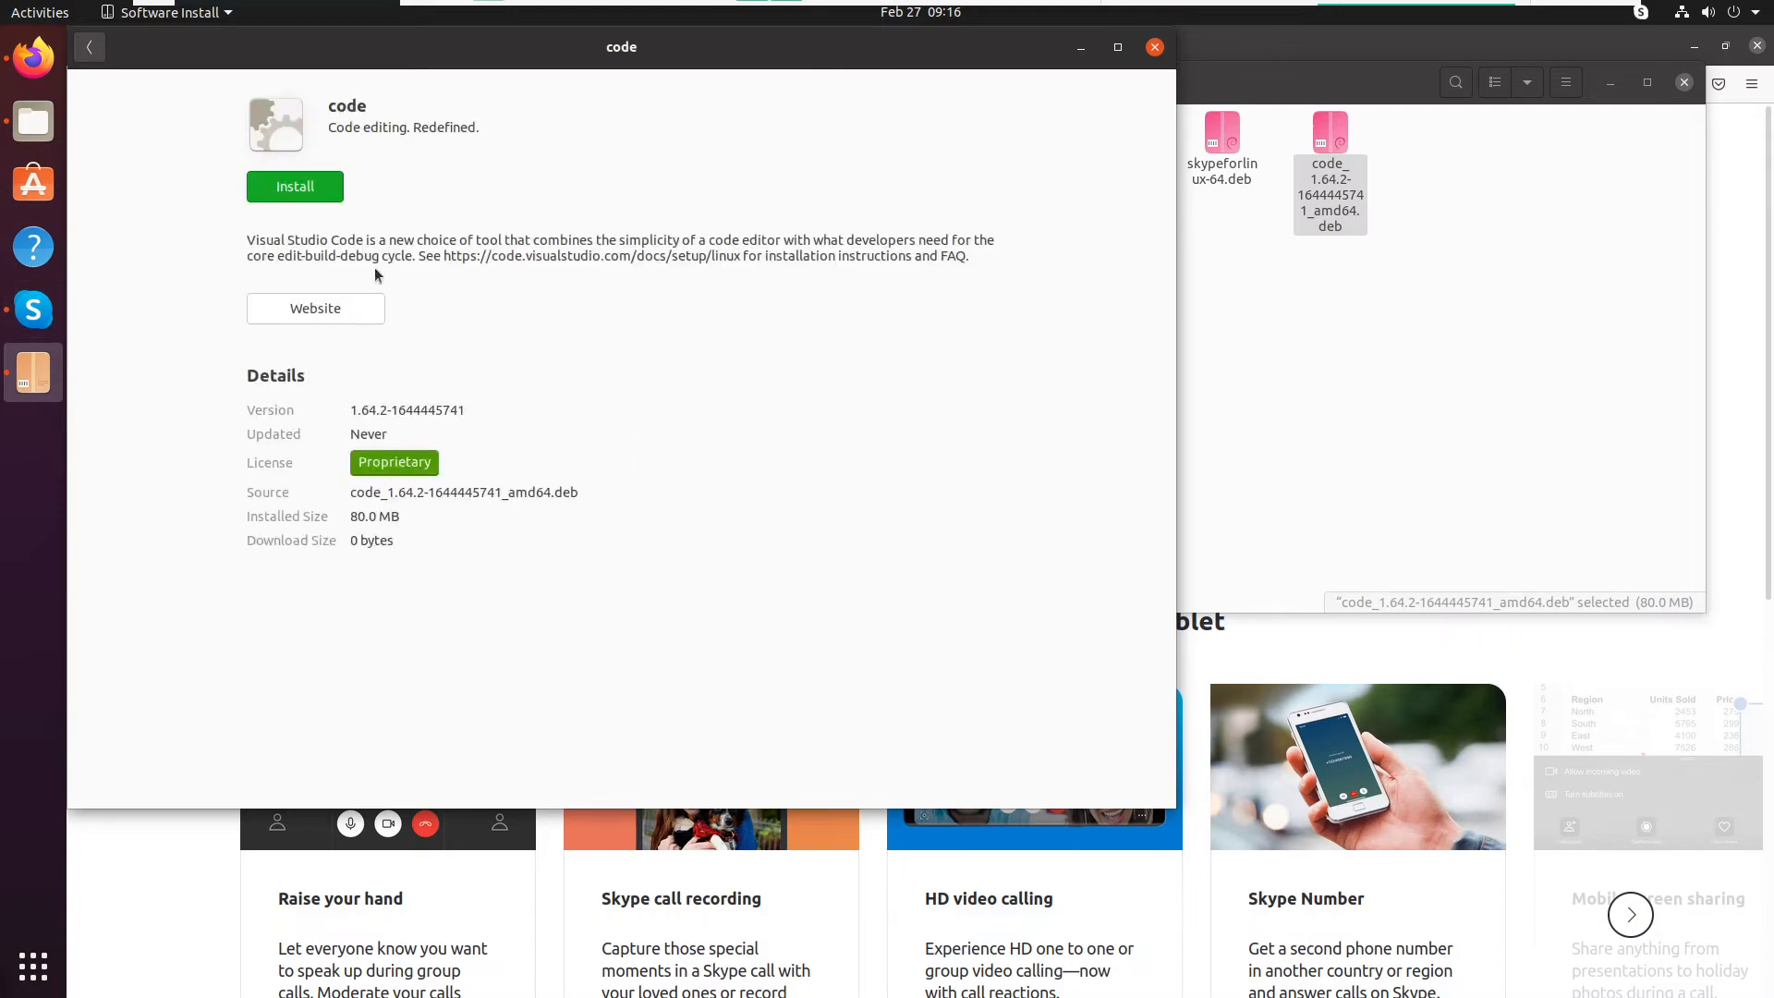
click(292, 189)
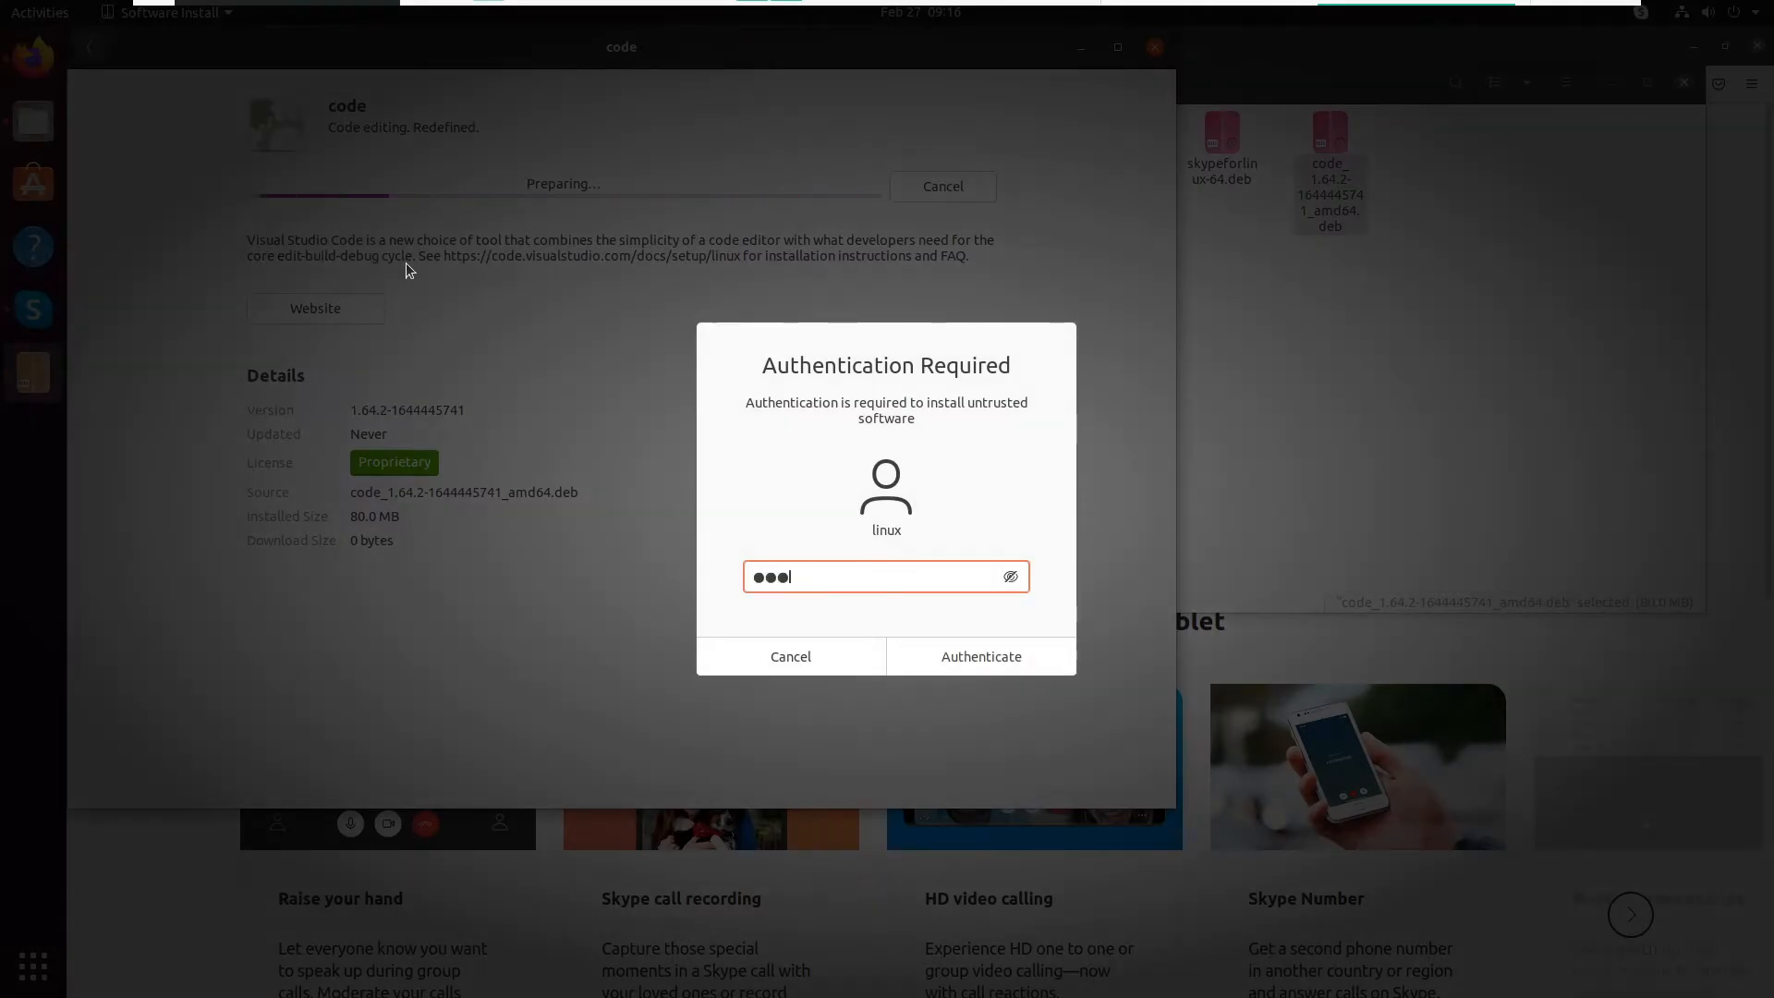
key(Return)
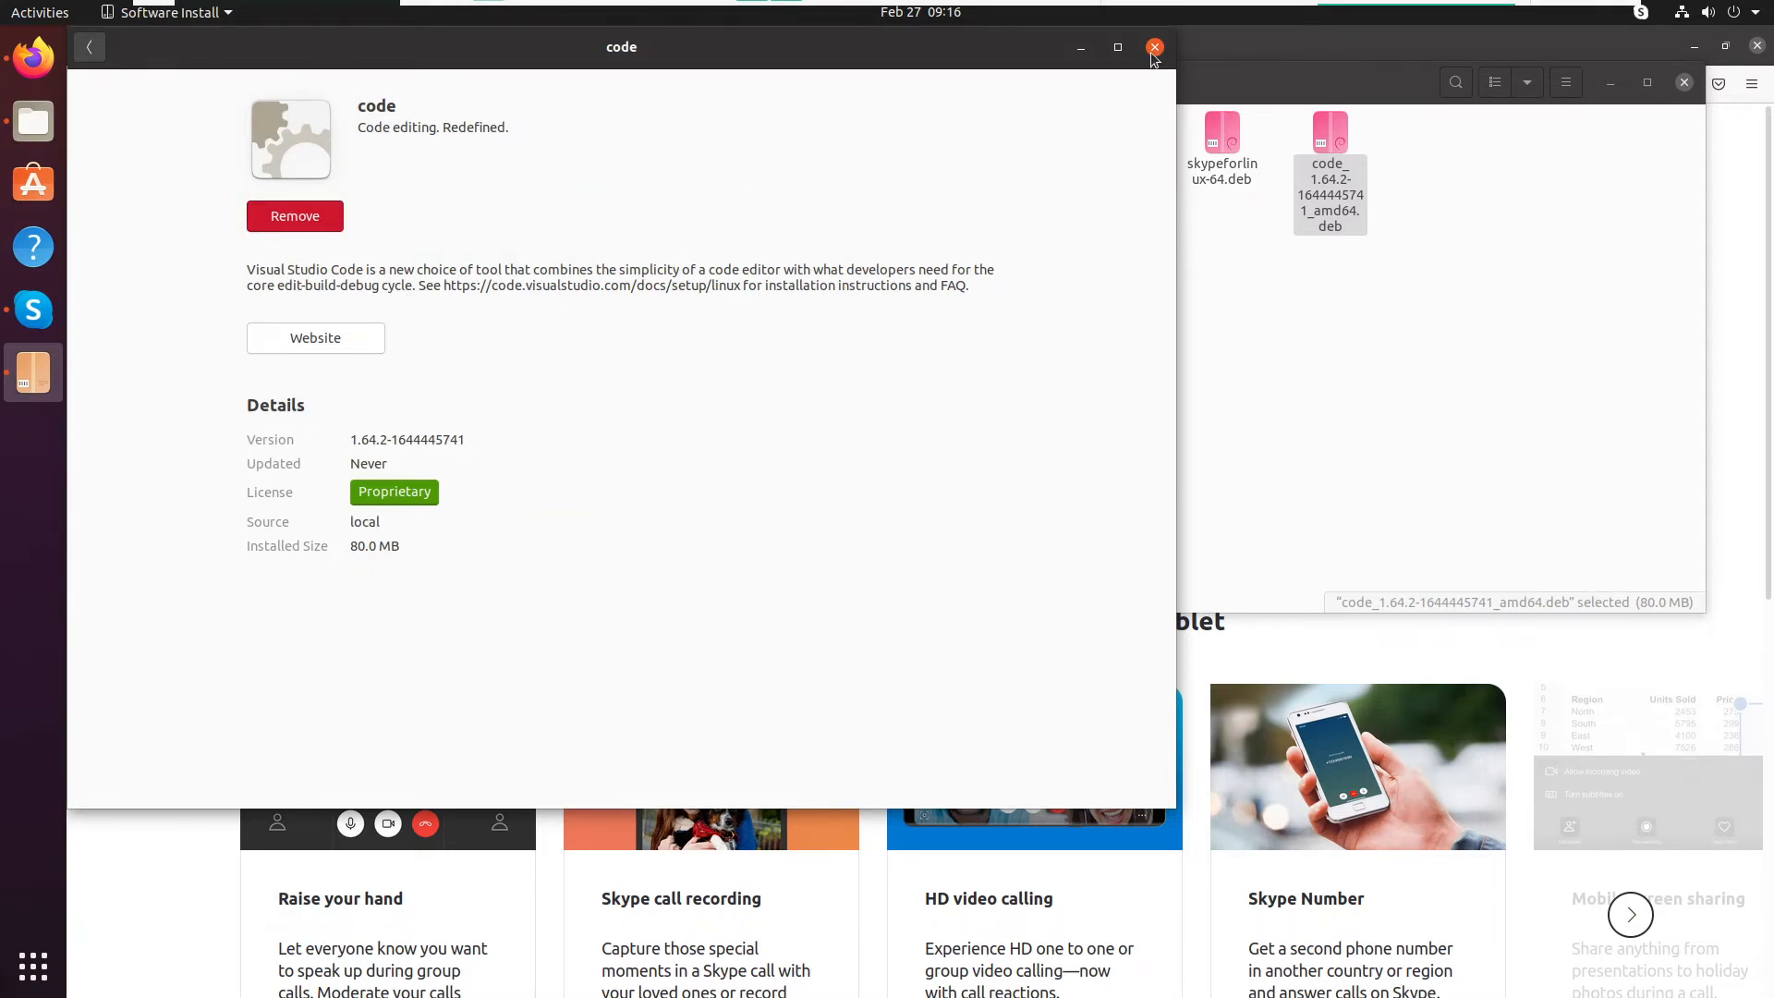
- Launch Visual Studio Code through an application search for "visu"
key(super)
text(vi)
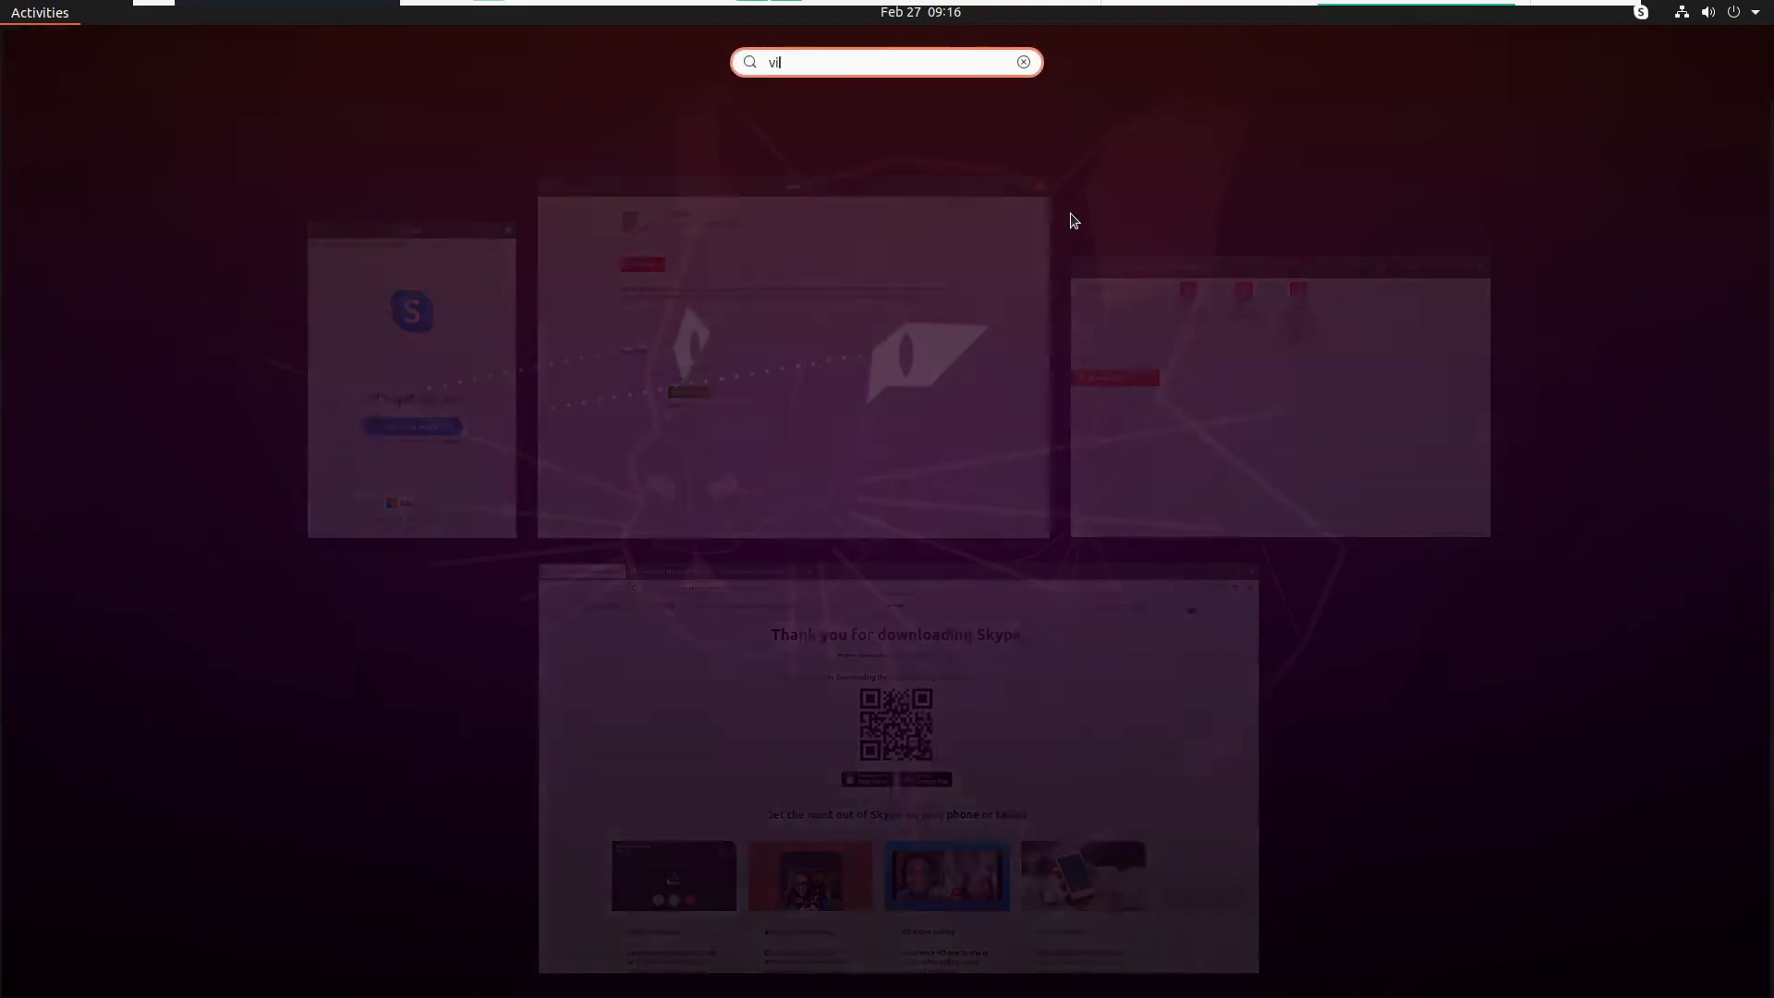
text(lsu)
key(Return)
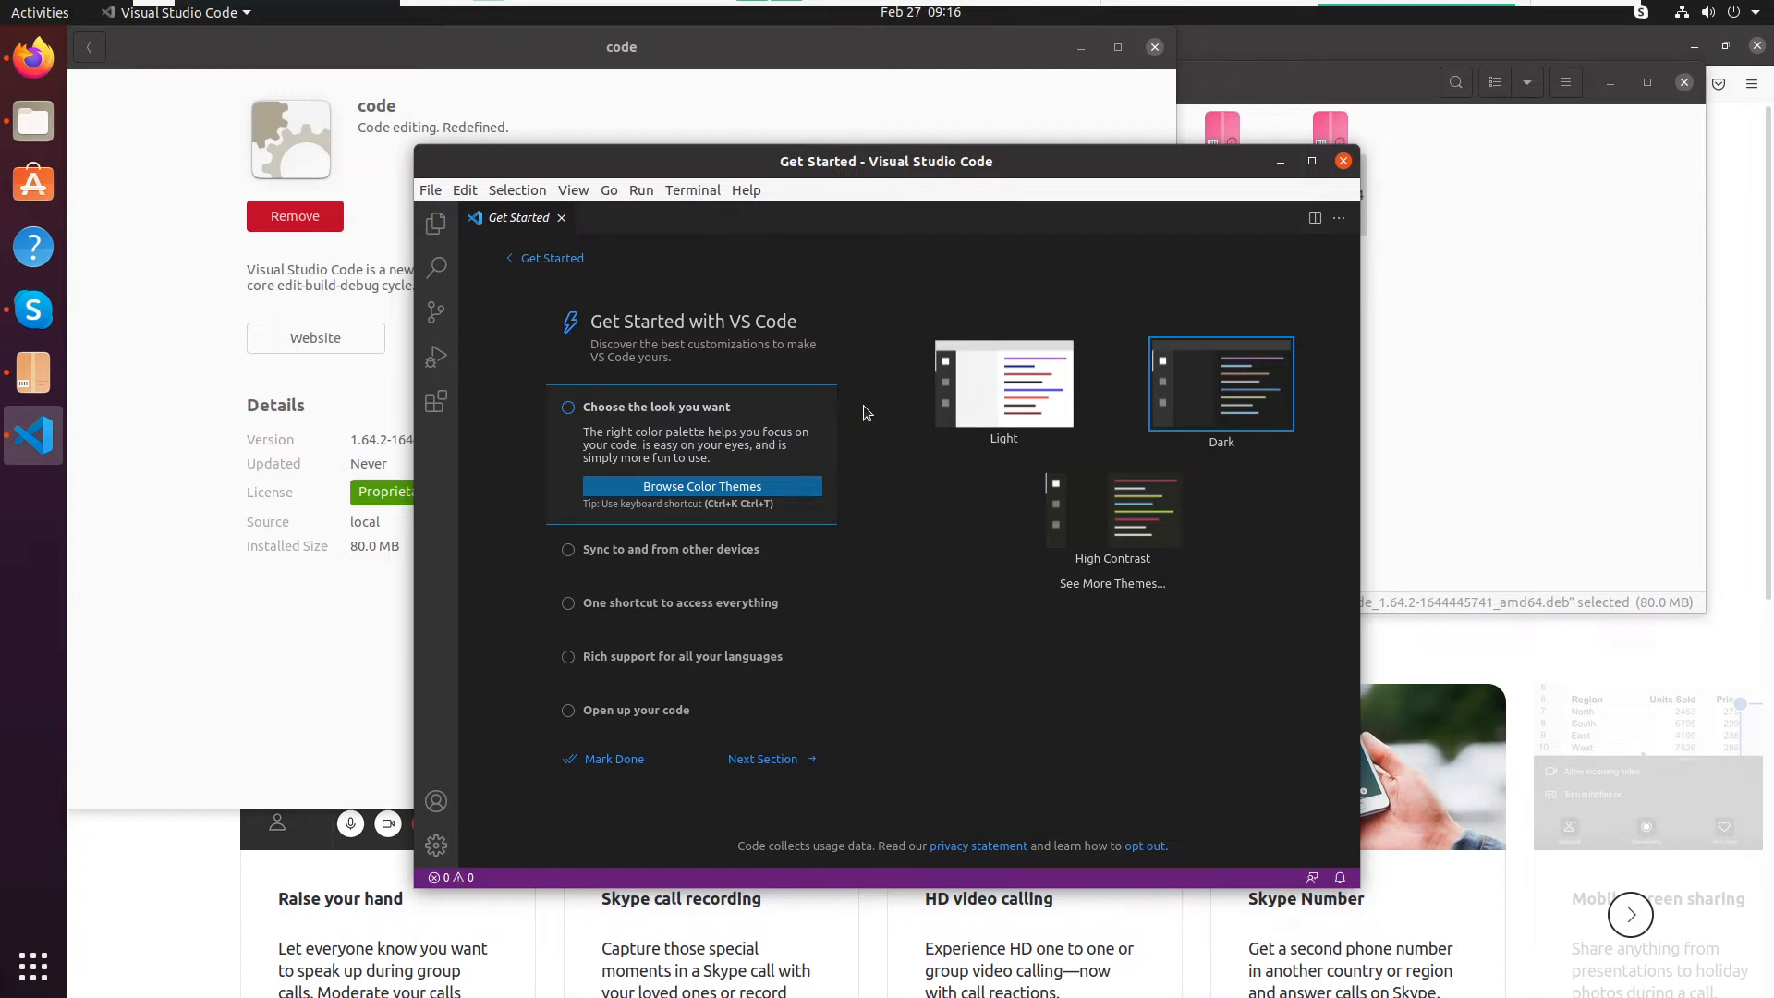
- Create a new file in Visual Studio Code and enter the text "hello.html" on its first line
click(432, 191)
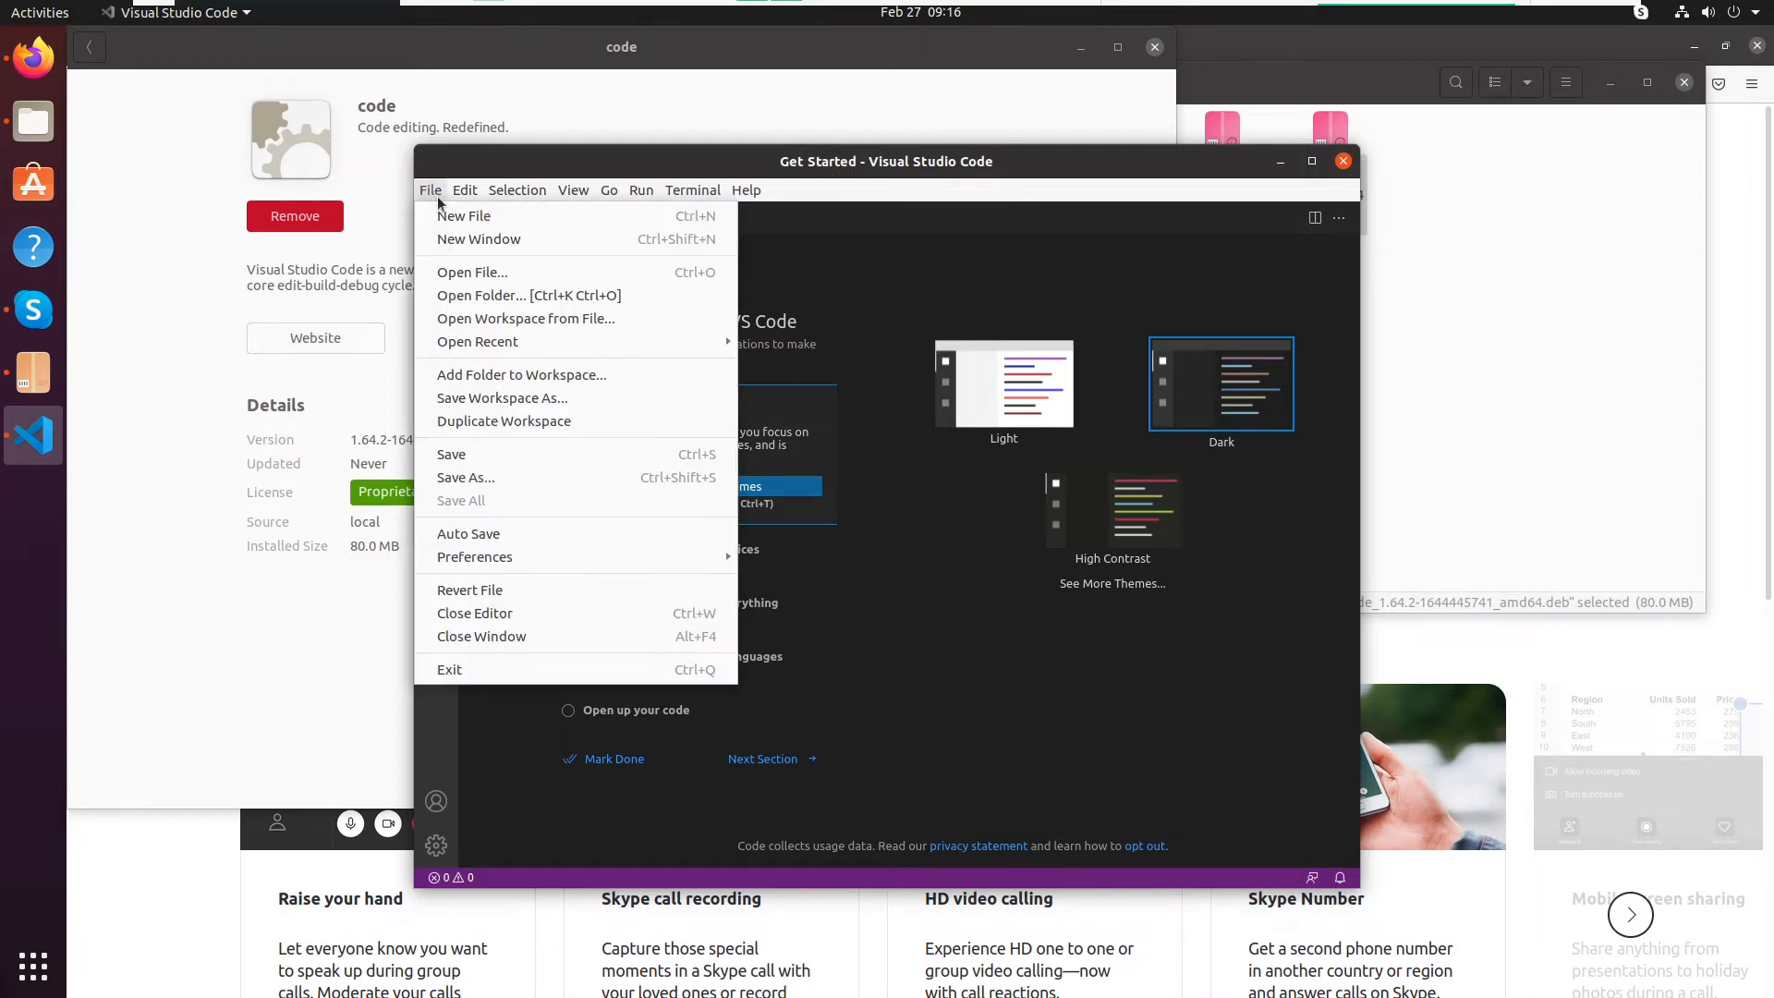
click(471, 216)
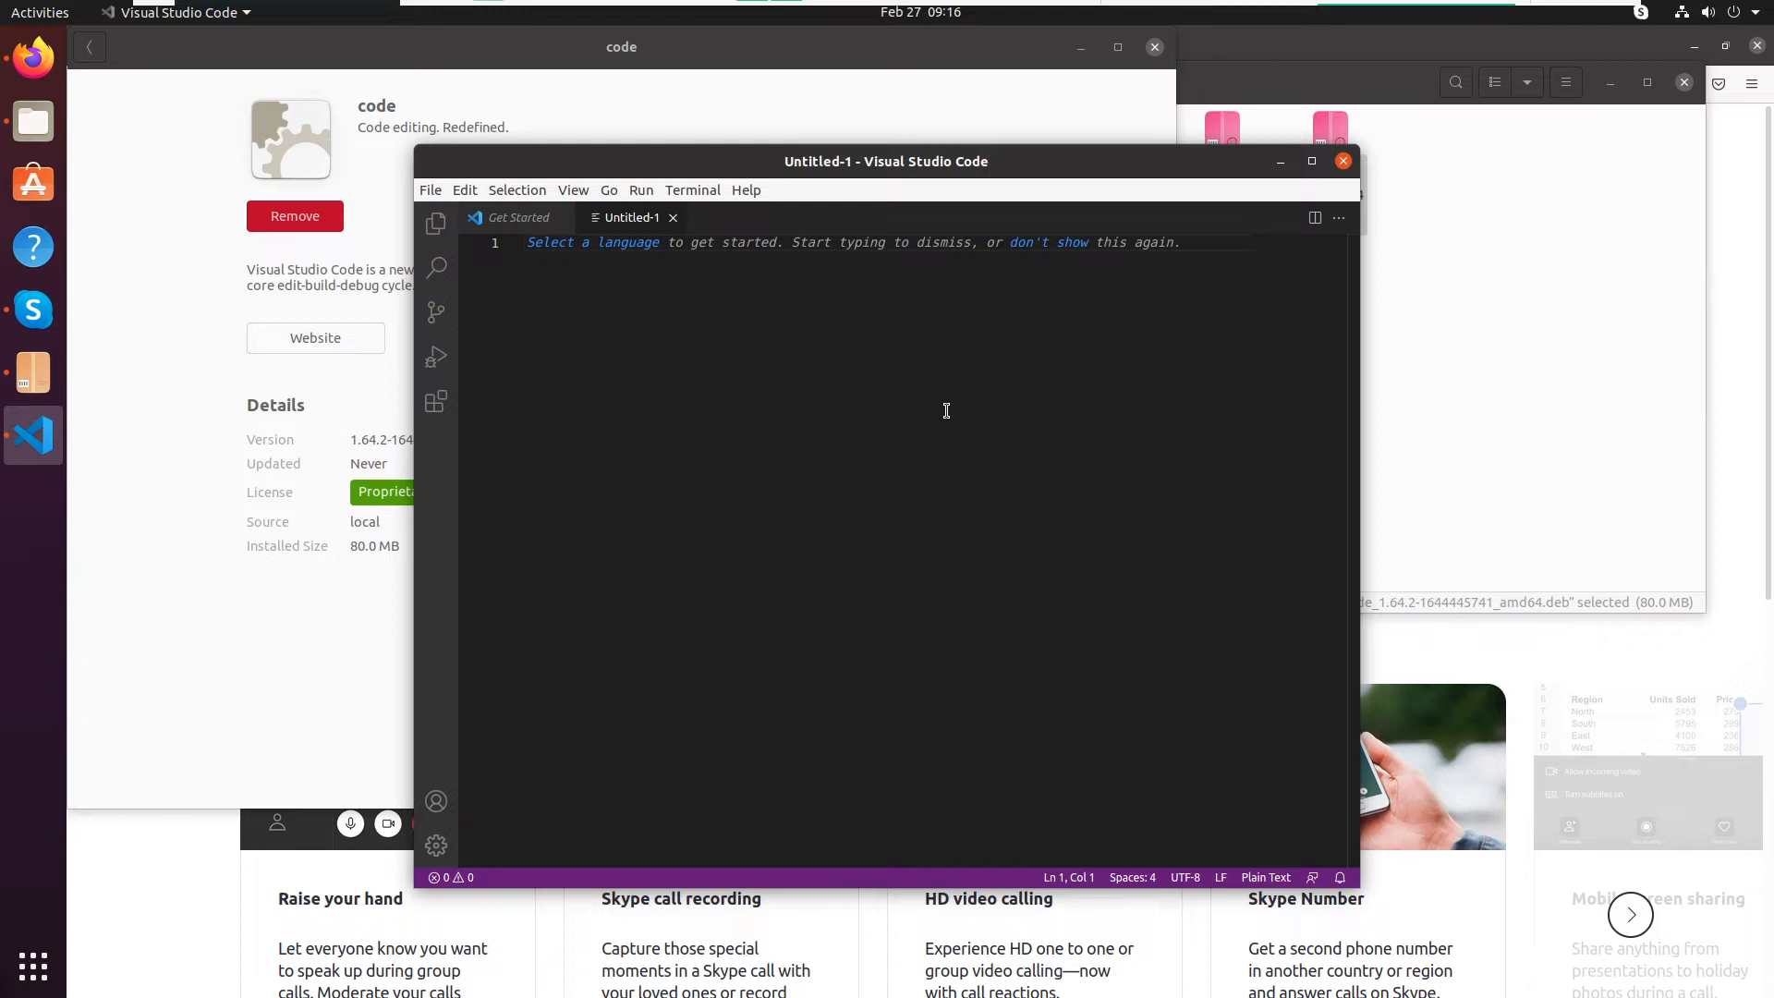
text(hello)
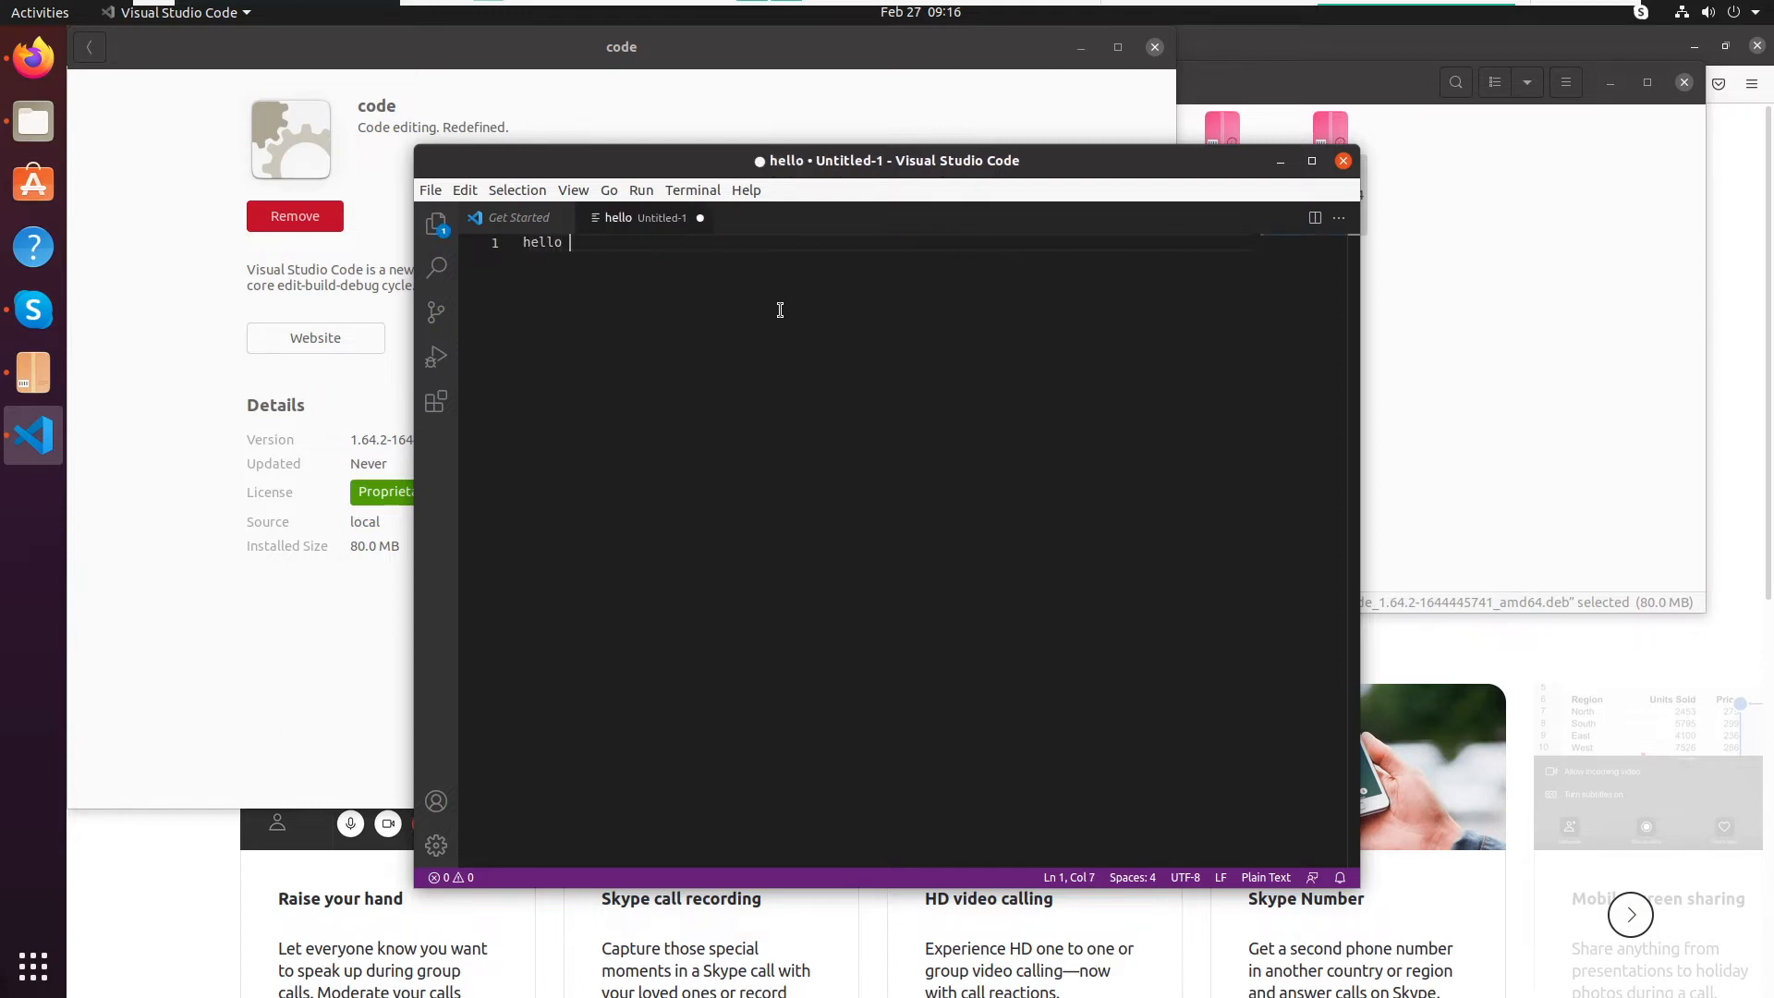
key(BackSpace)
text(.html)
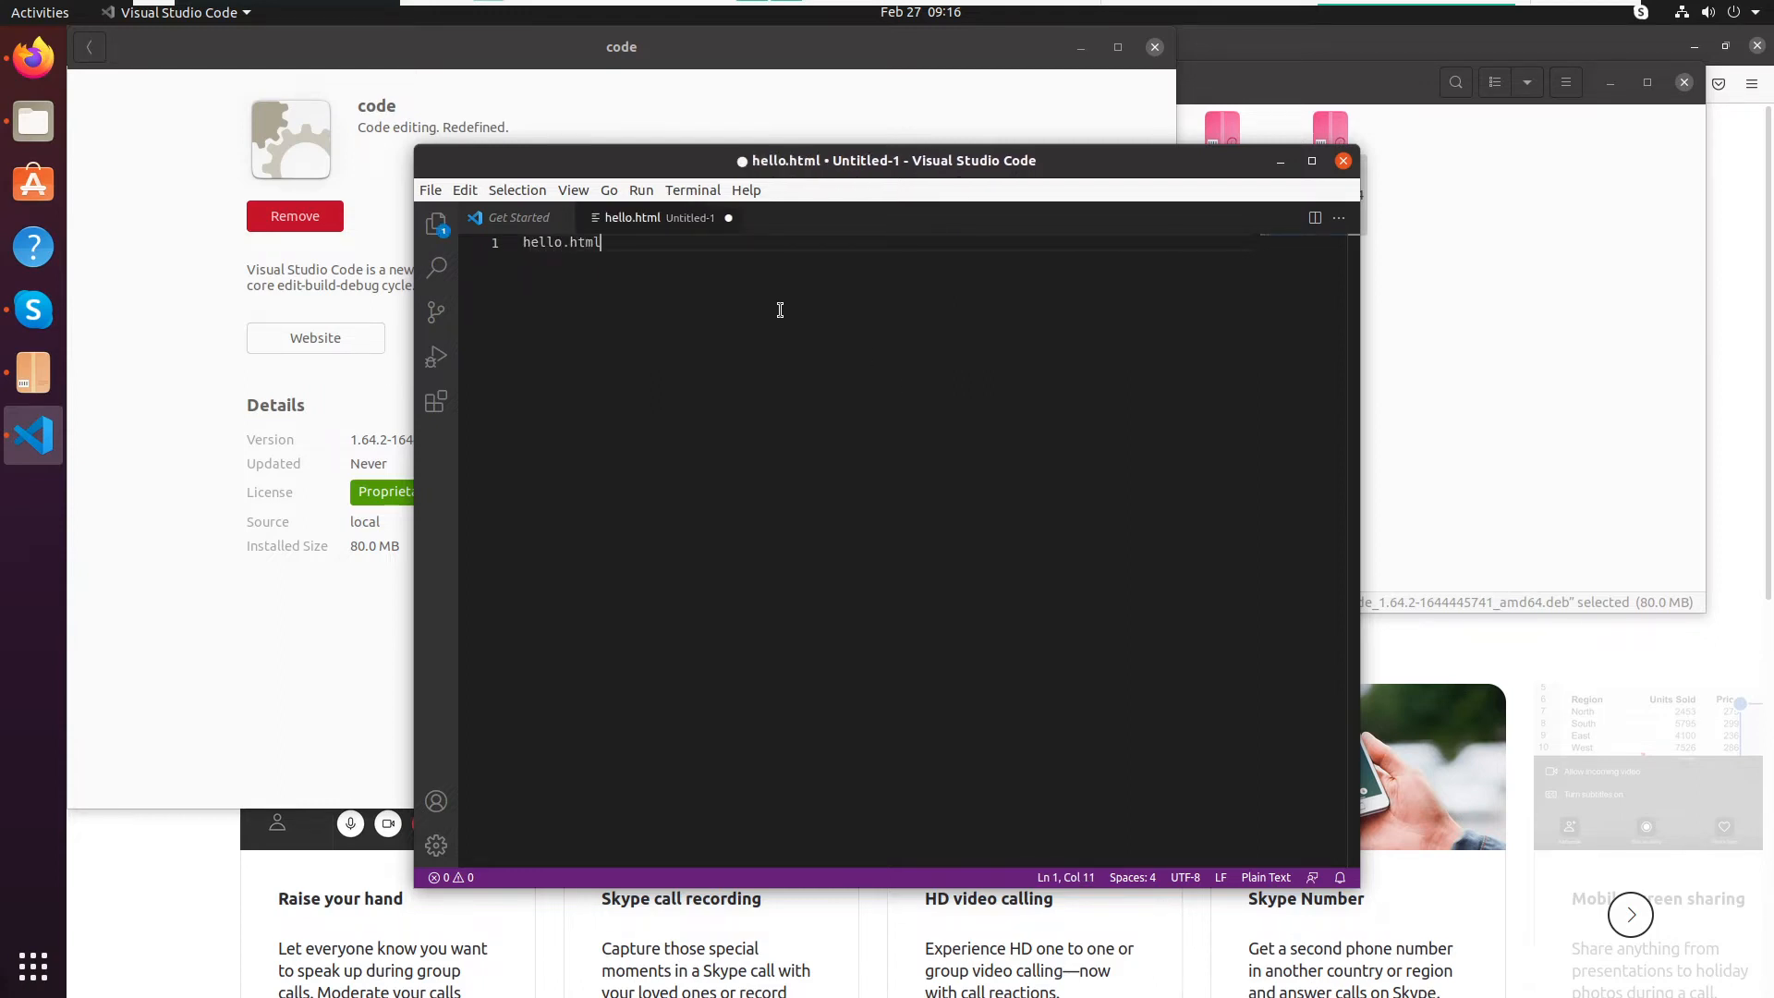
- Save the untitled file as hello.html in the Documents folder
key(ctrl+s)
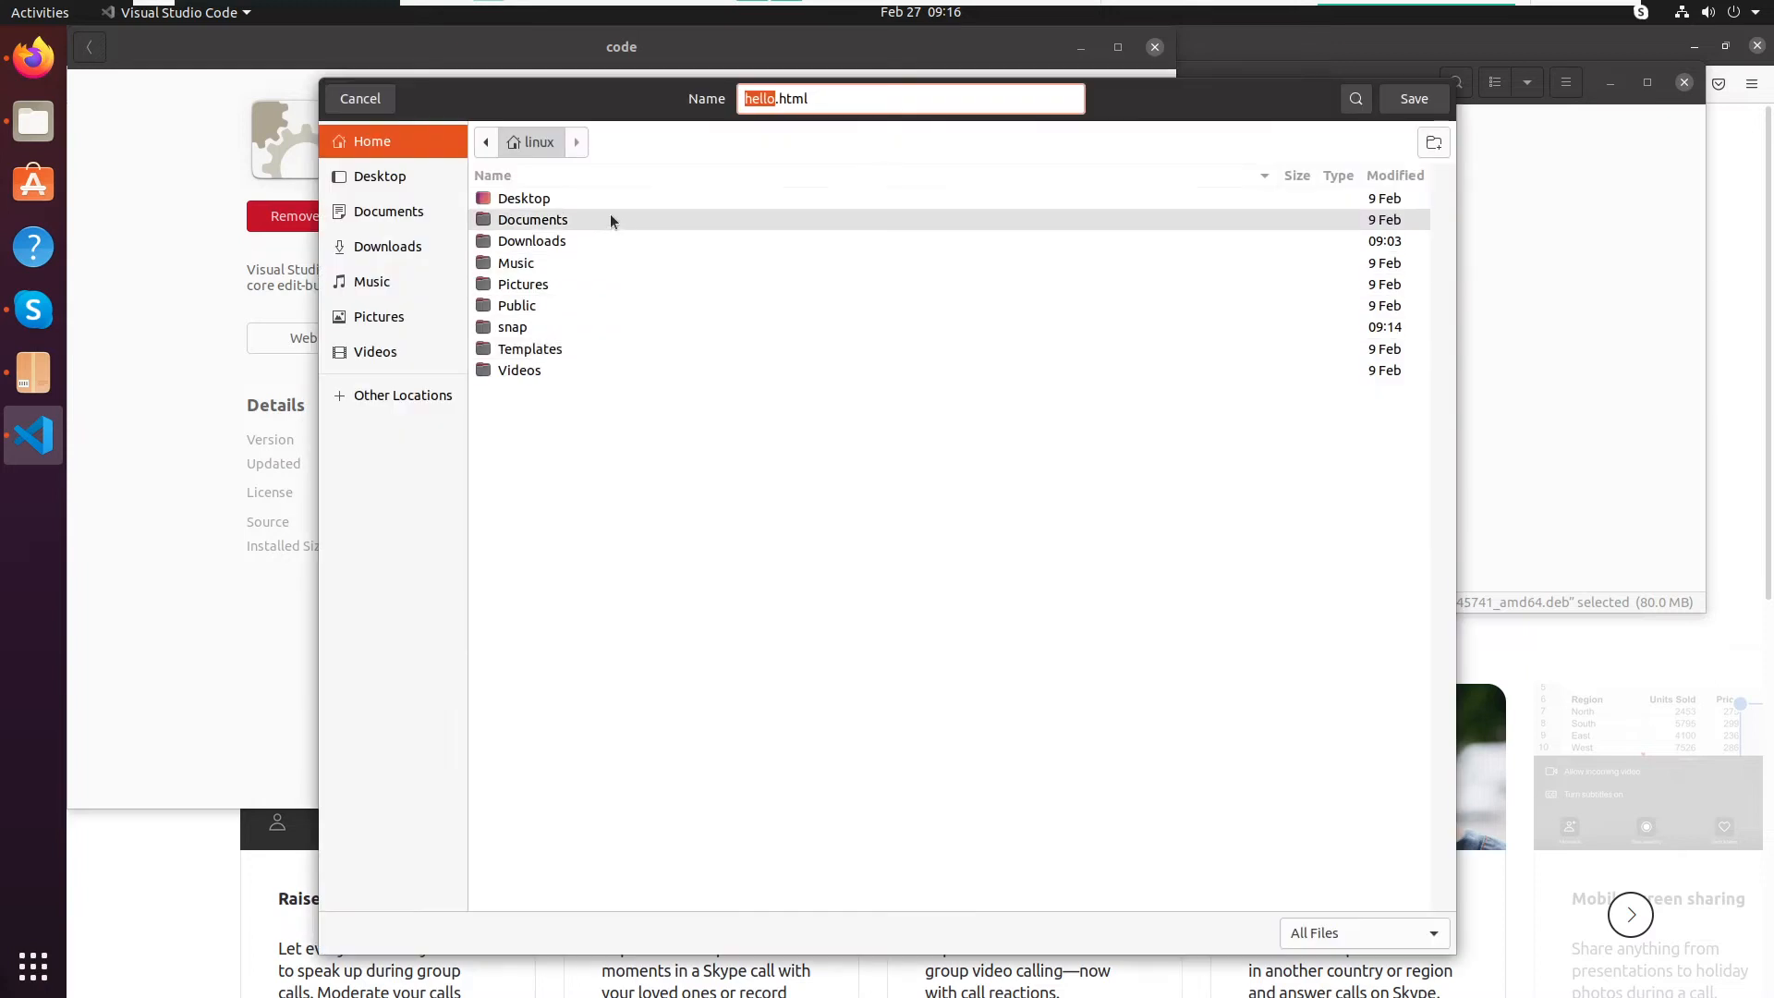
double_click(577, 218)
click(1414, 98)
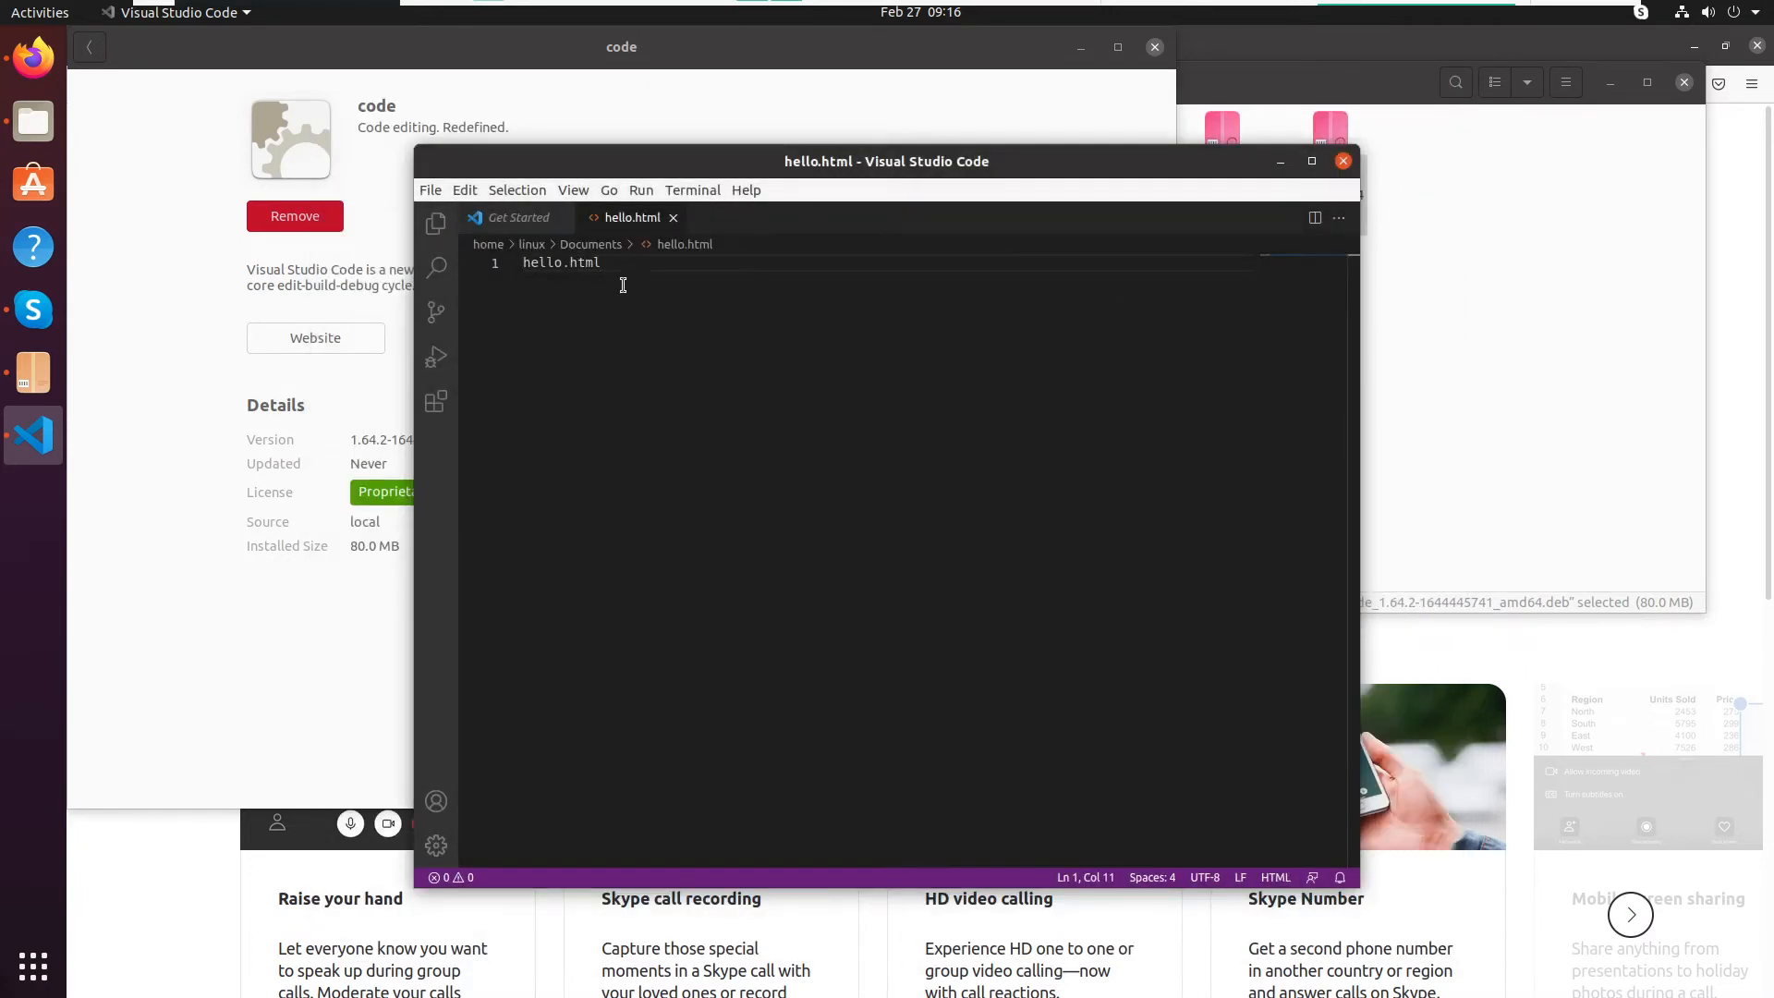
- Open hello.html from the Documents folder in Files to view it in Firefox, and close its browser tab
click(33, 121)
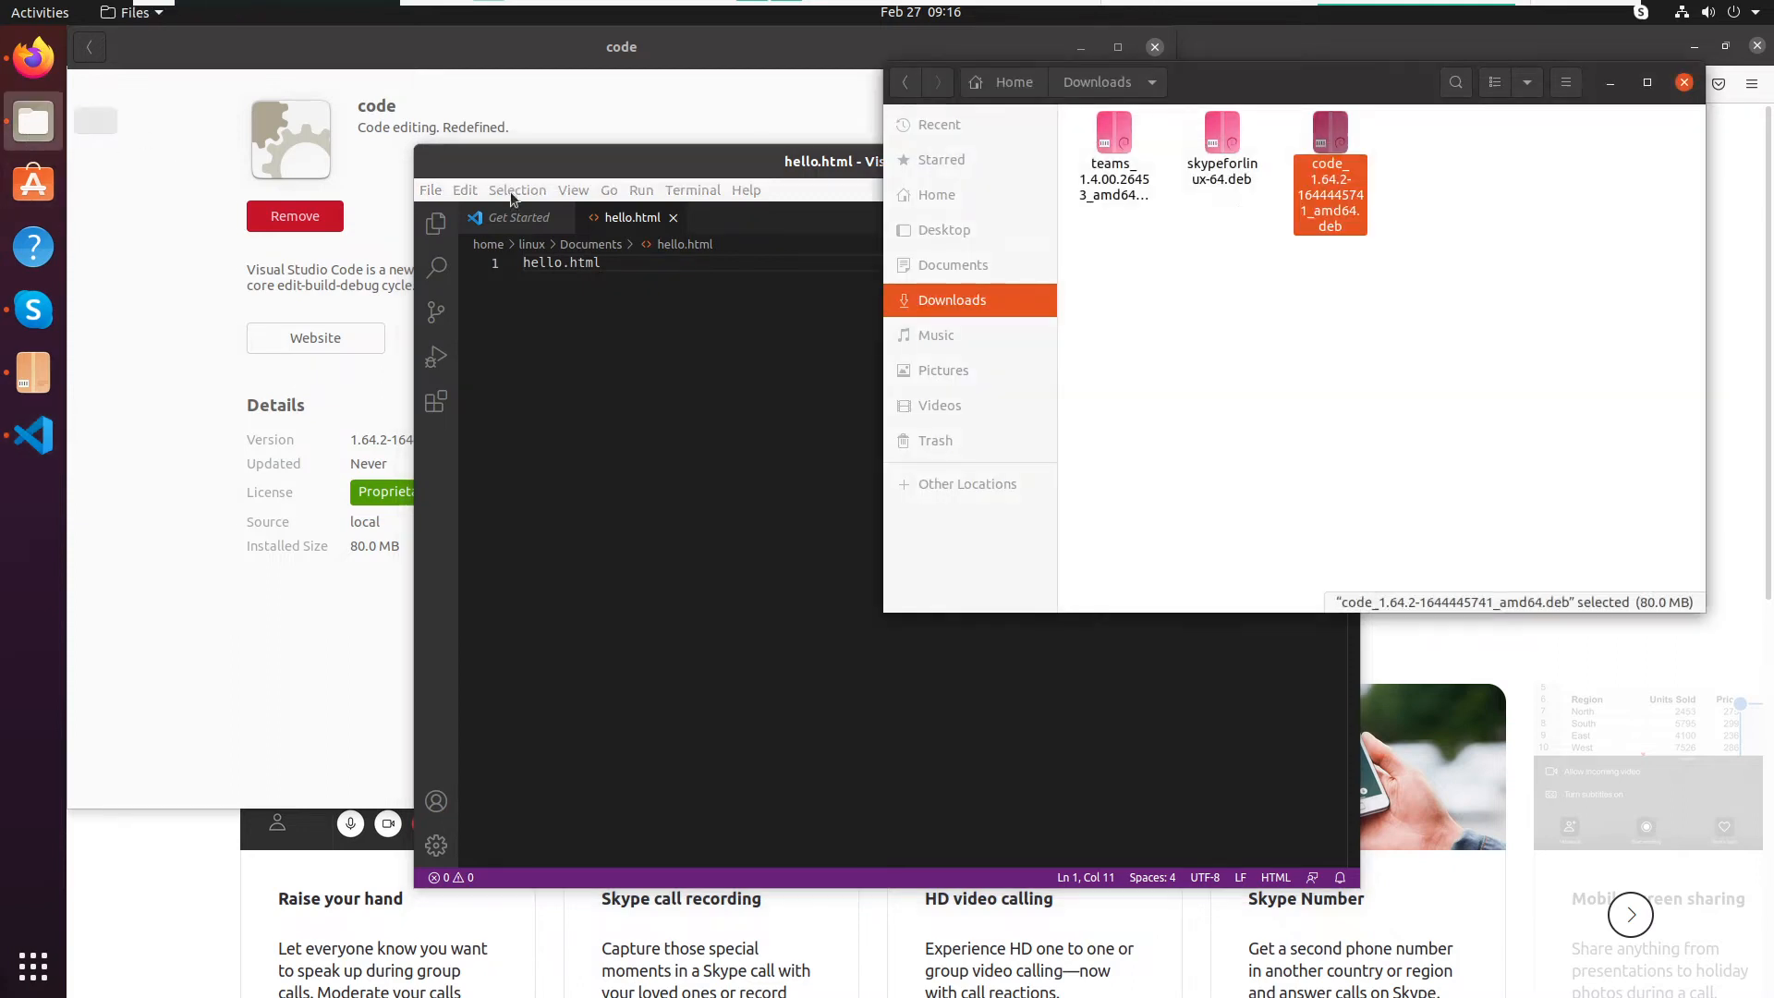
click(953, 265)
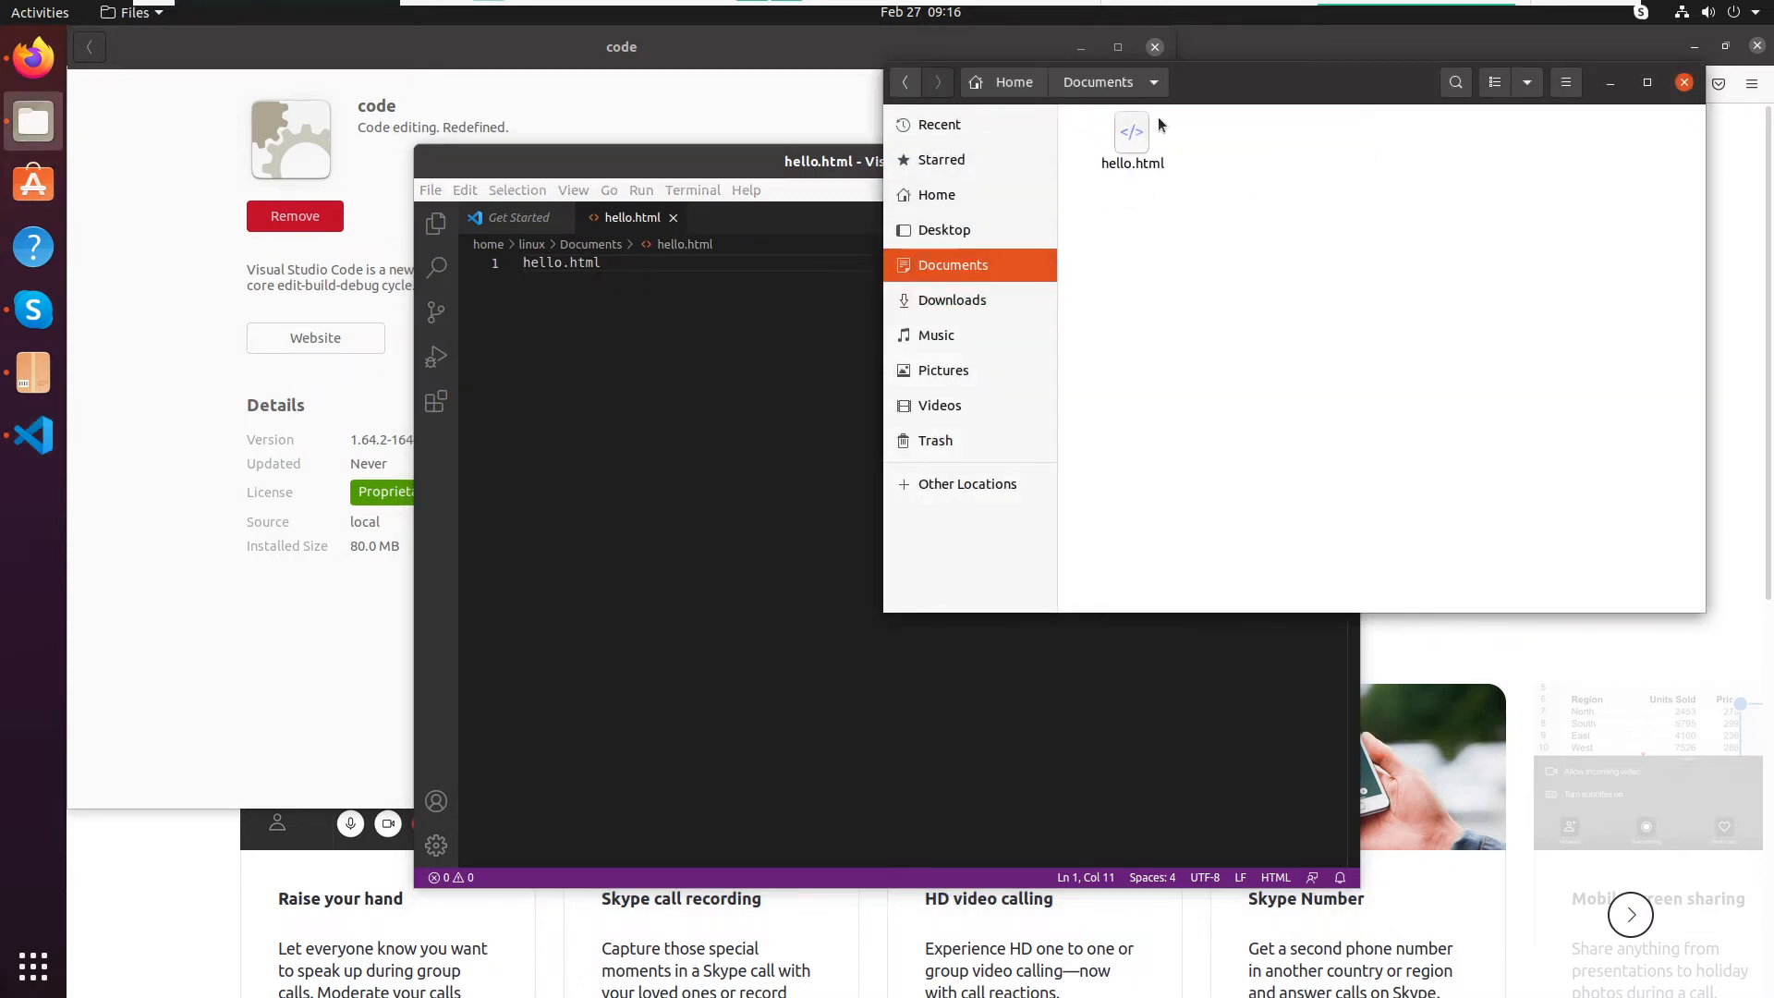
click(1133, 134)
double_click(1132, 134)
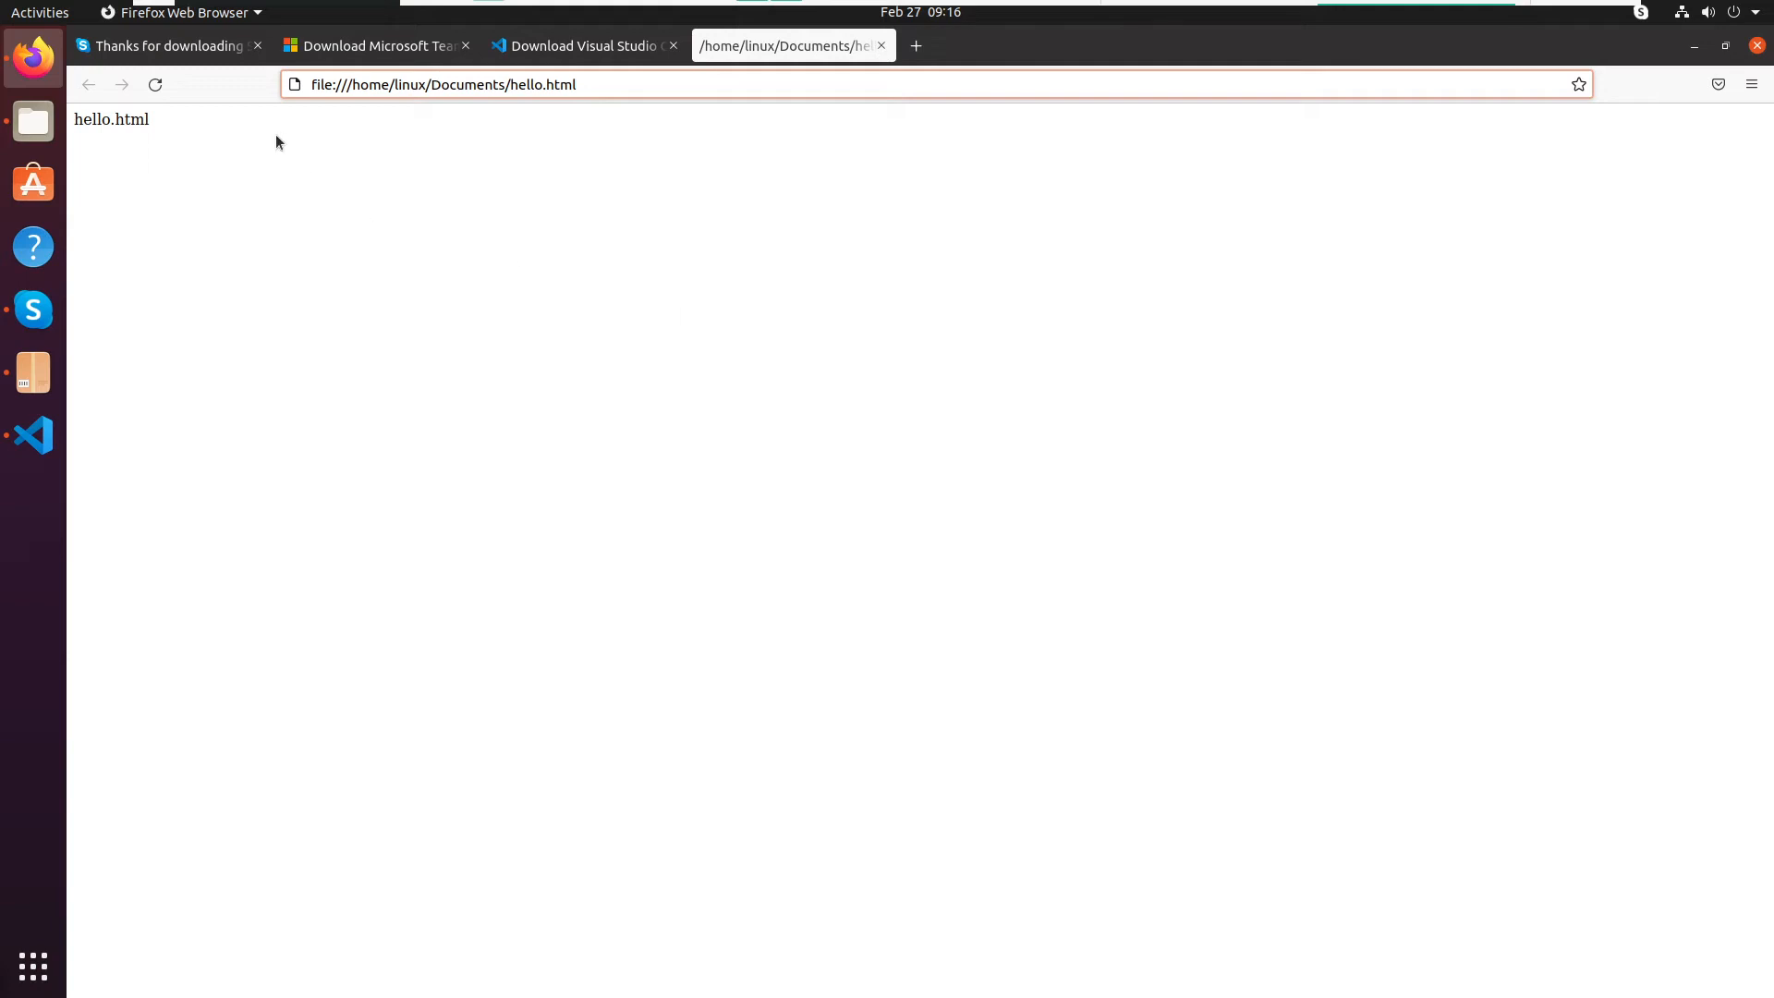
click(883, 47)
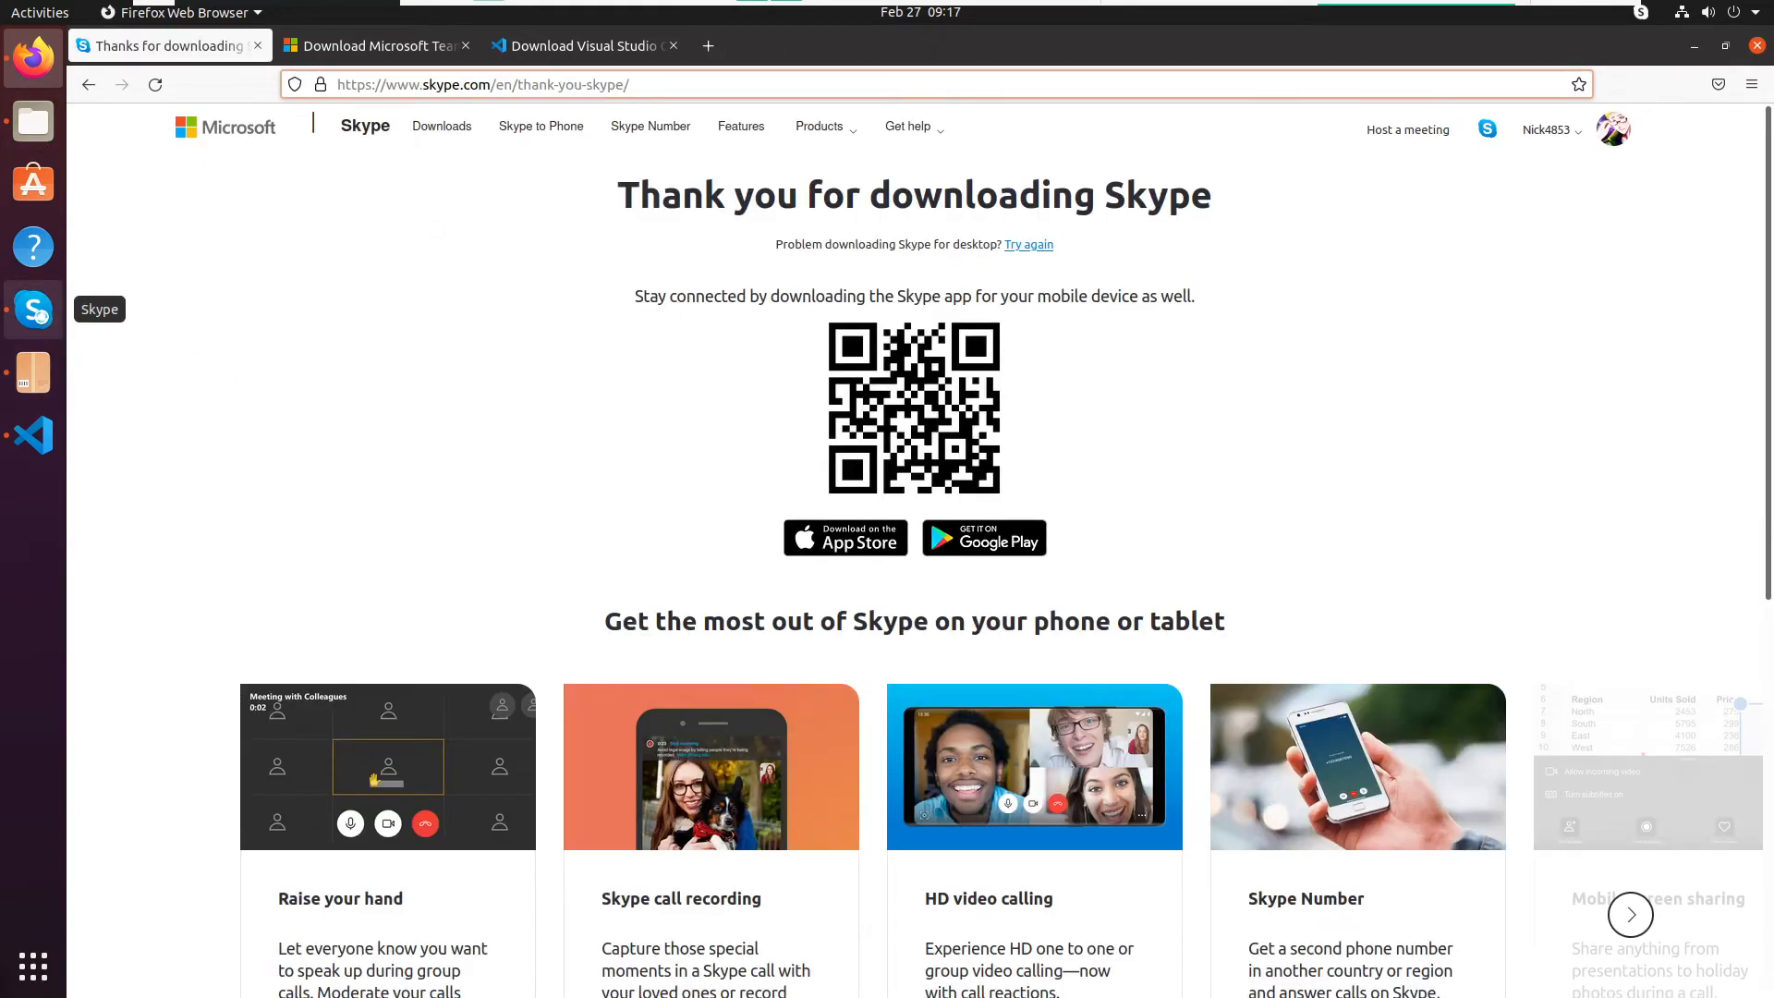
- Bring up Skype, start signing in, and submit the Microsoft account e-mail address
click(33, 309)
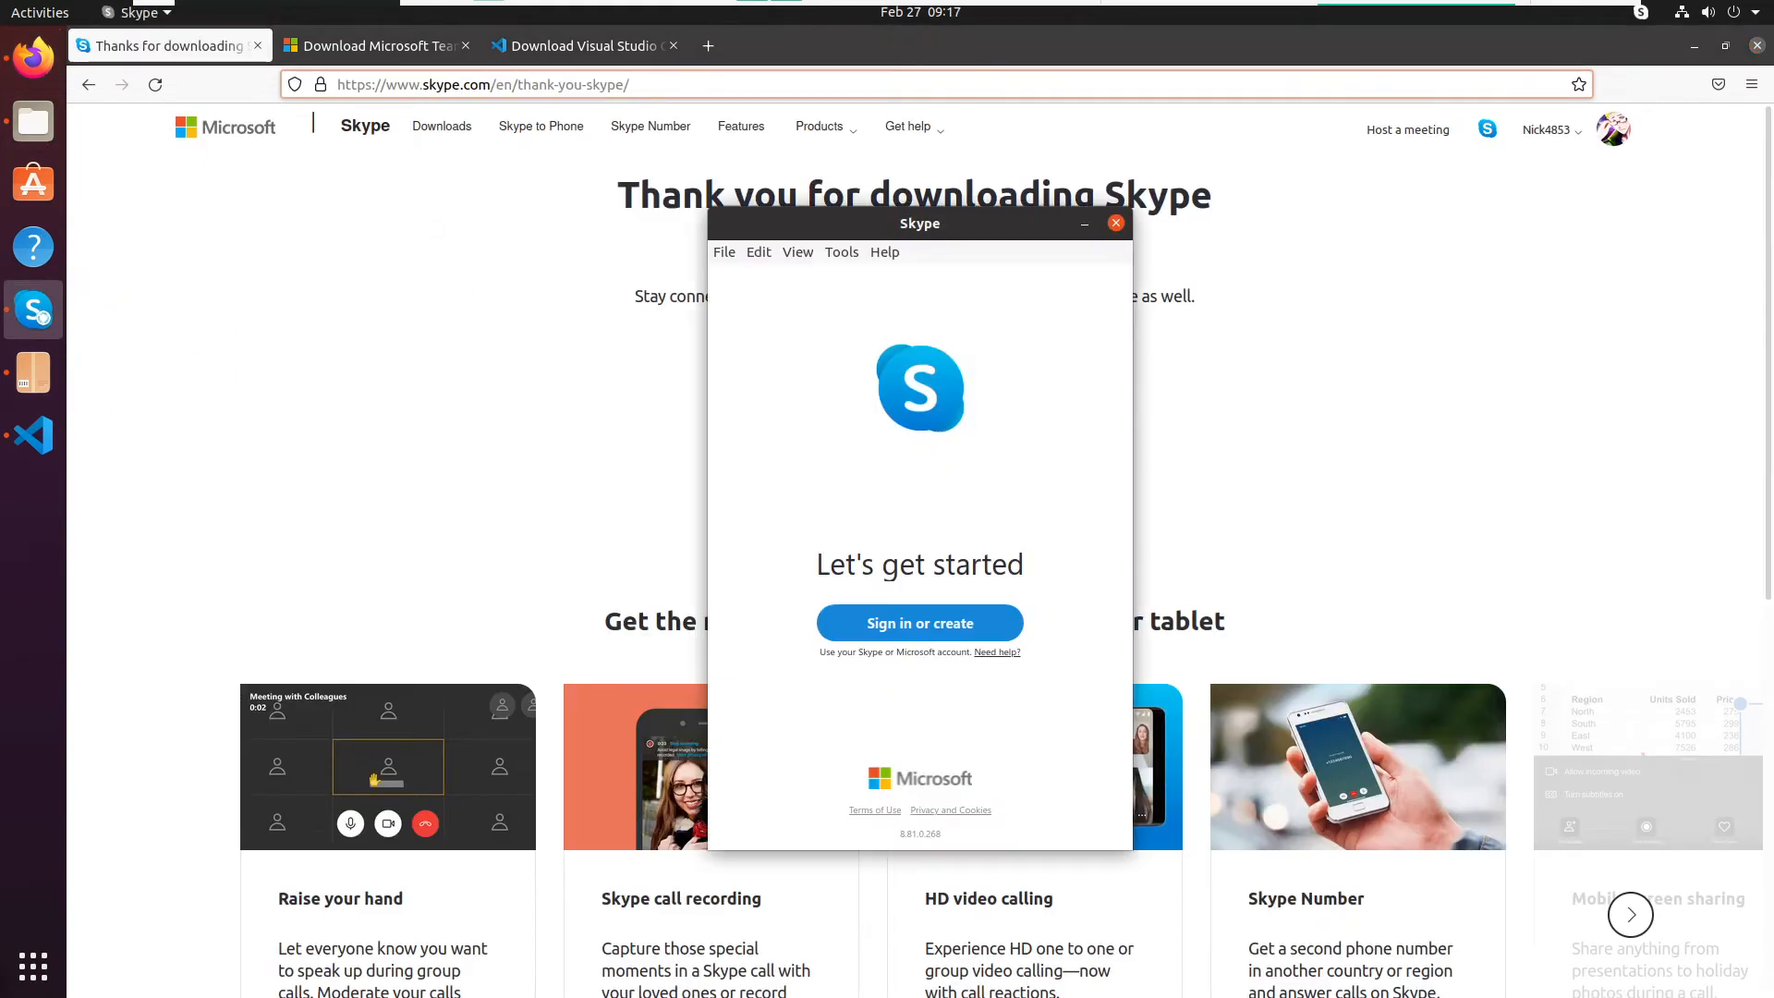
click(945, 622)
click(829, 472)
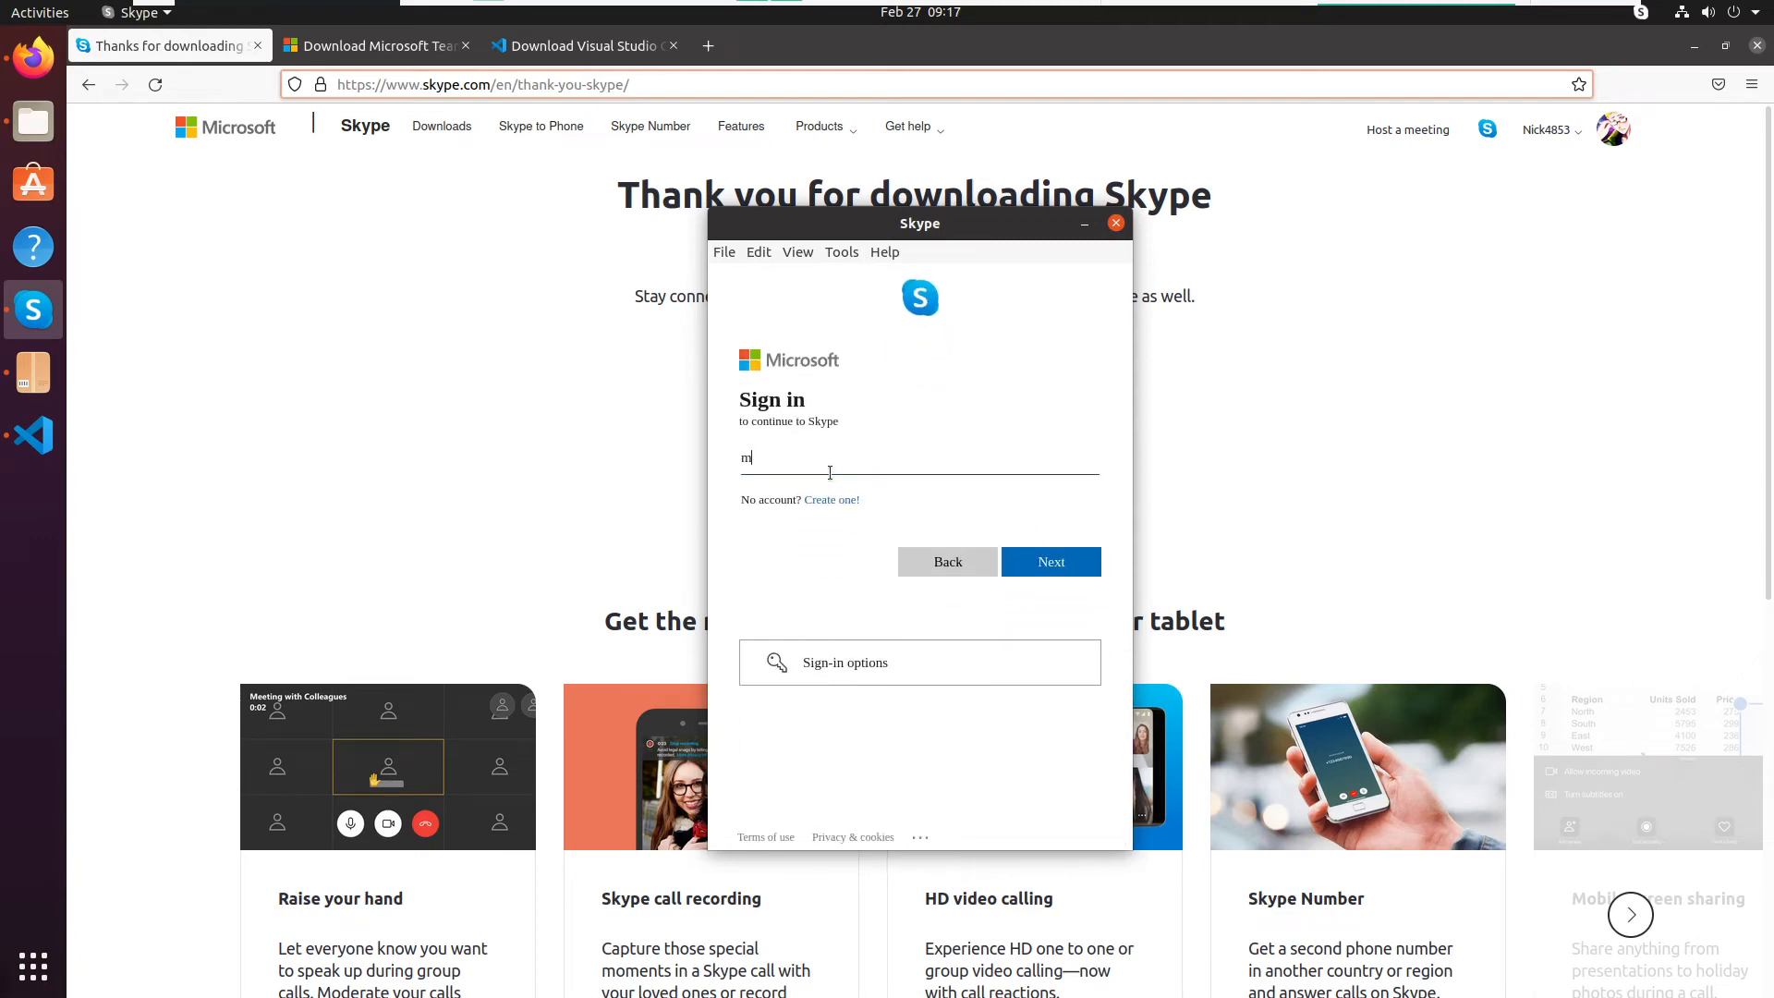
key(Return)
- Enter the Microsoft account password and sign in to Skype
text(p)
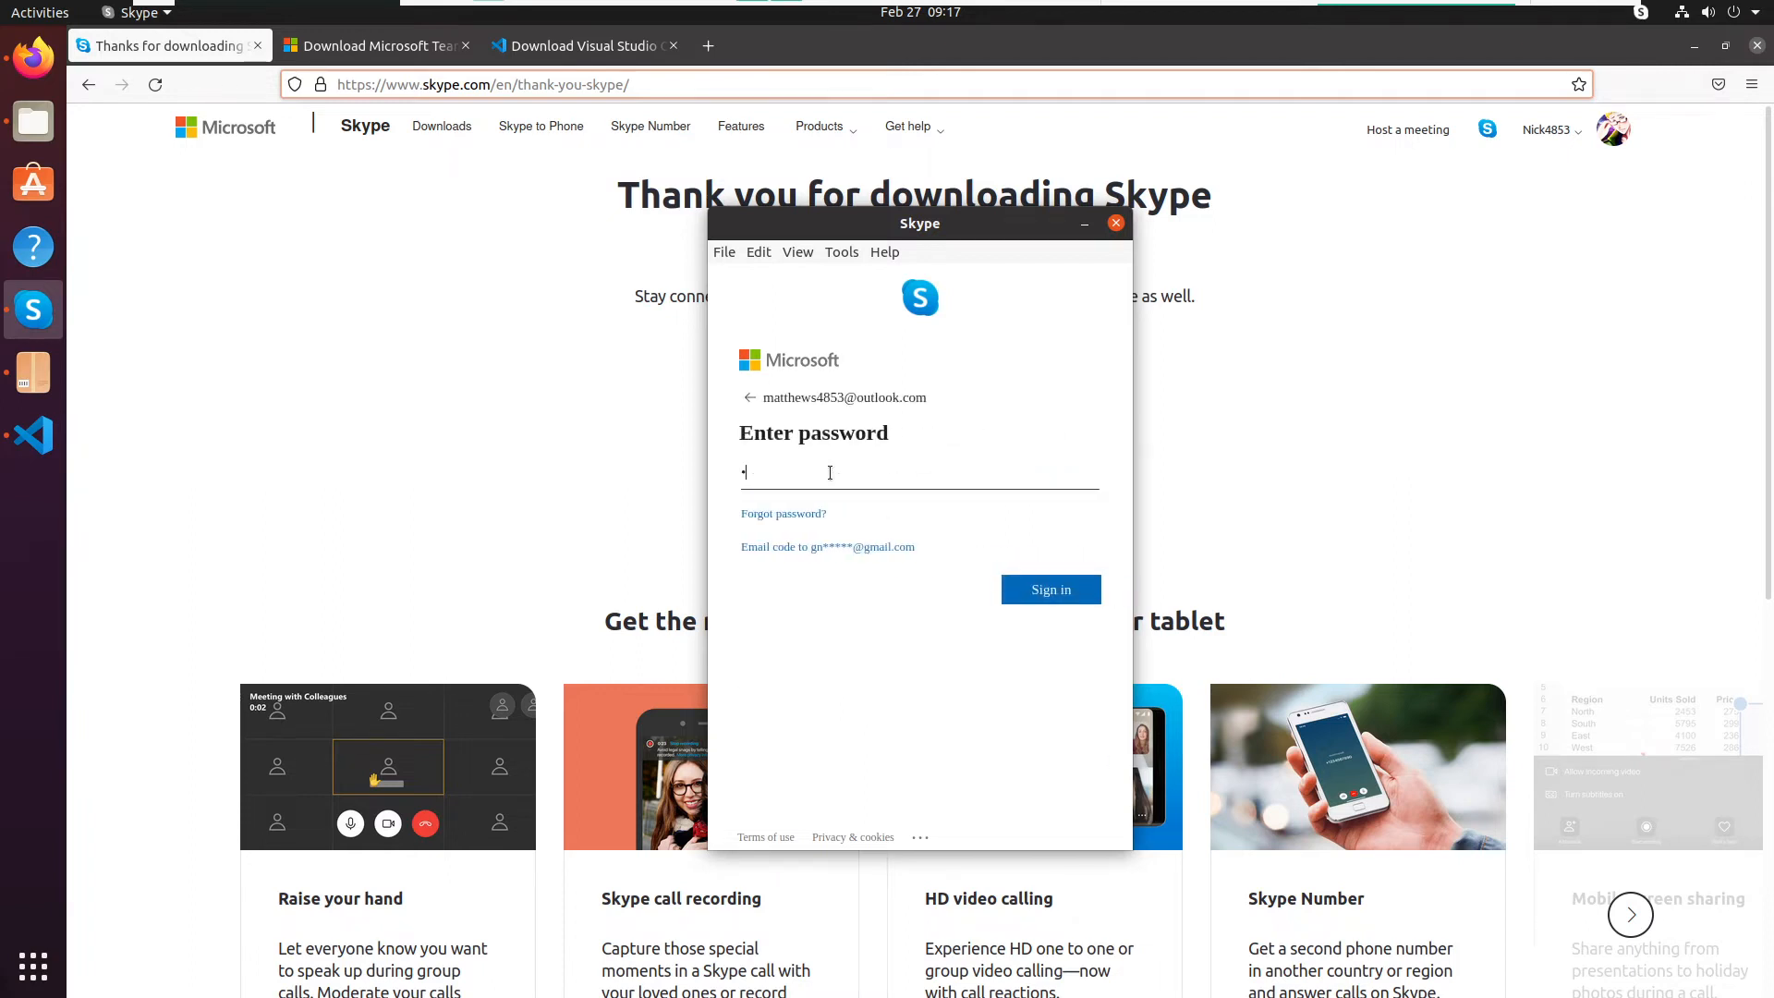
text(•••••••••••••••)
key(Return)
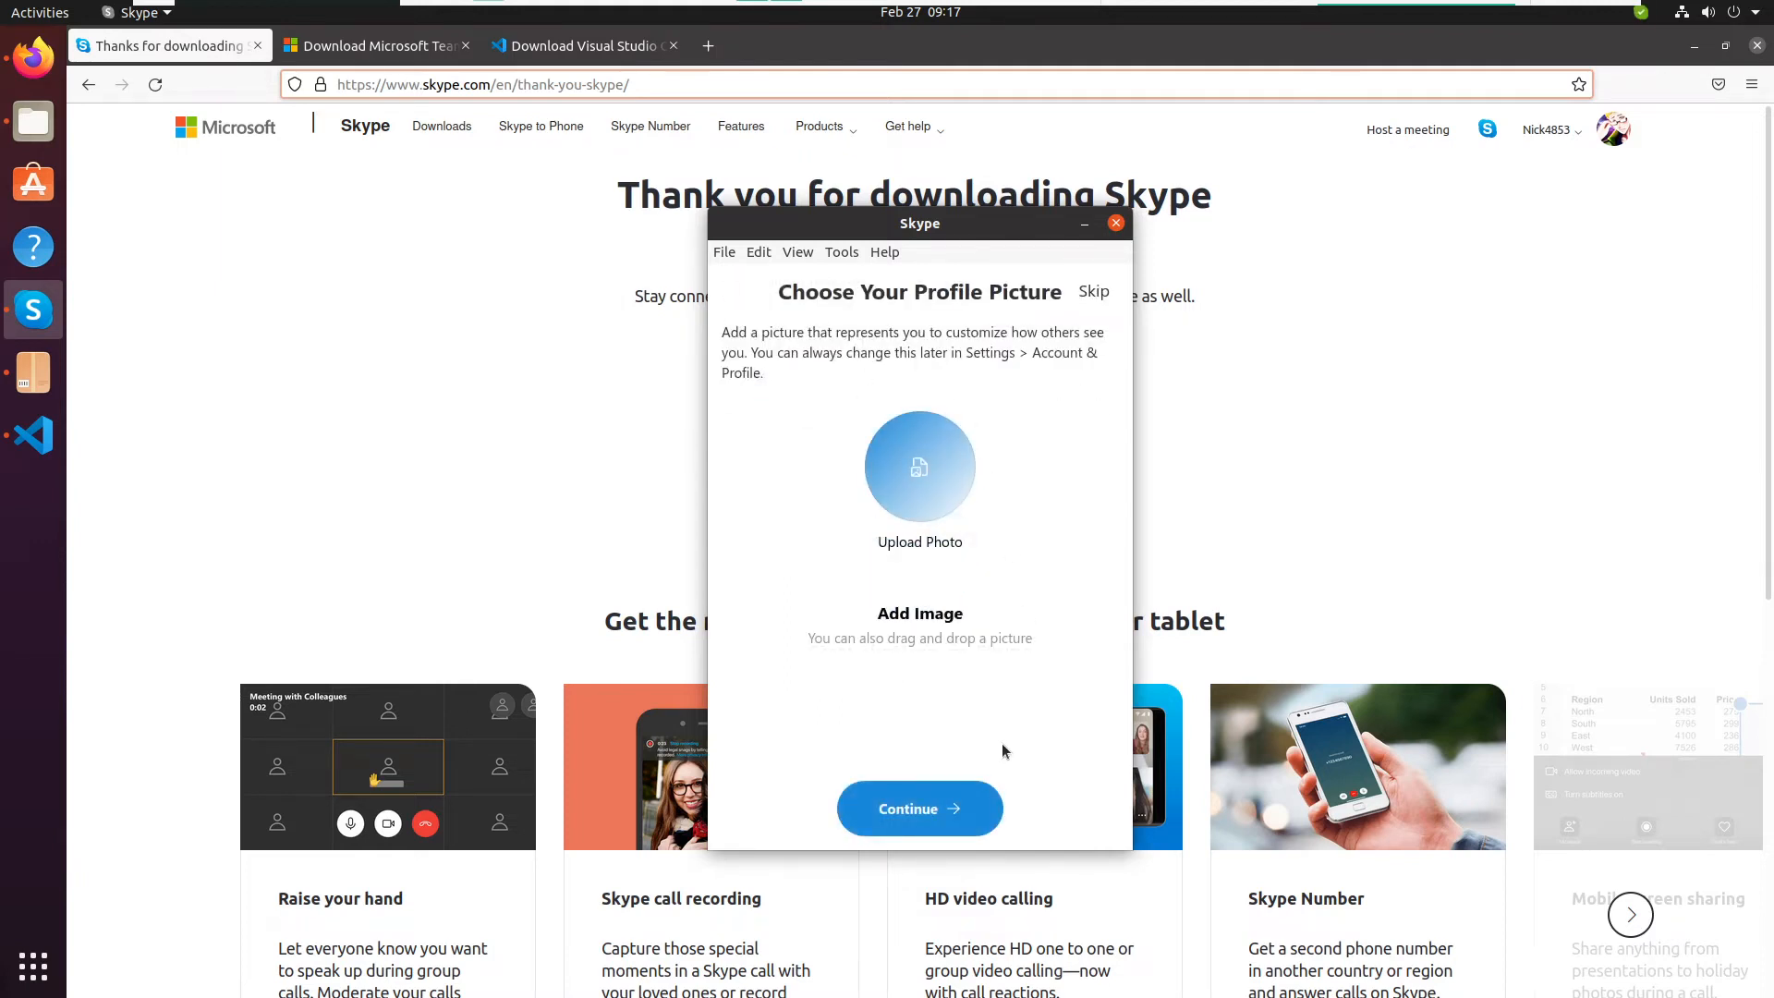
click(942, 800)
click(1060, 800)
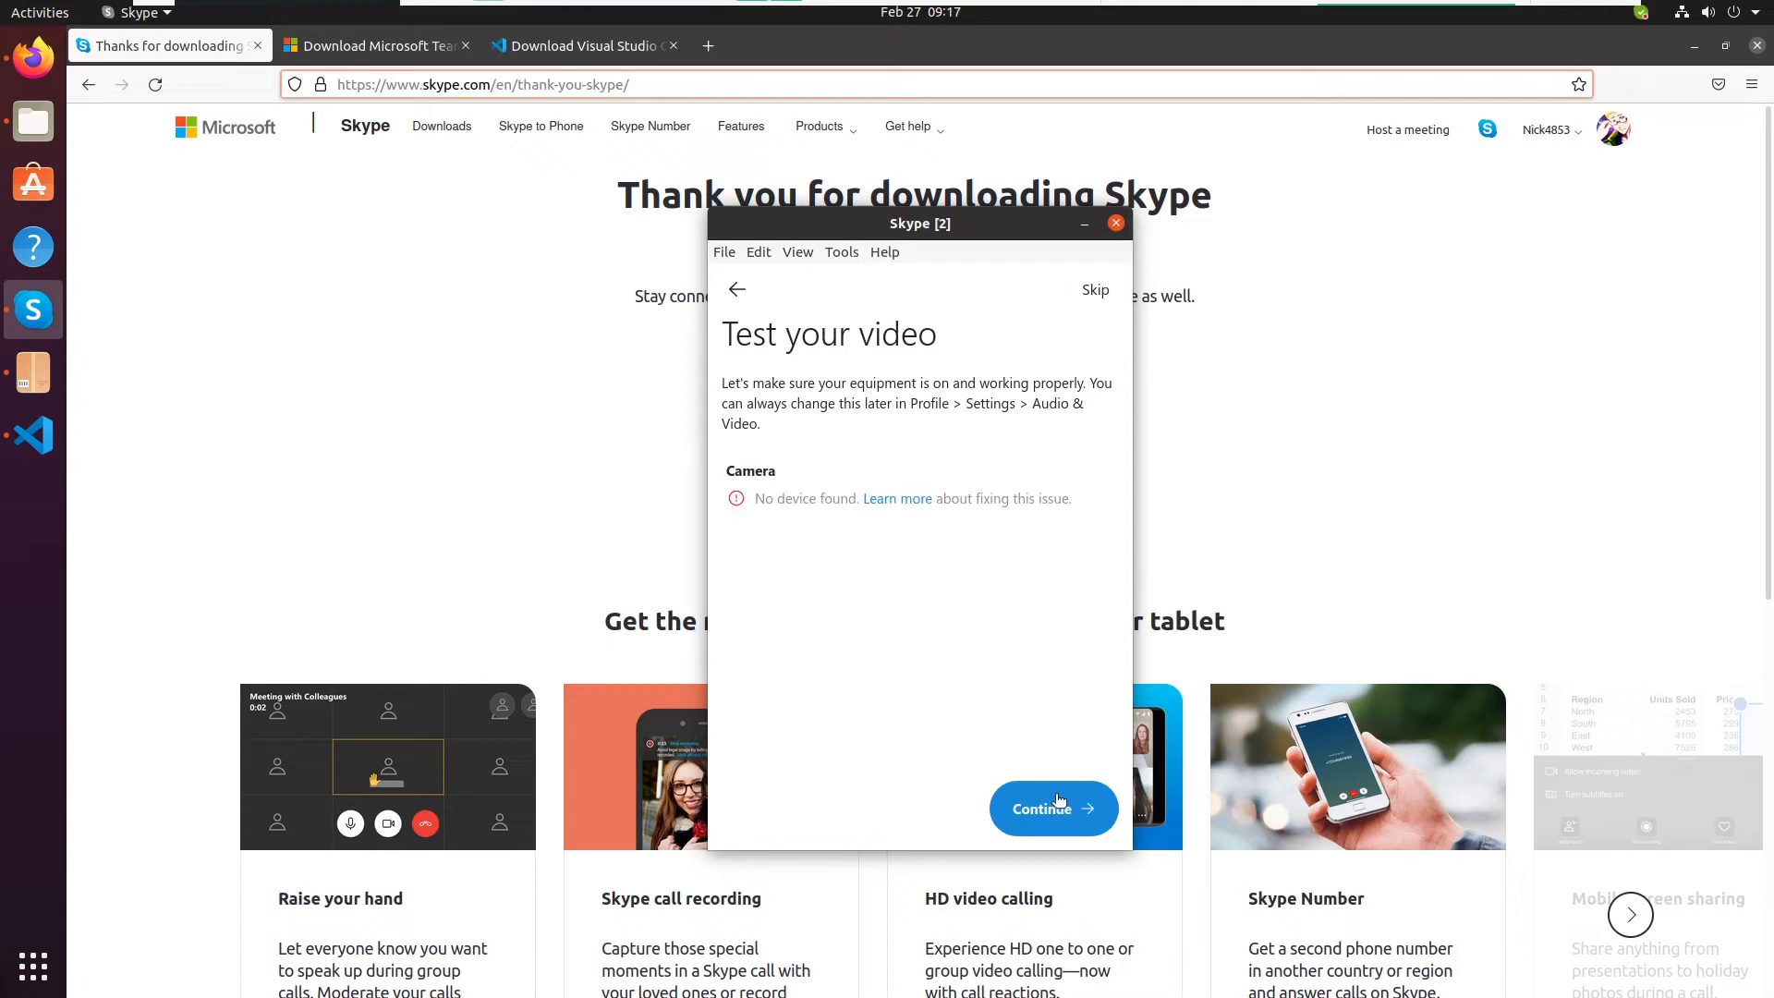
click(1049, 800)
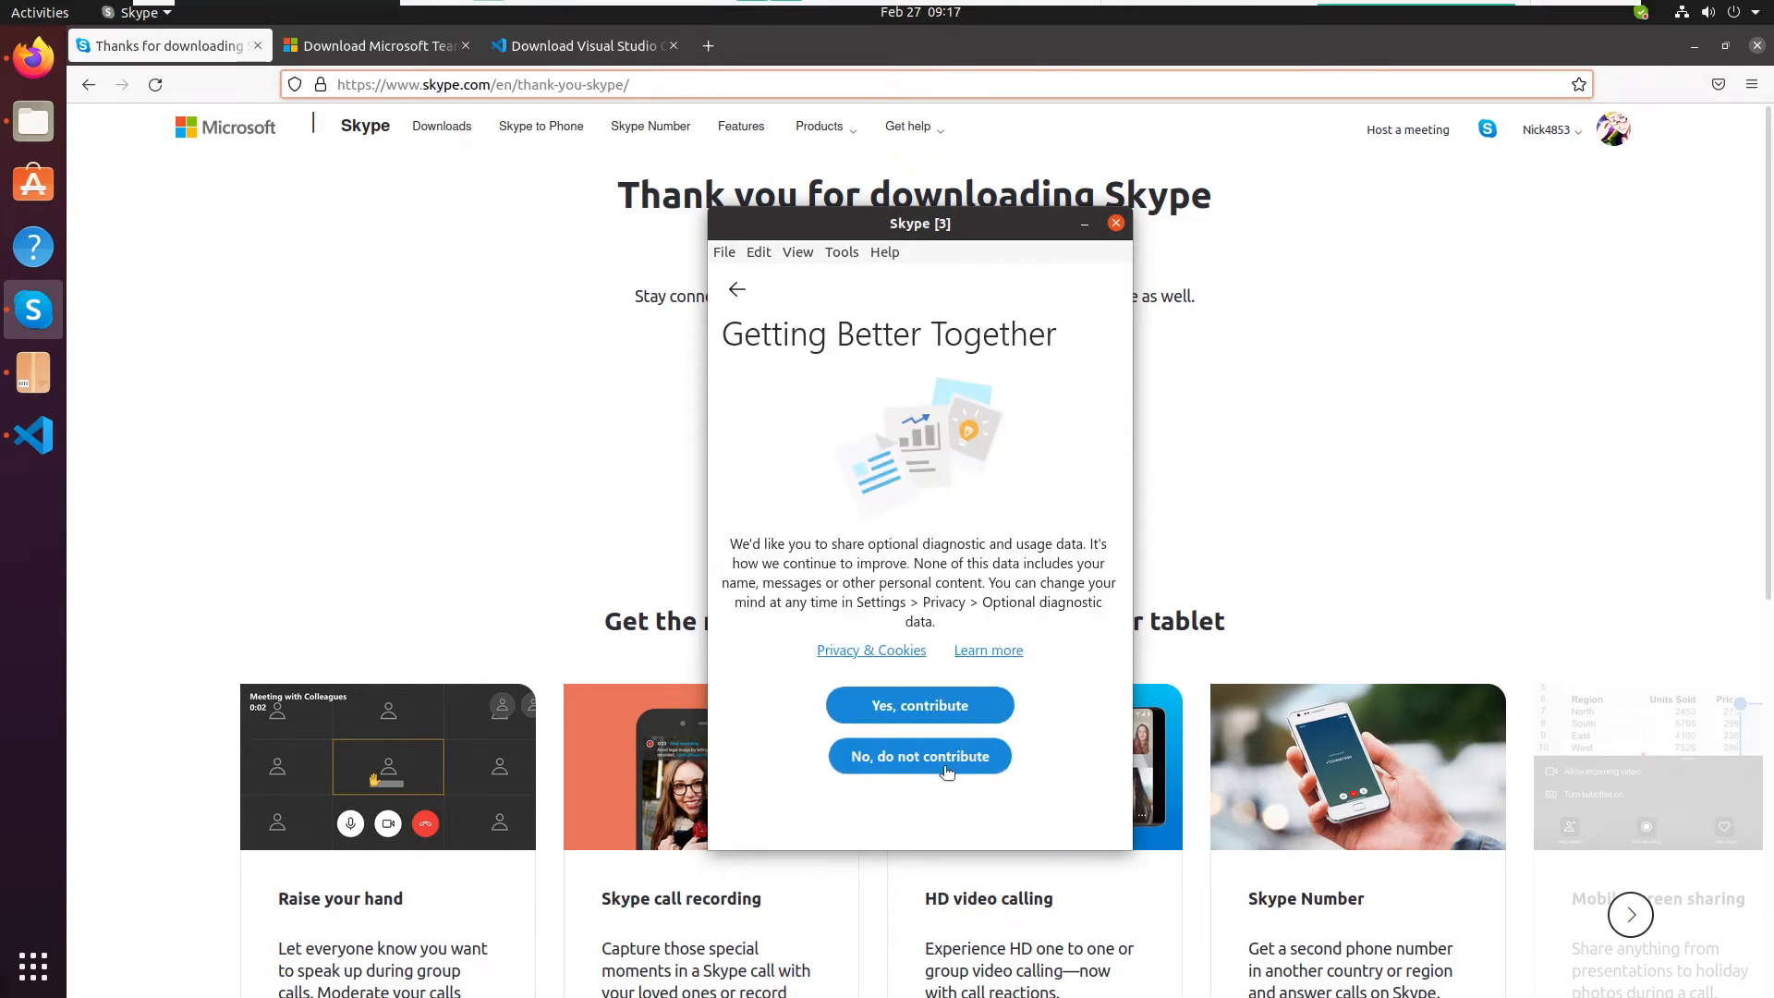
click(947, 772)
click(1377, 171)
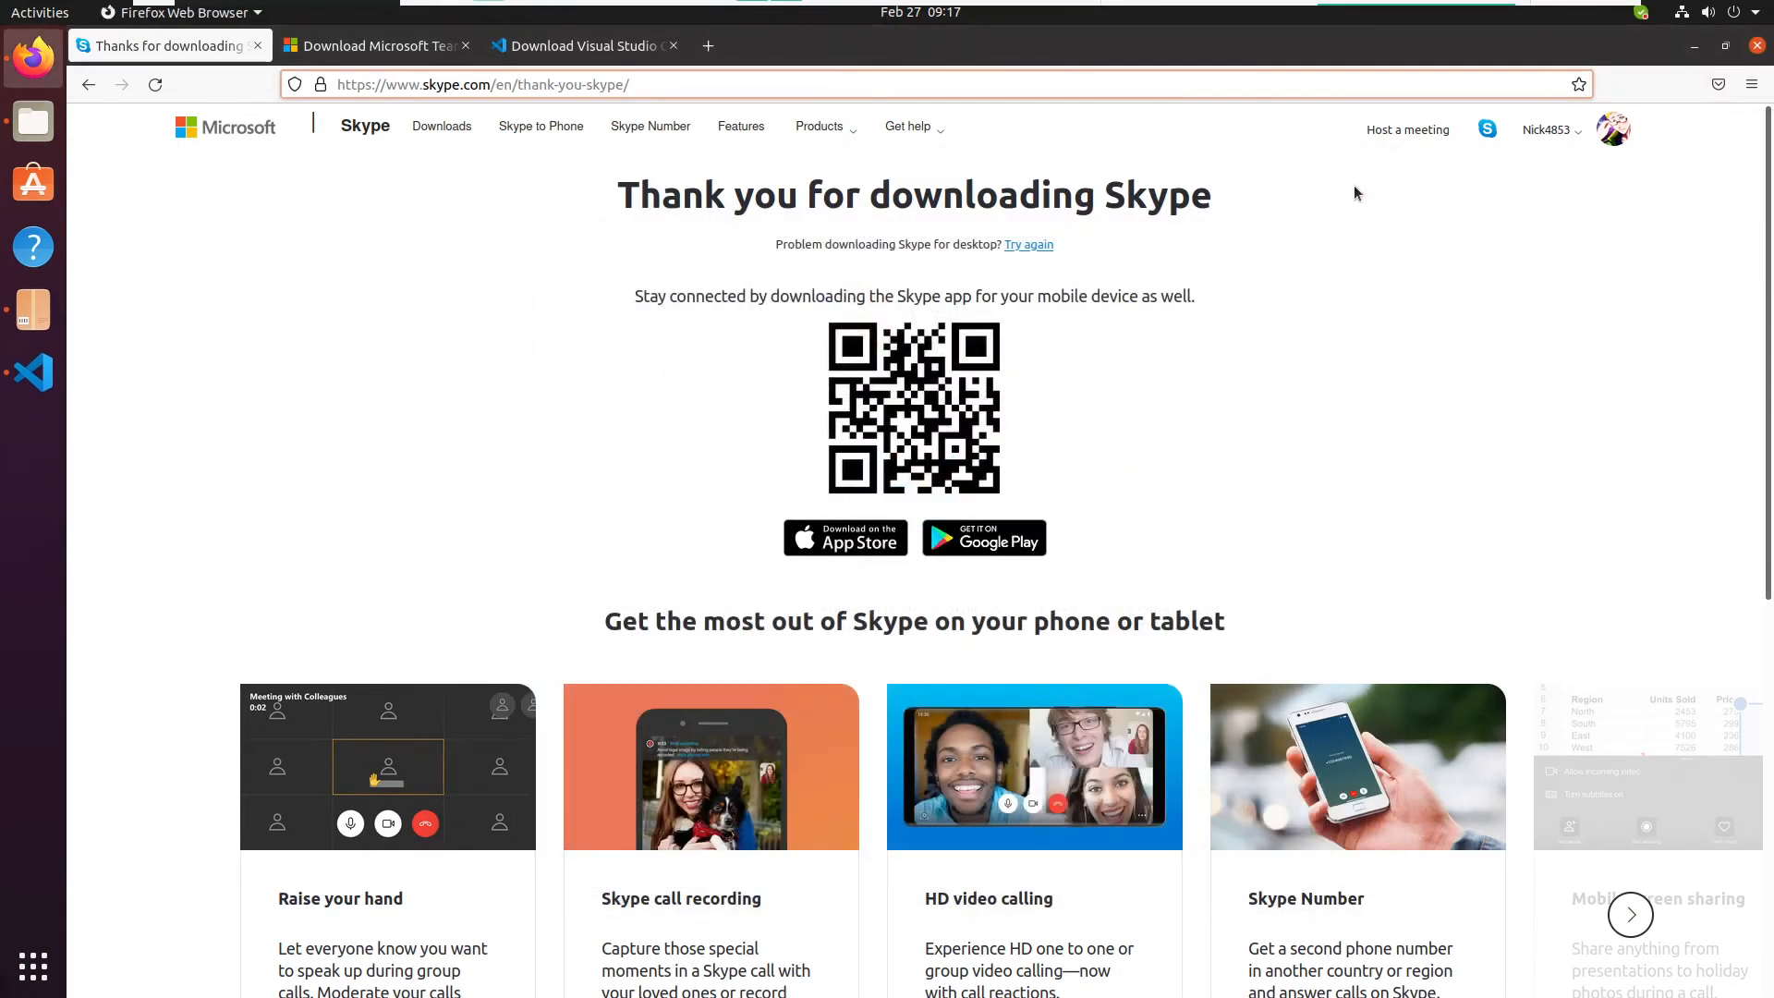
click(42, 314)
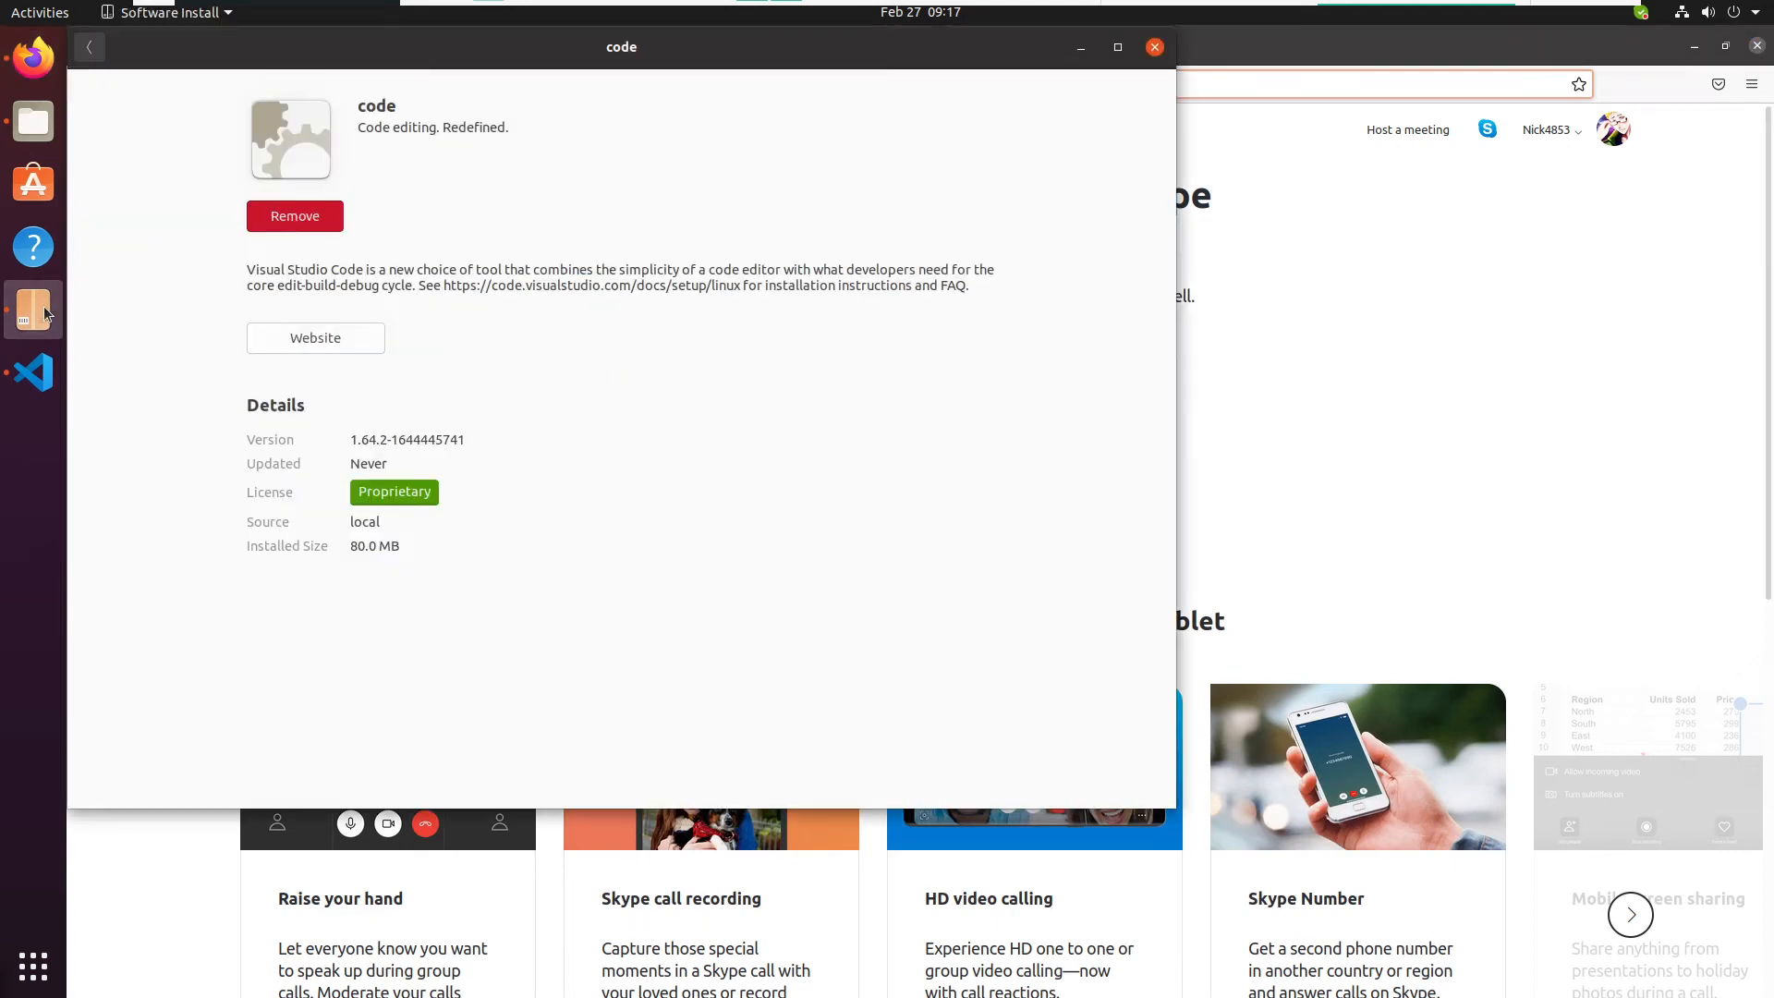
click(33, 372)
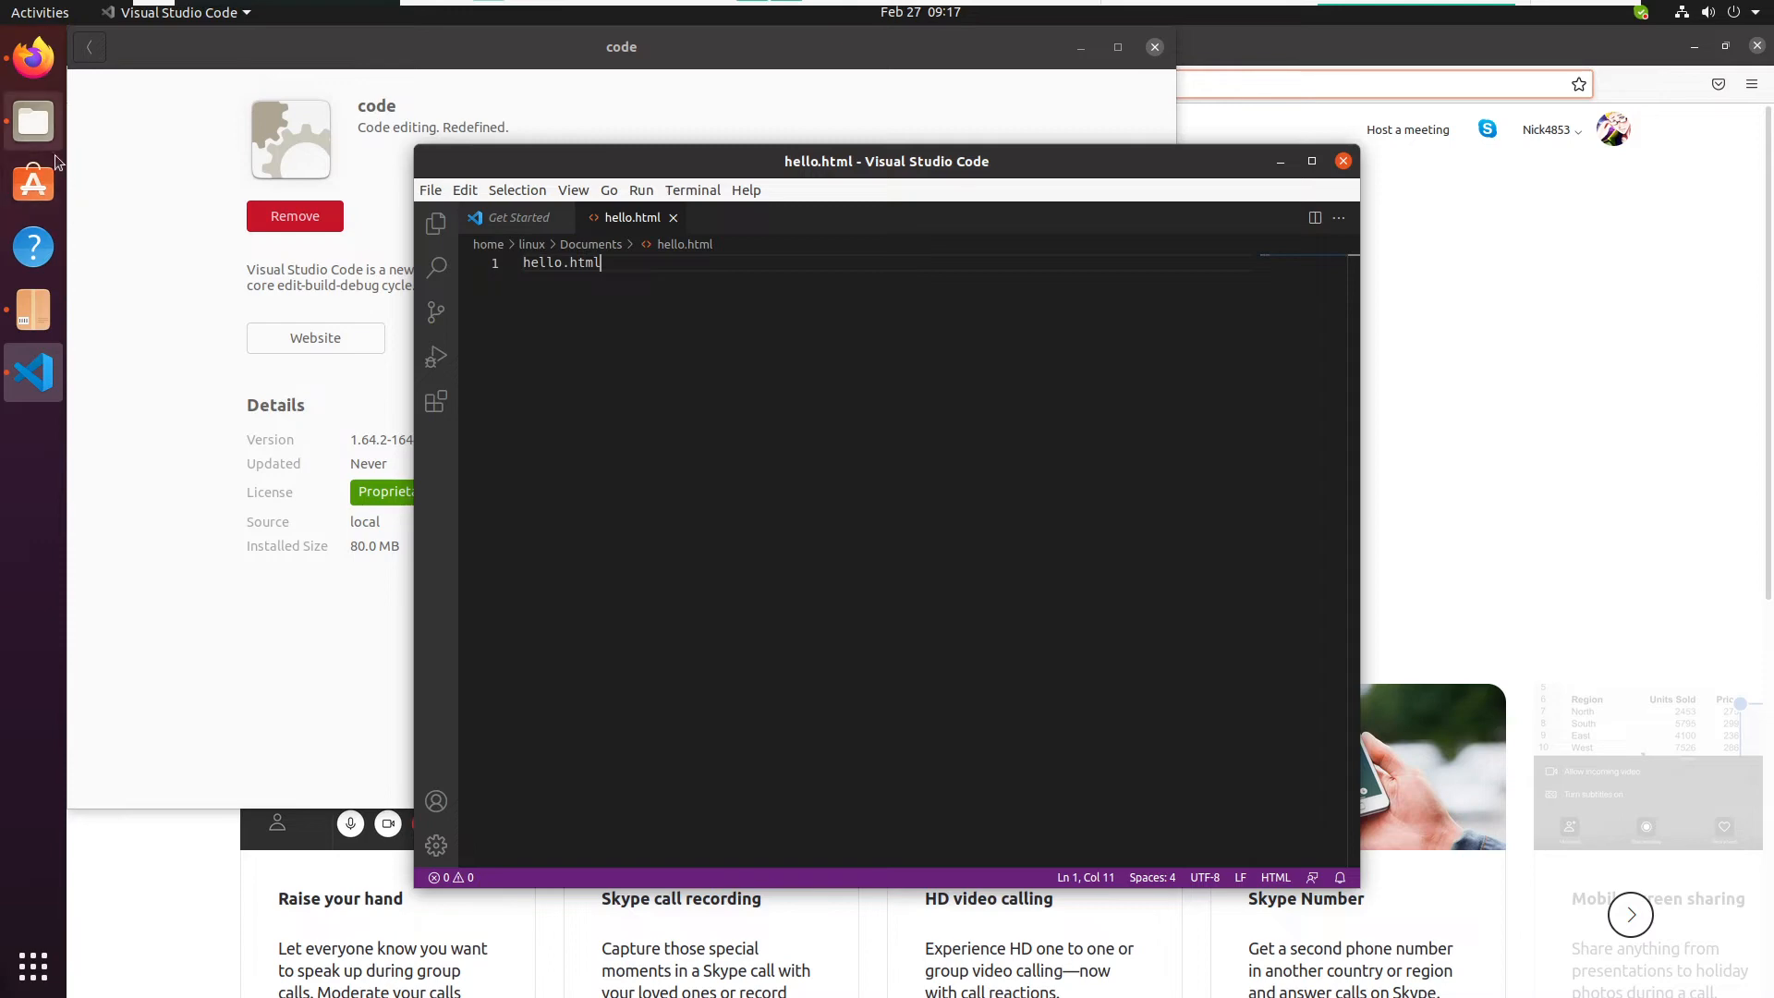
click(34, 121)
click(1195, 421)
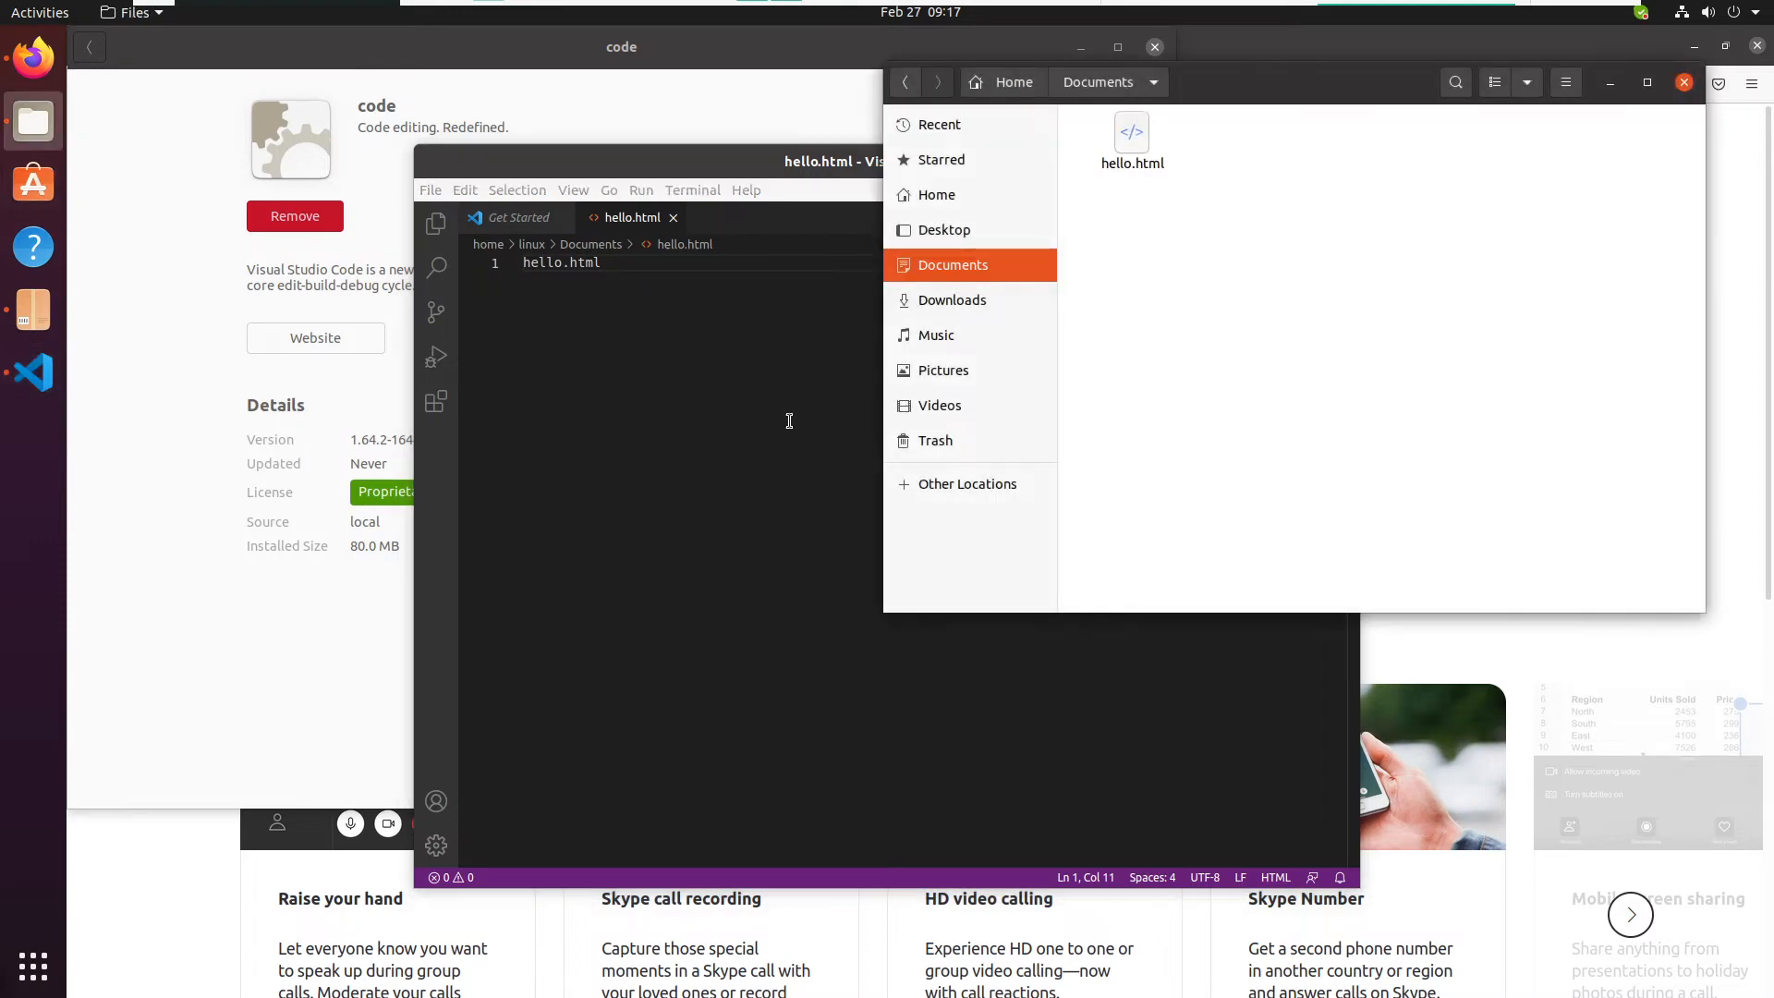
- Launch Microsoft Teams through an application search for "teams" and get started from its welcome screen
key(super)
text(teams)
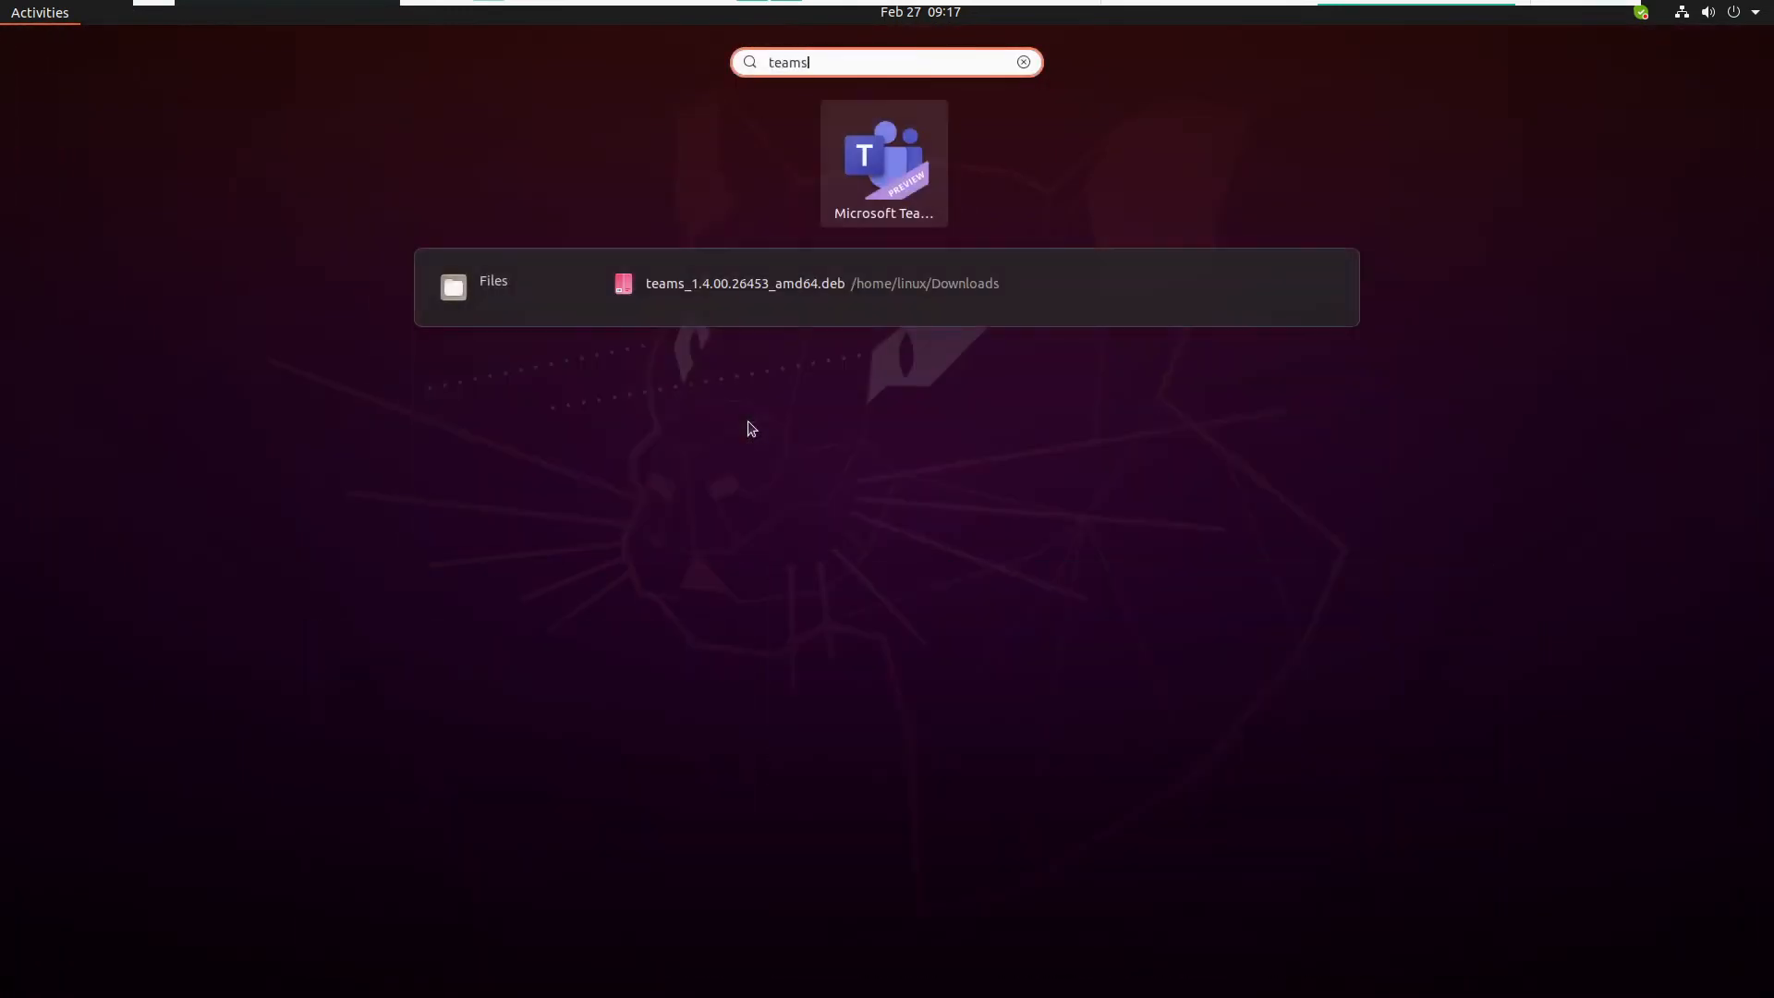
key(super)
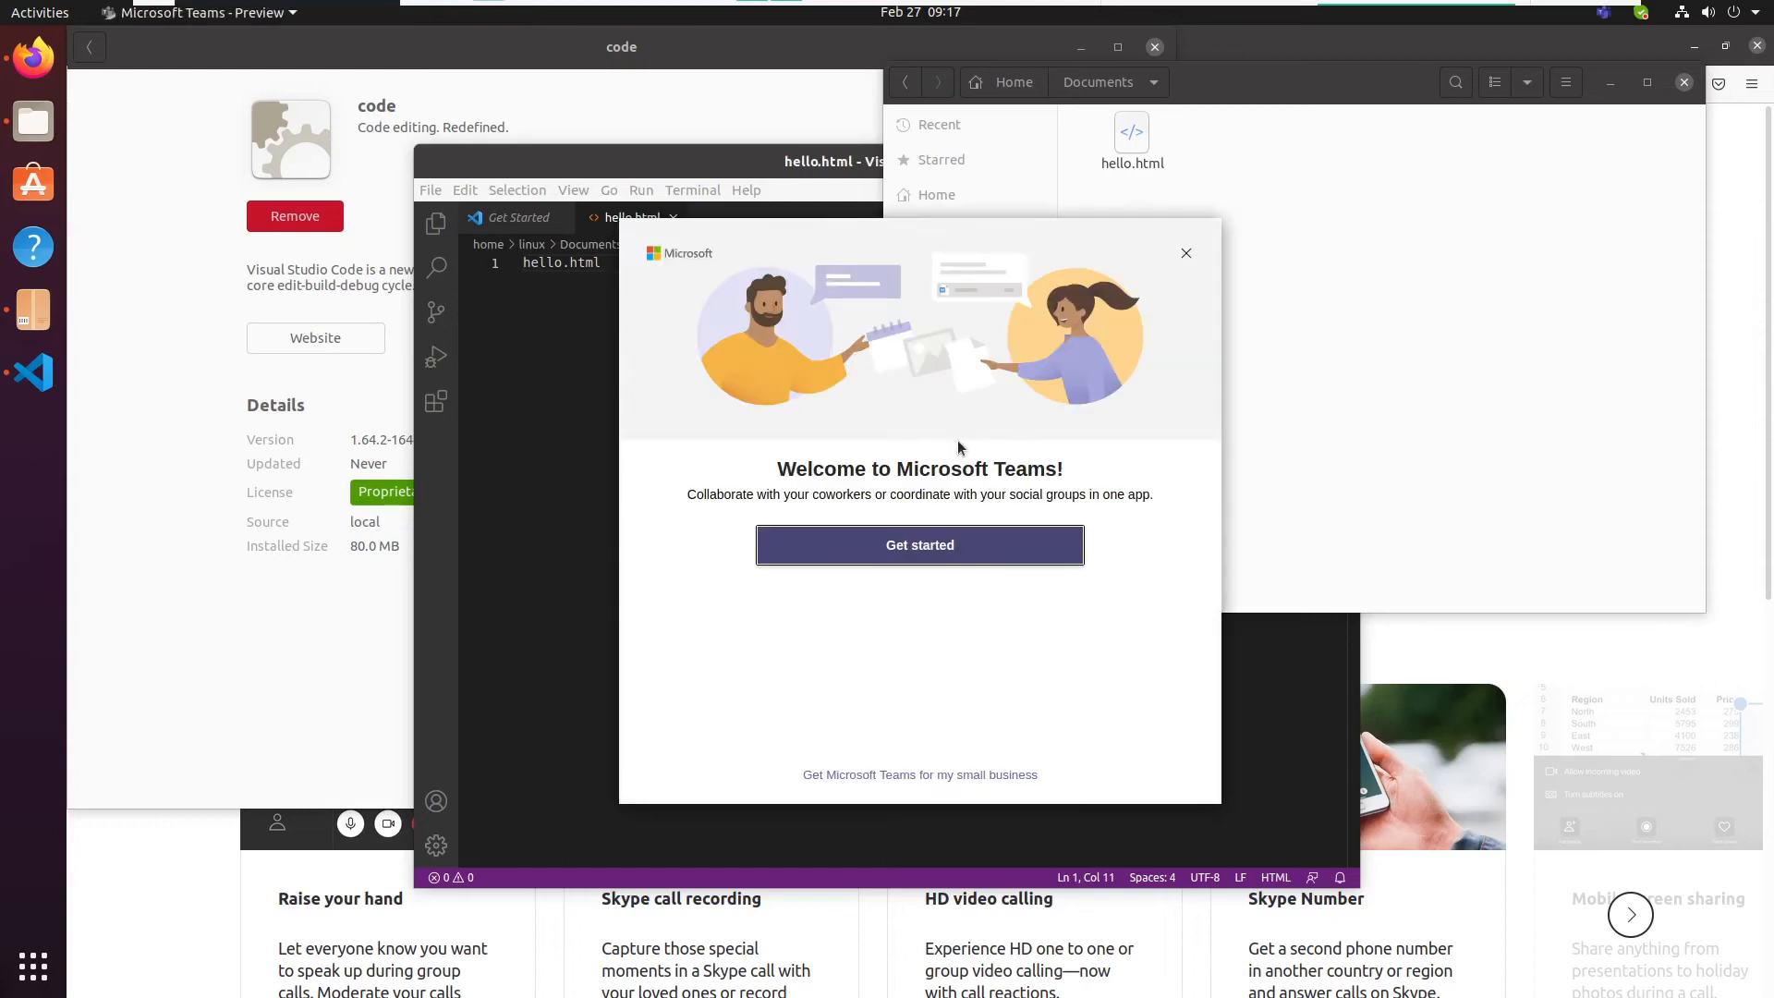
click(988, 547)
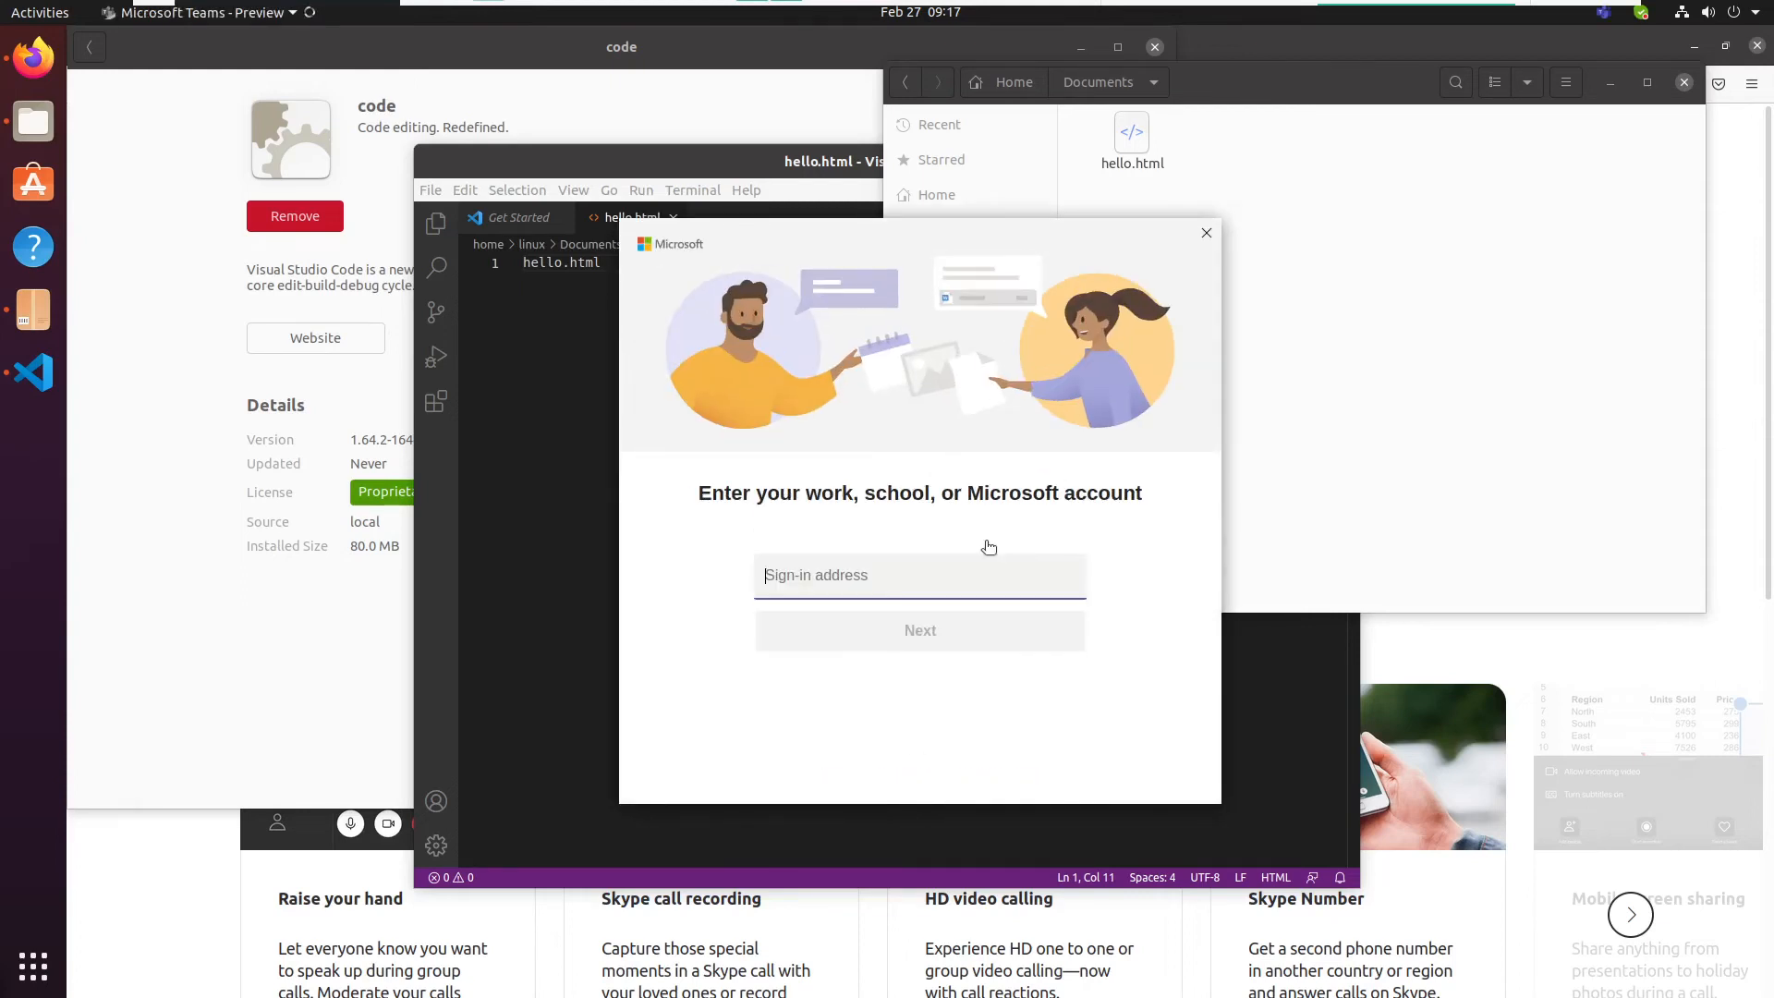
key(ctrl+a)
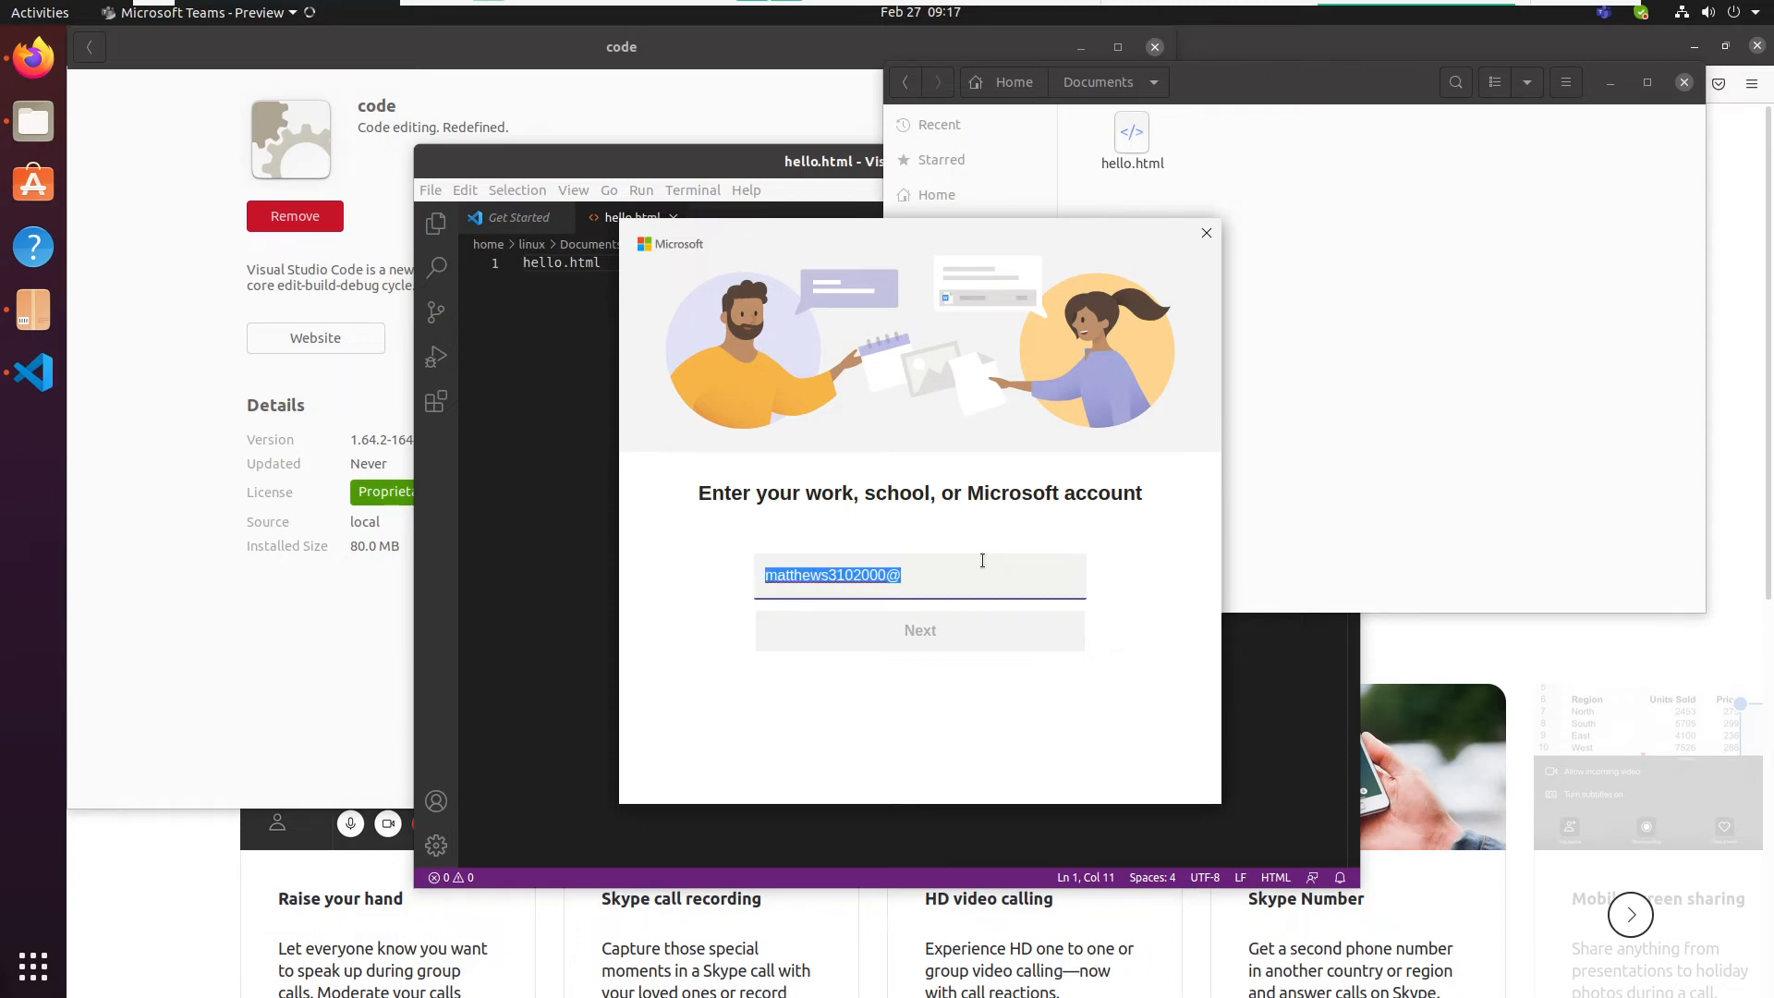
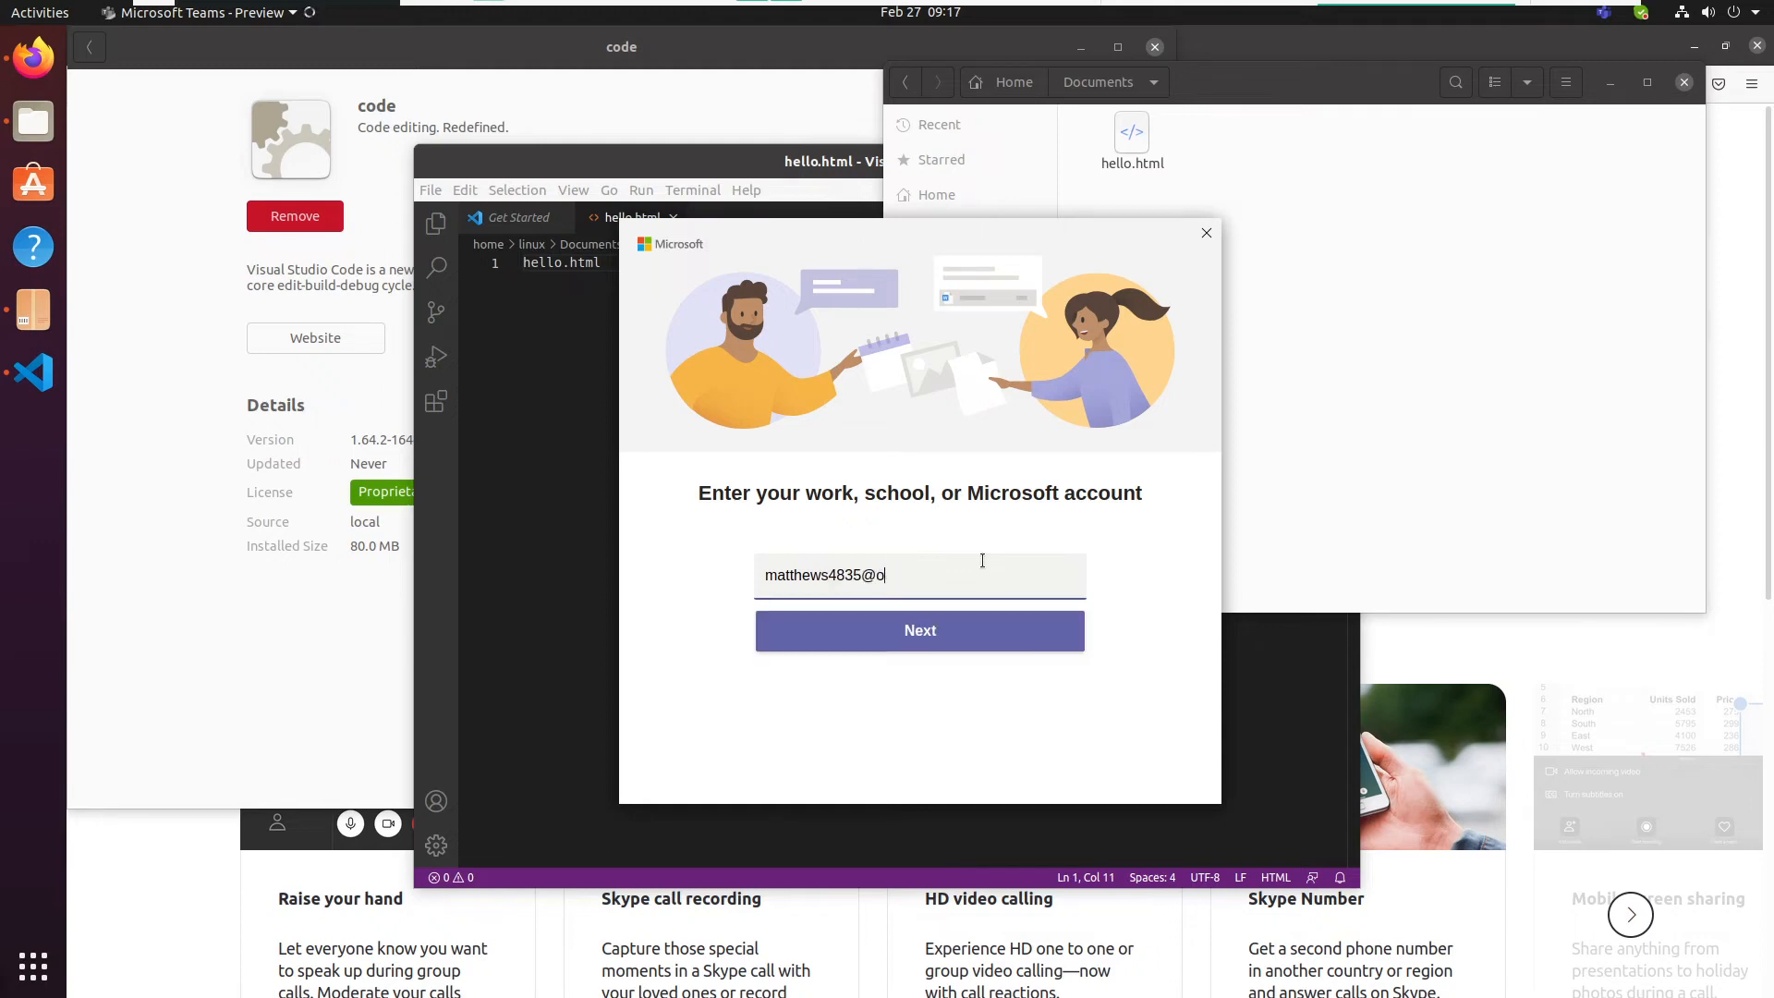
- Enter the account e-mail as the Teams sign-in address and continue to the Microsoft sign-in page
key(Return)
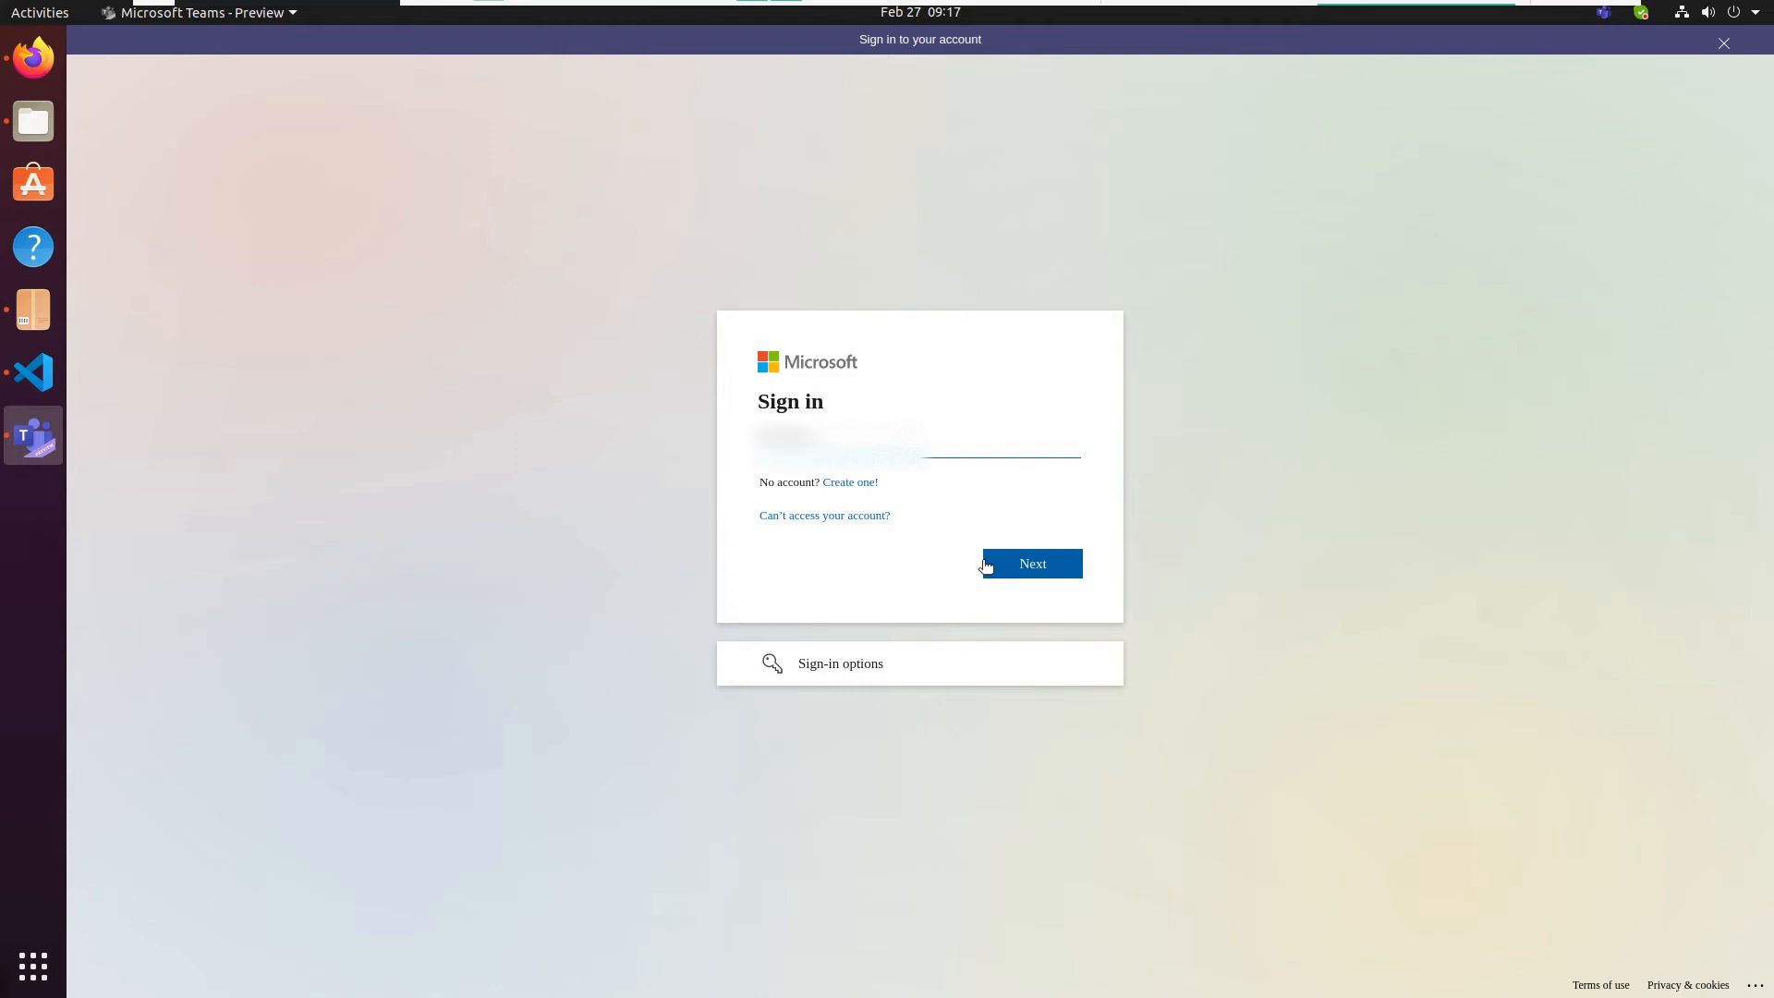
- Replace the sign-in name on the Microsoft sign-in page with the corrected account e-mail and submit it
key(BackSpace)
key(BackSpace)
key(BackSpace)
key(BackSpace)
key(Tab)
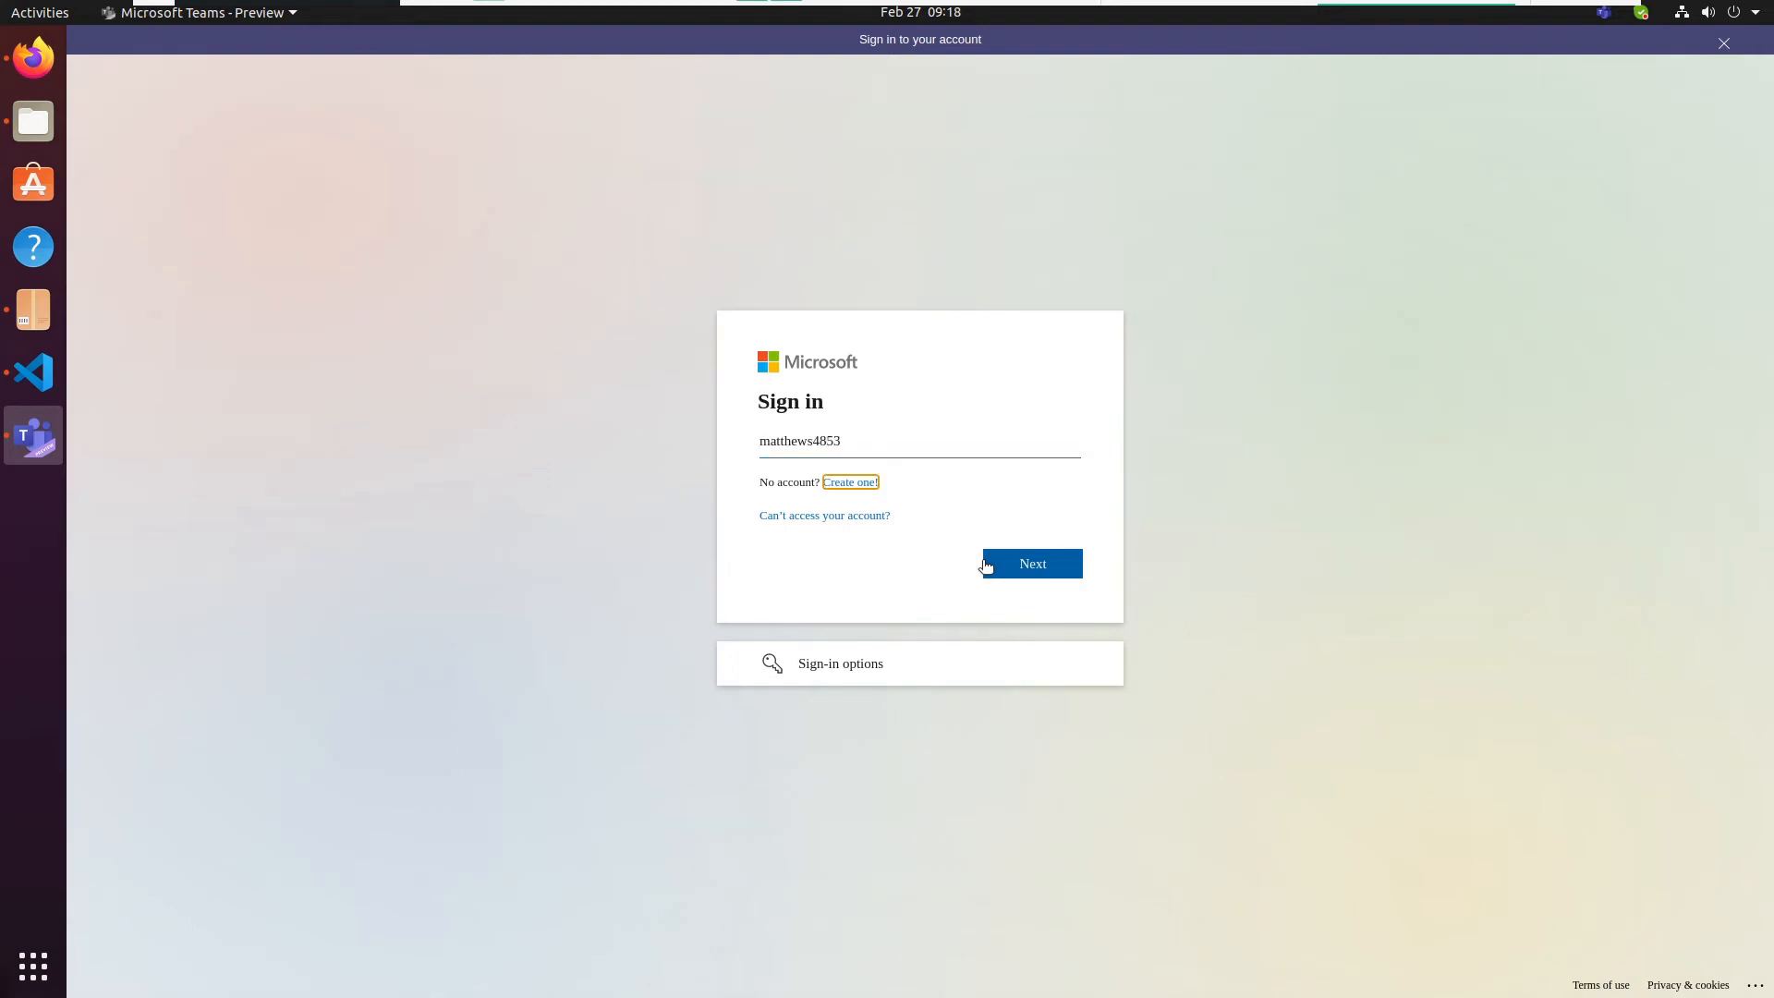
click(921, 429)
text(@outloo)
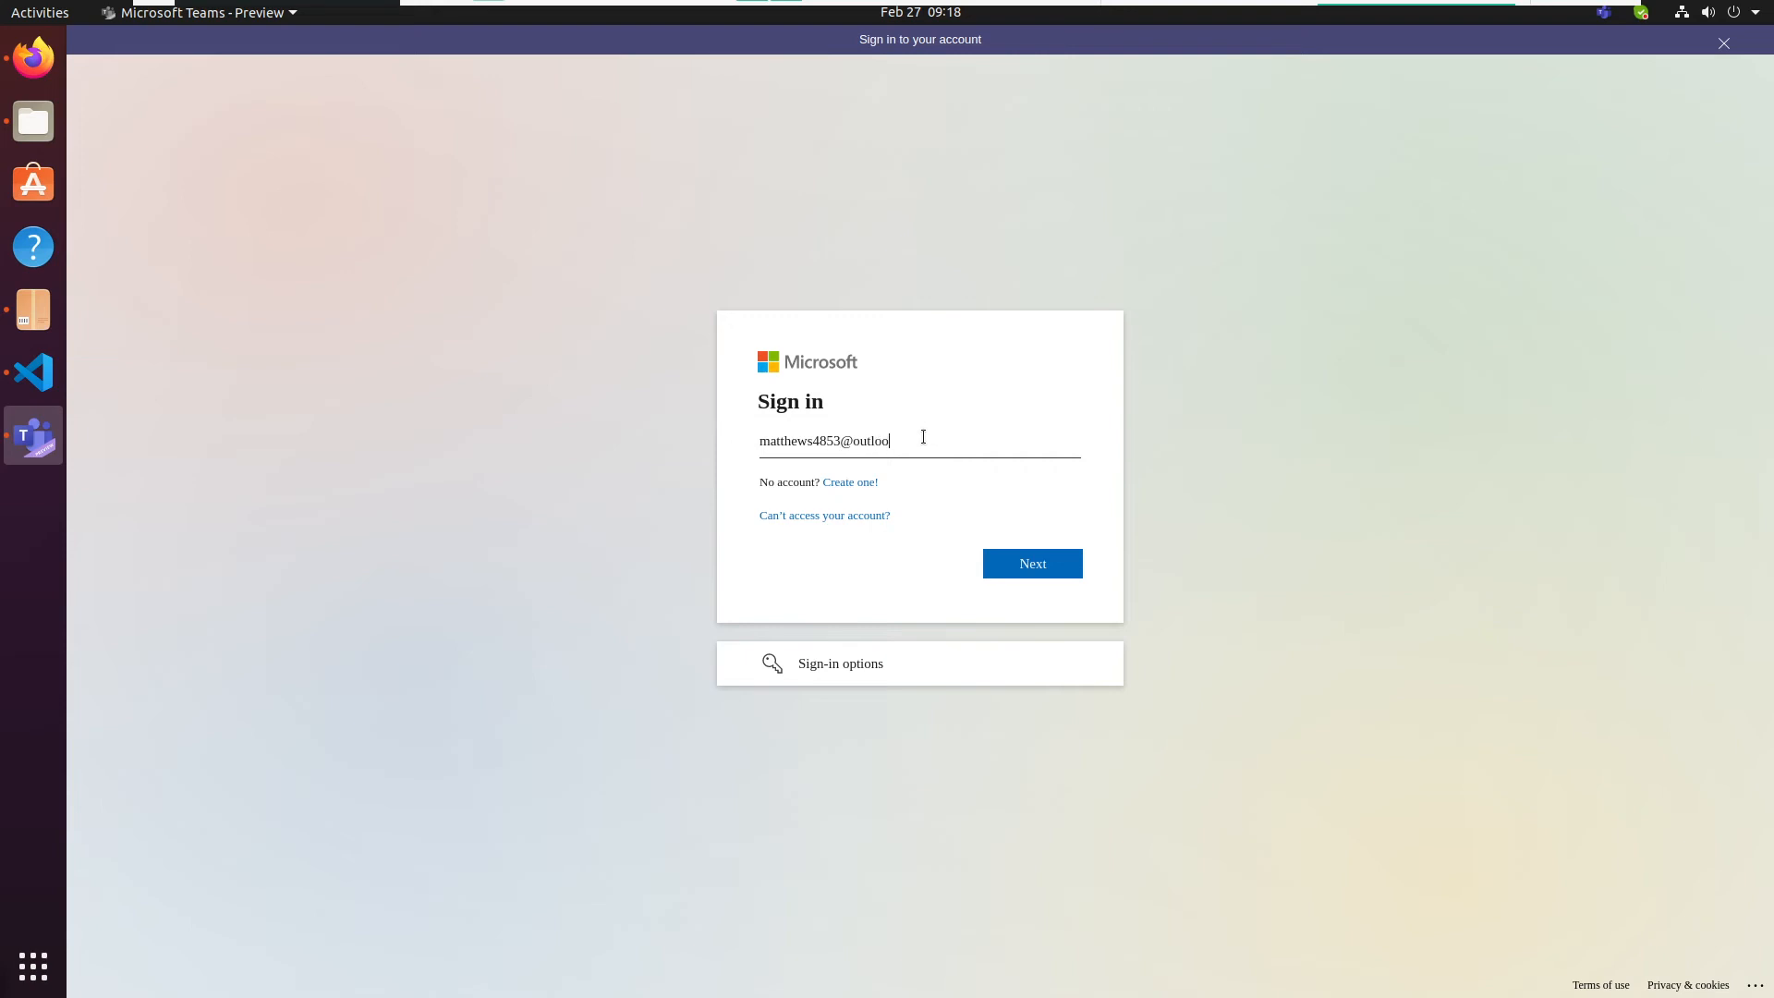
text(k.com)
key(Return)
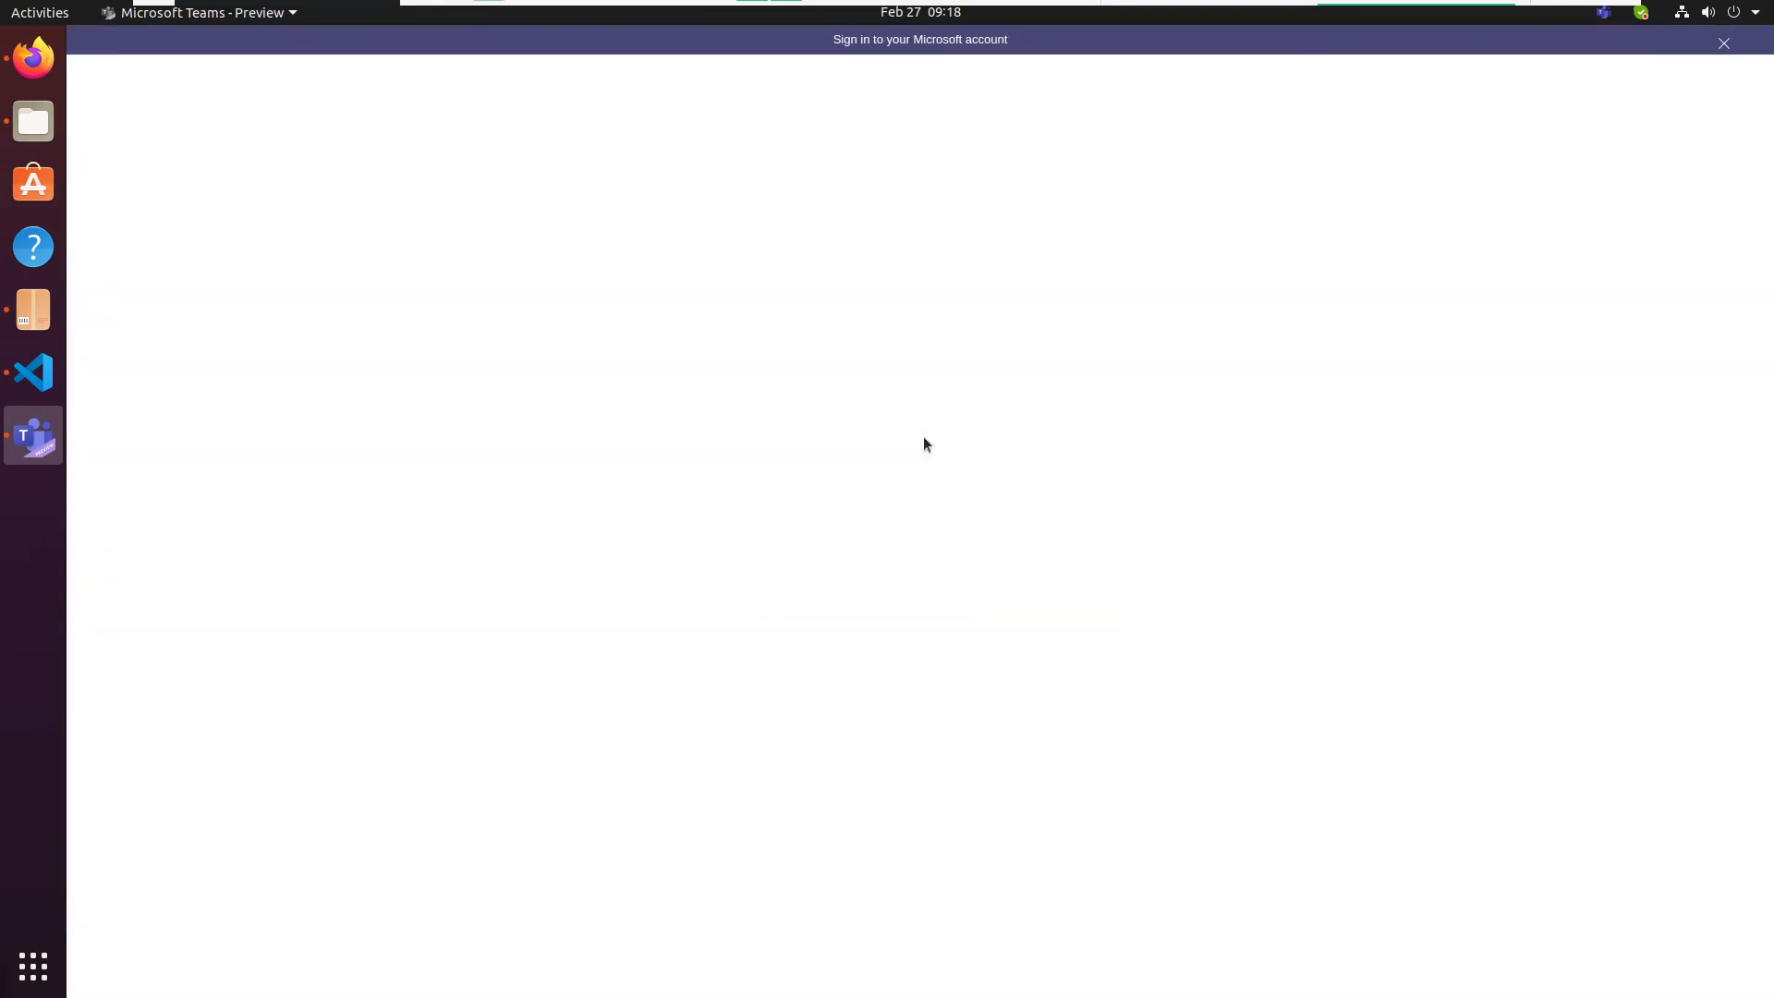
- Enter the account password on the Microsoft sign-in page and complete the sign-in to Teams
text(•••••••)
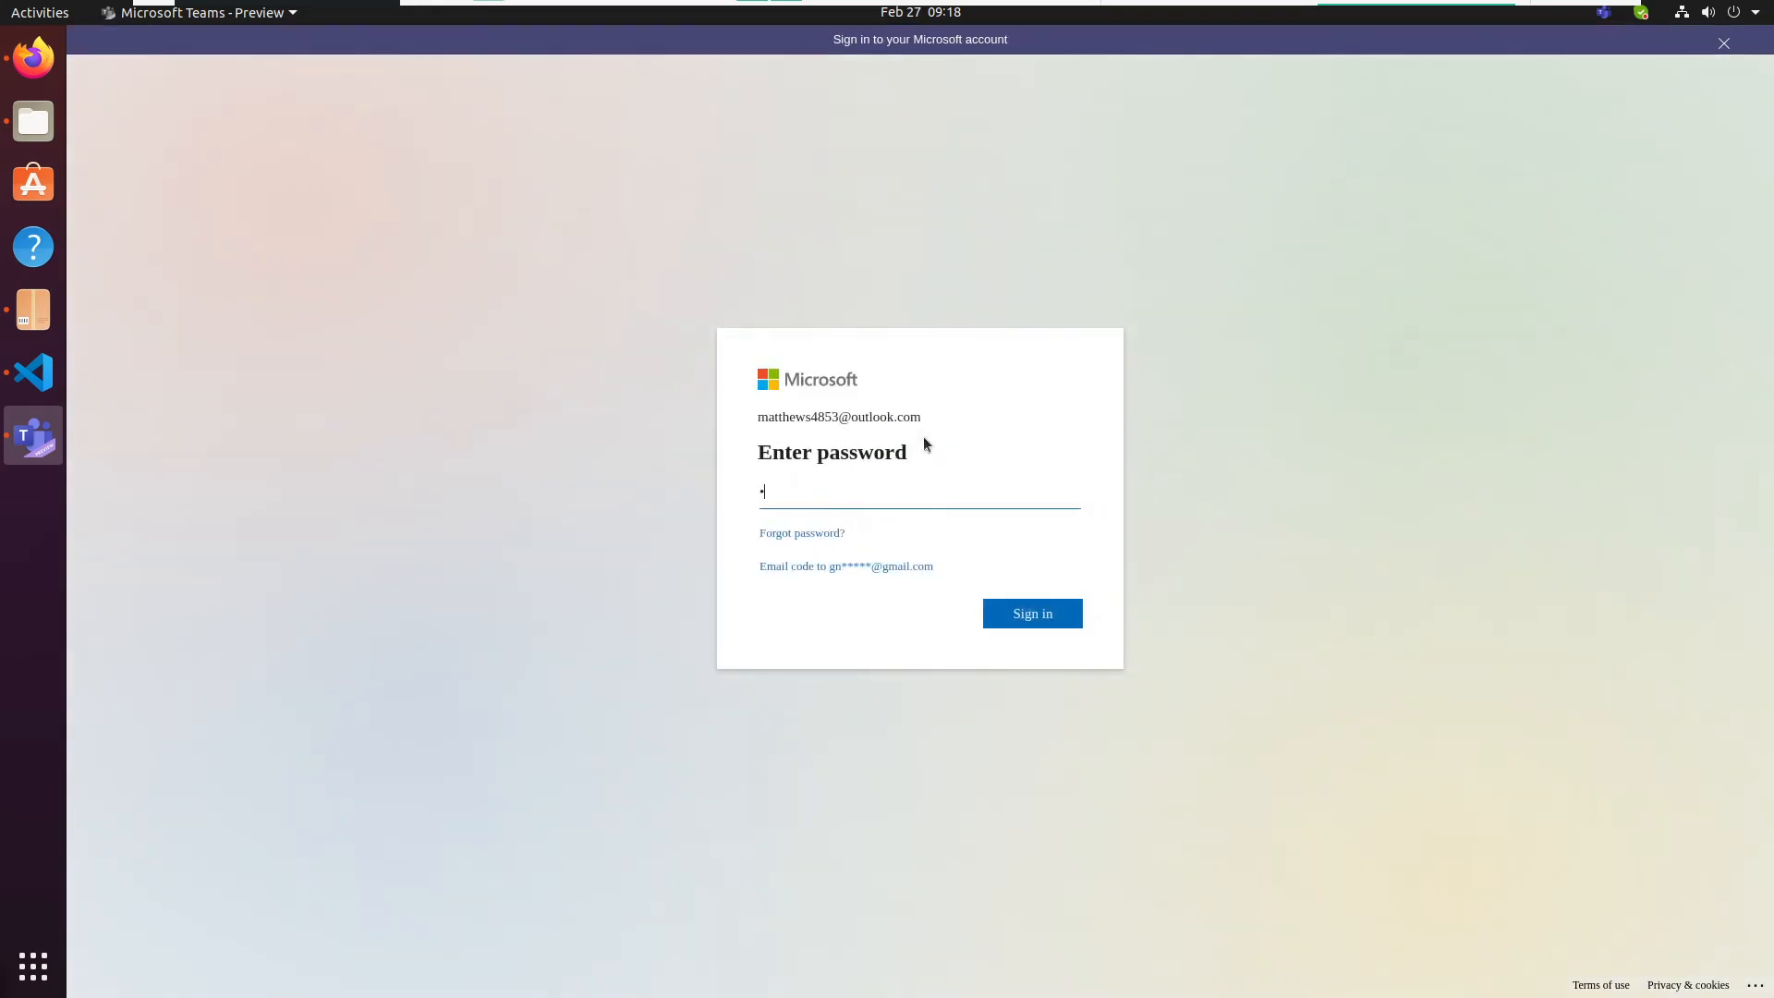
text(••••••••)
key(Return)
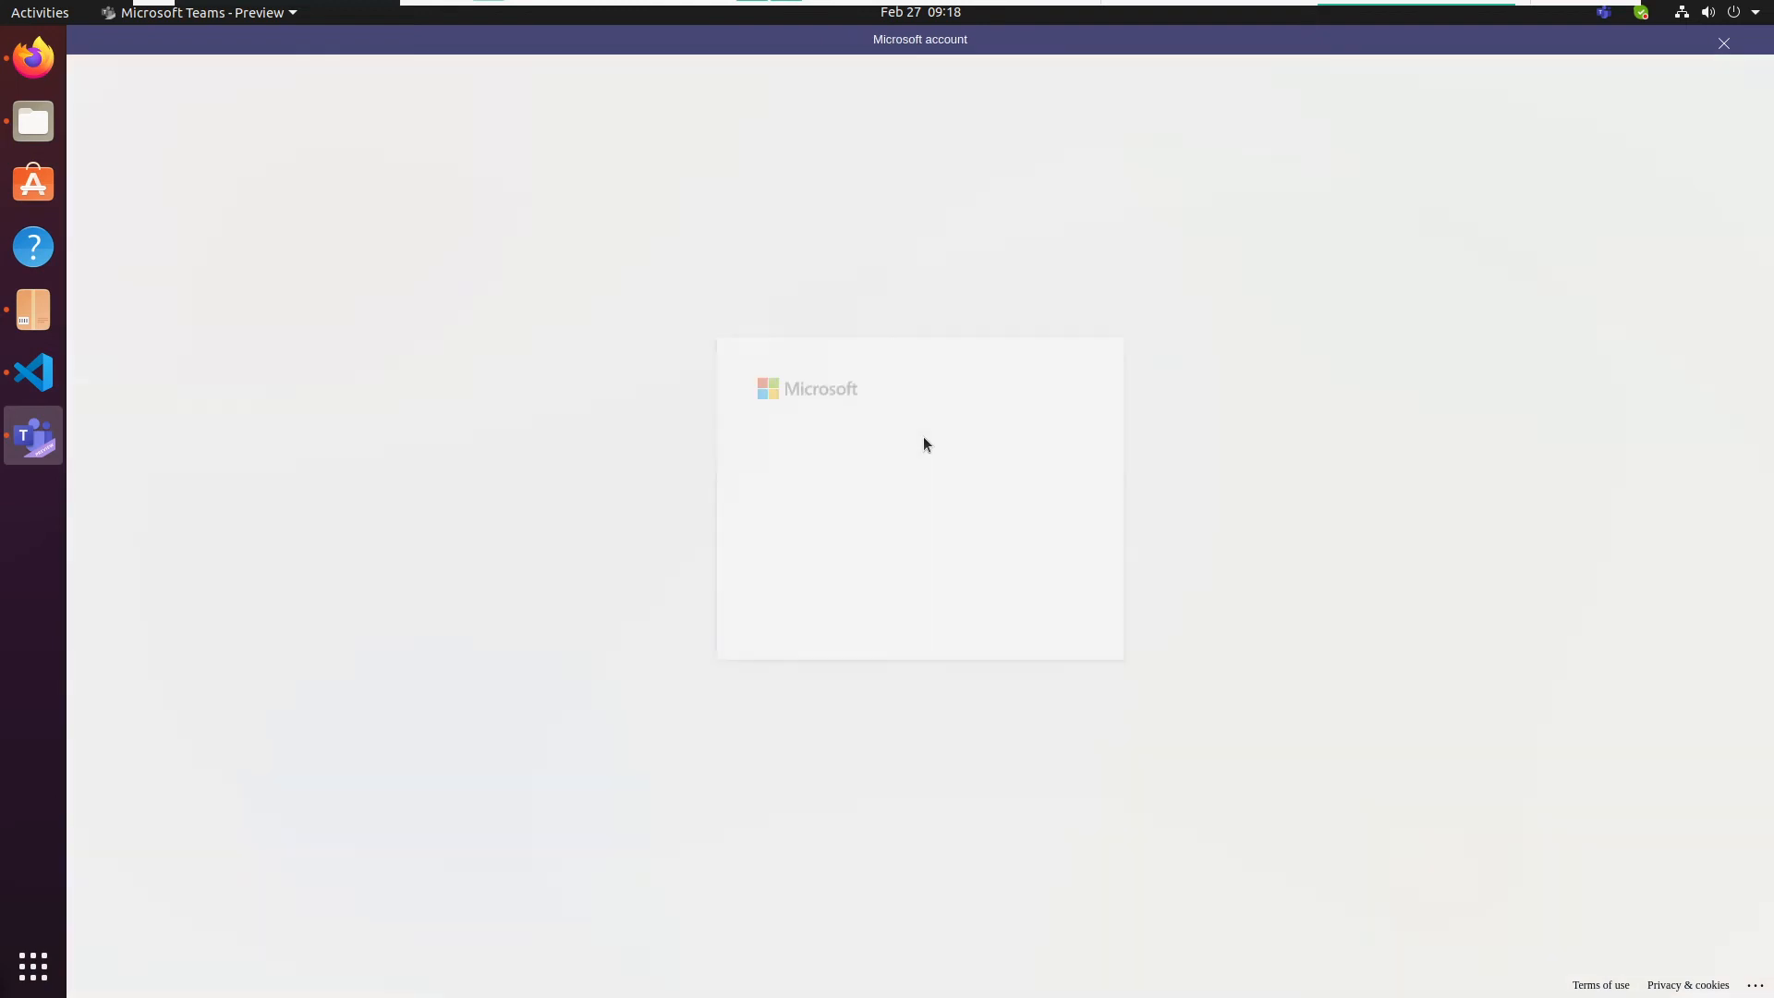
click(905, 602)
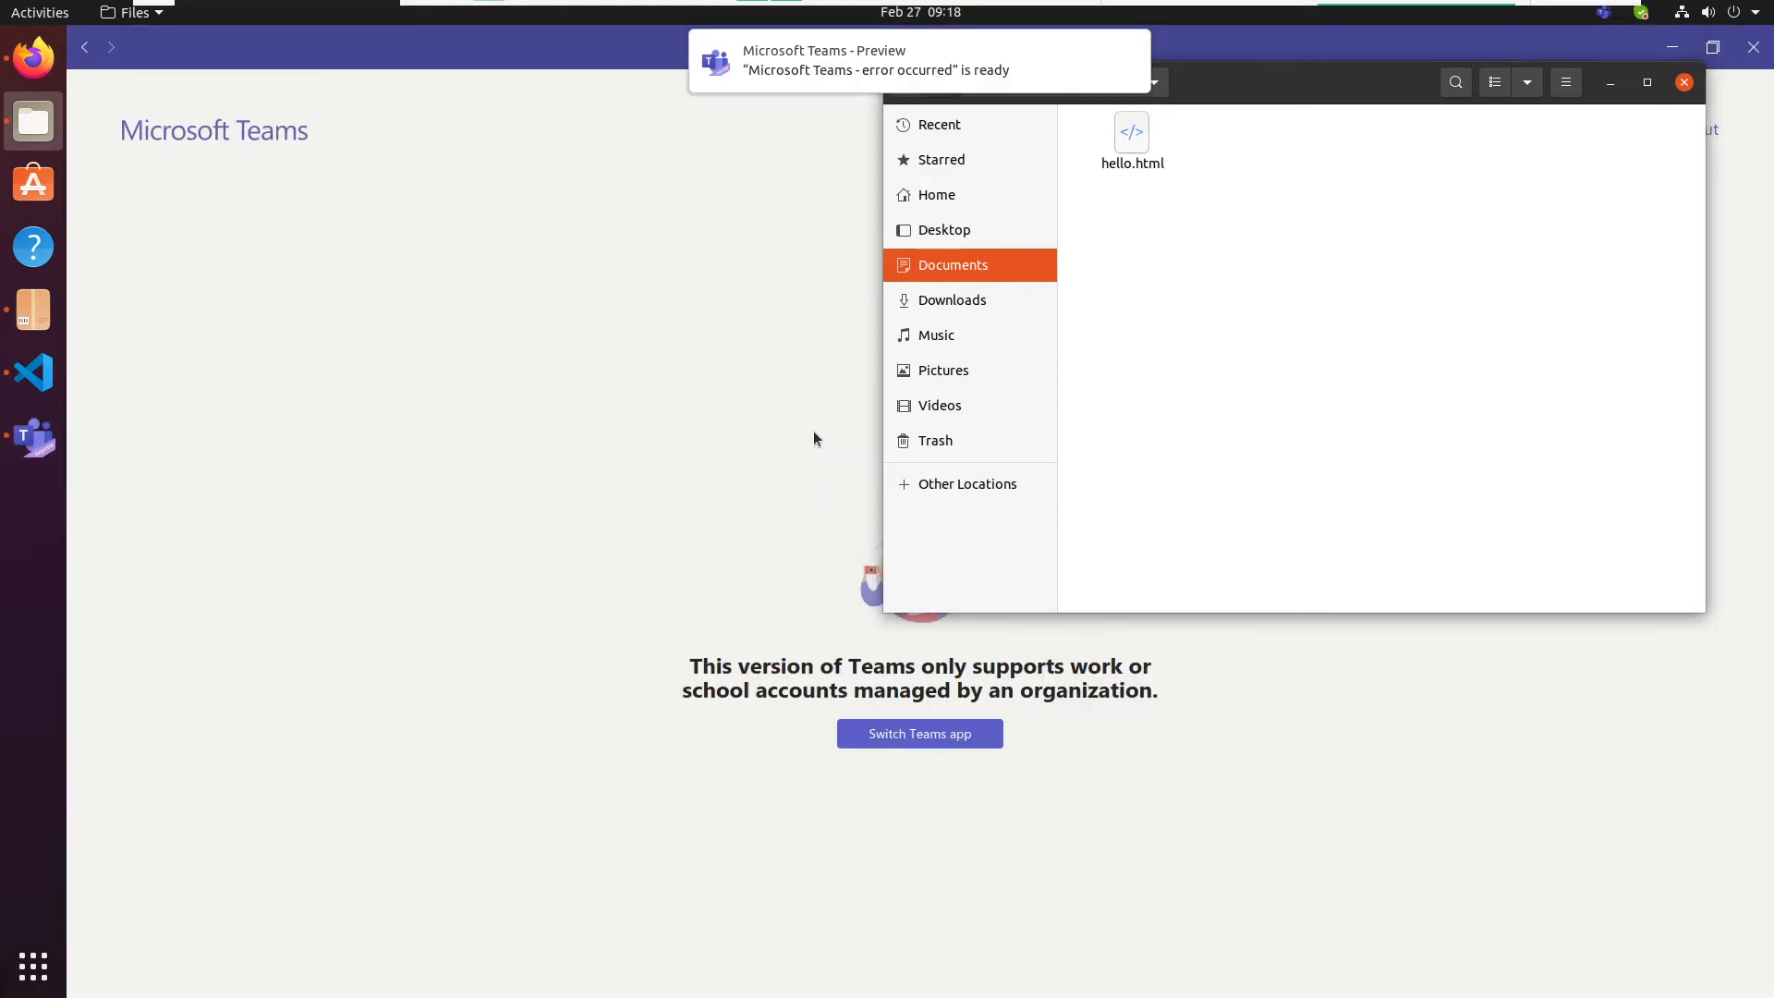
- Return to the Microsoft Teams window, read its account support notice and choose to switch the Teams app
click(702, 459)
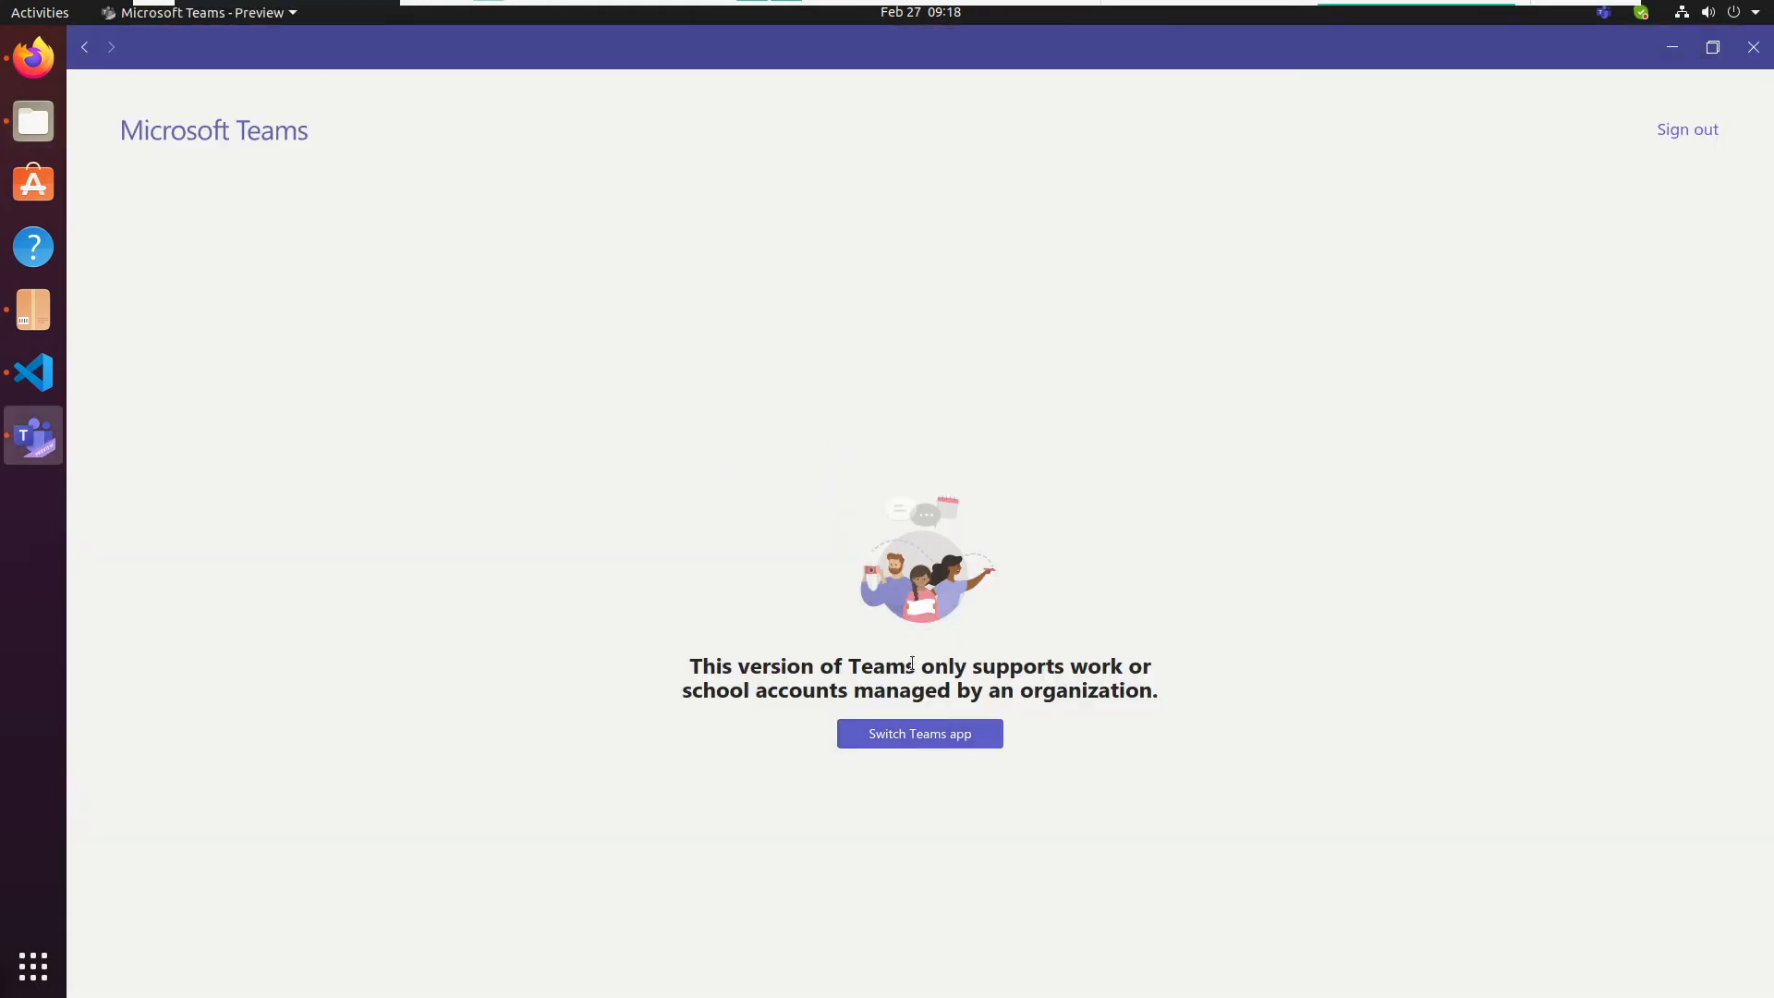
drag(701, 663, 1267, 700)
click(962, 733)
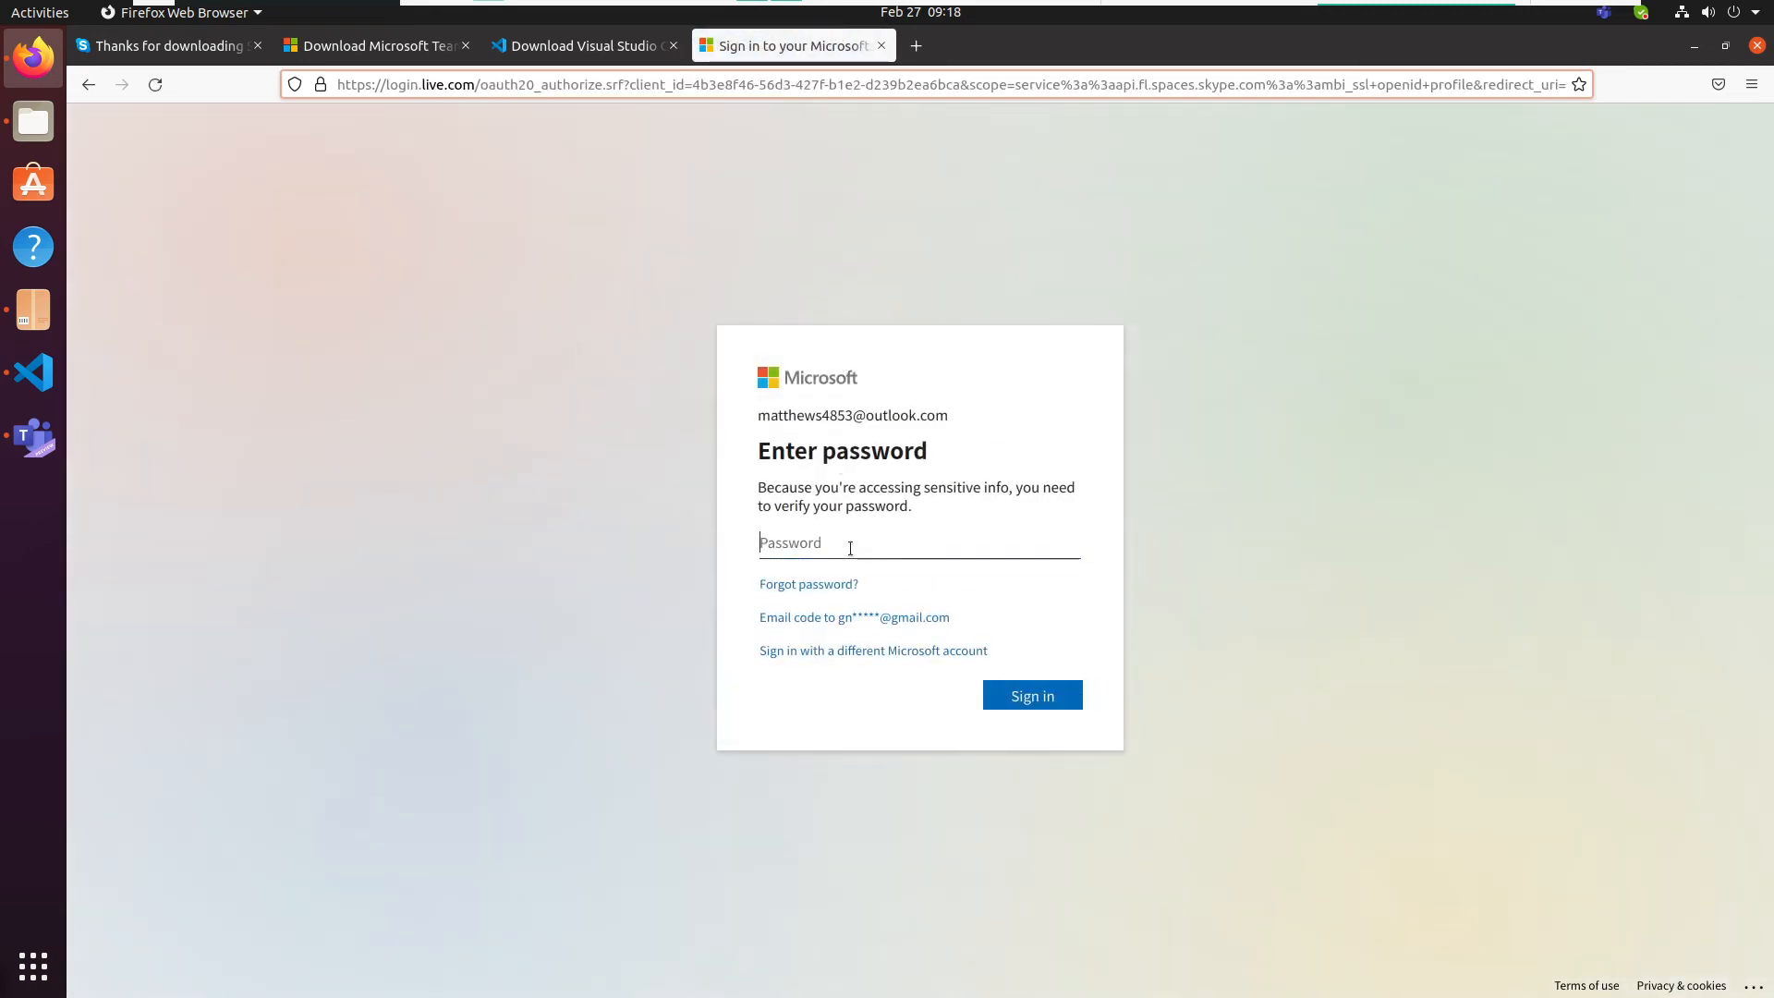
- Verify the account password on the Microsoft sign-in page in Firefox and cancel the request to add a phone number
text(********)
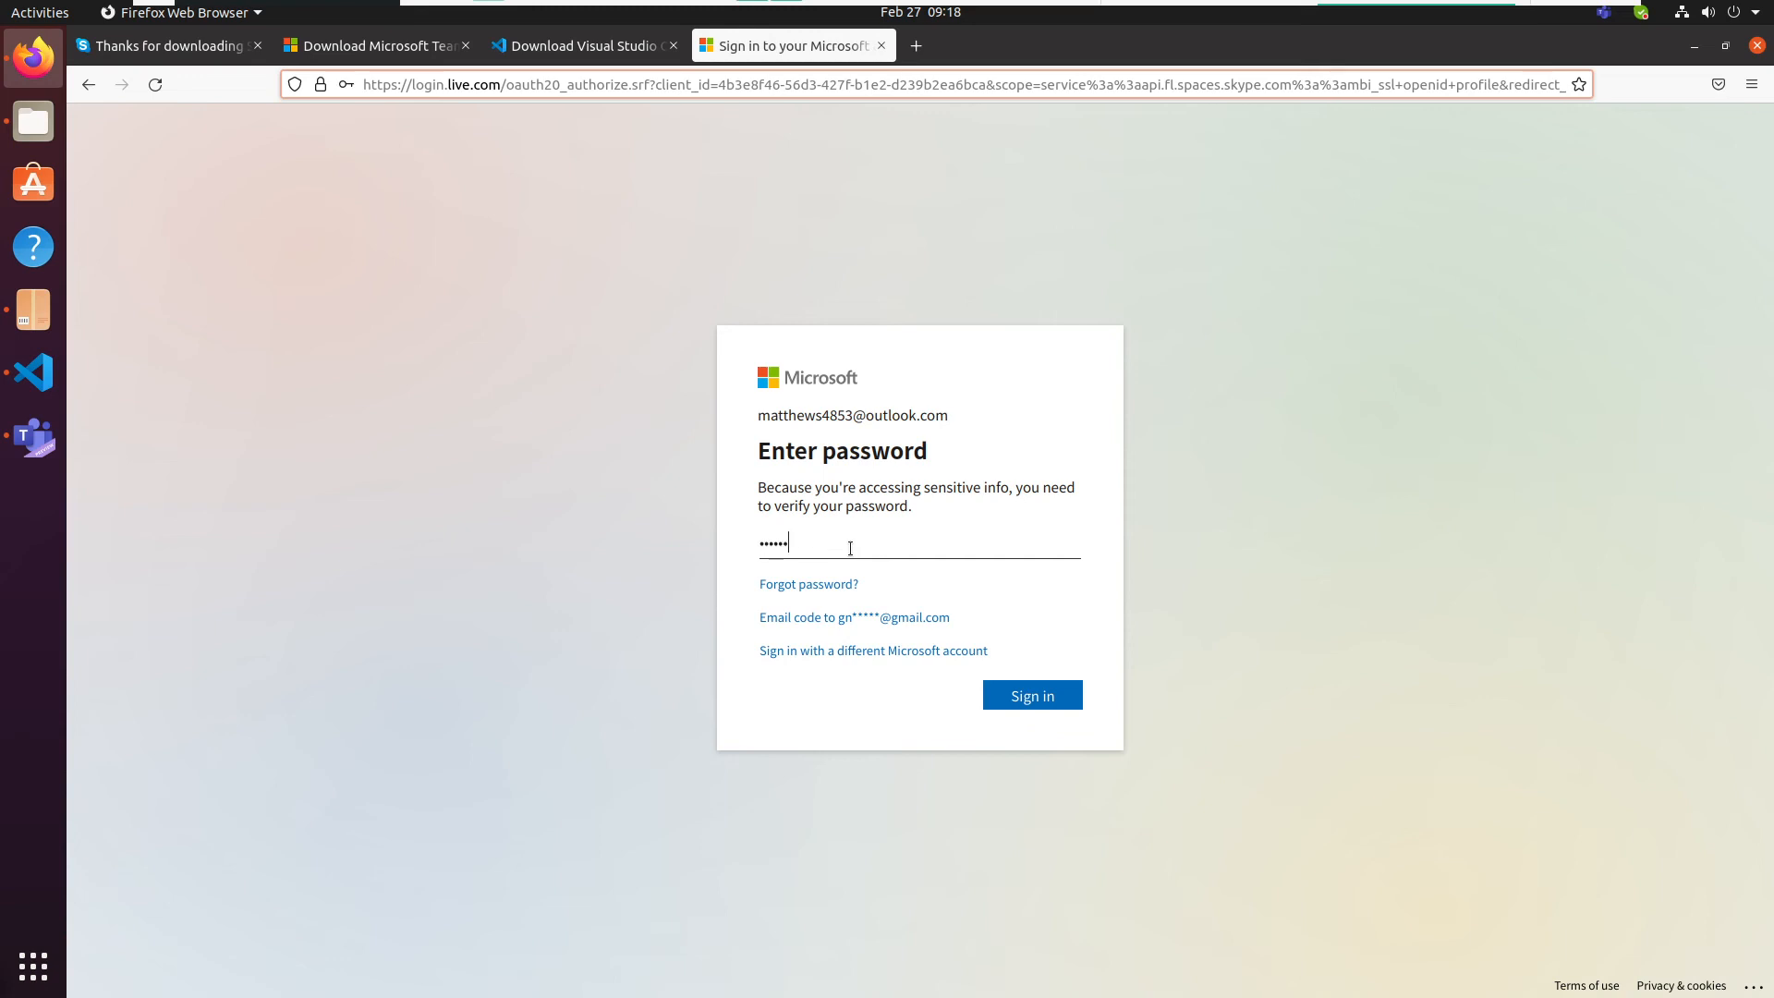
text(*****)
key(Return)
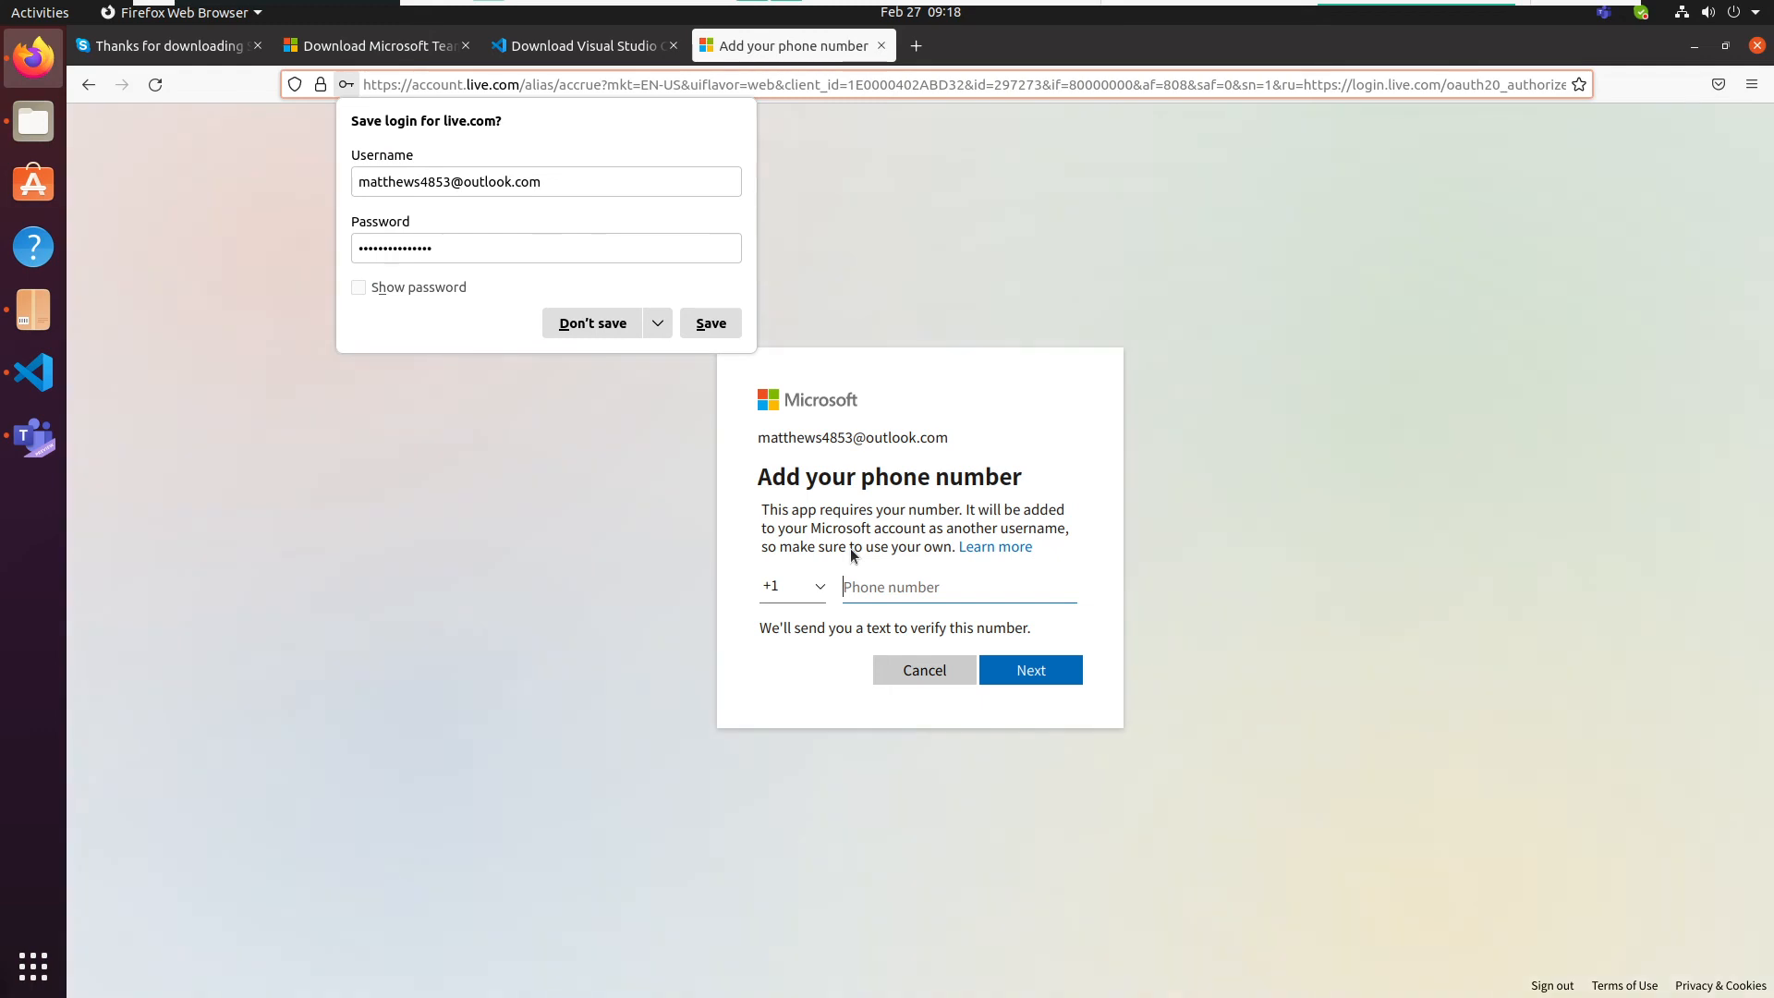
click(943, 670)
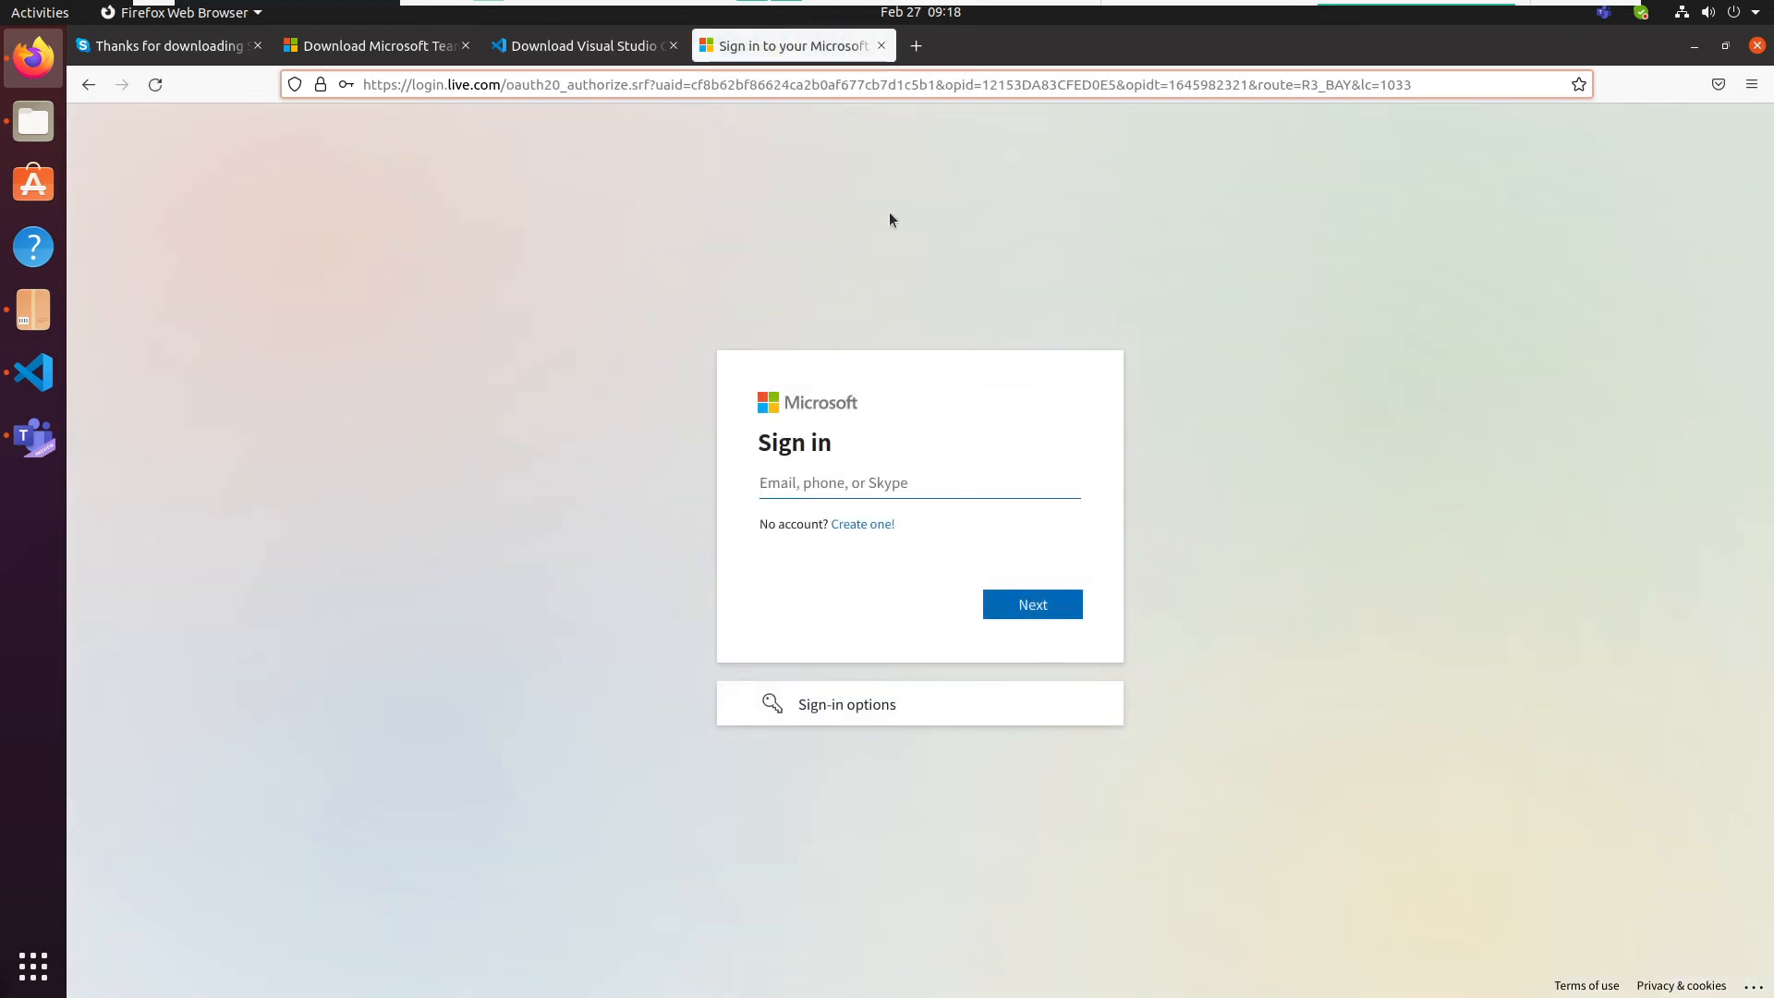
- Reopen the running Microsoft Teams application from its system indicator
click(1605, 13)
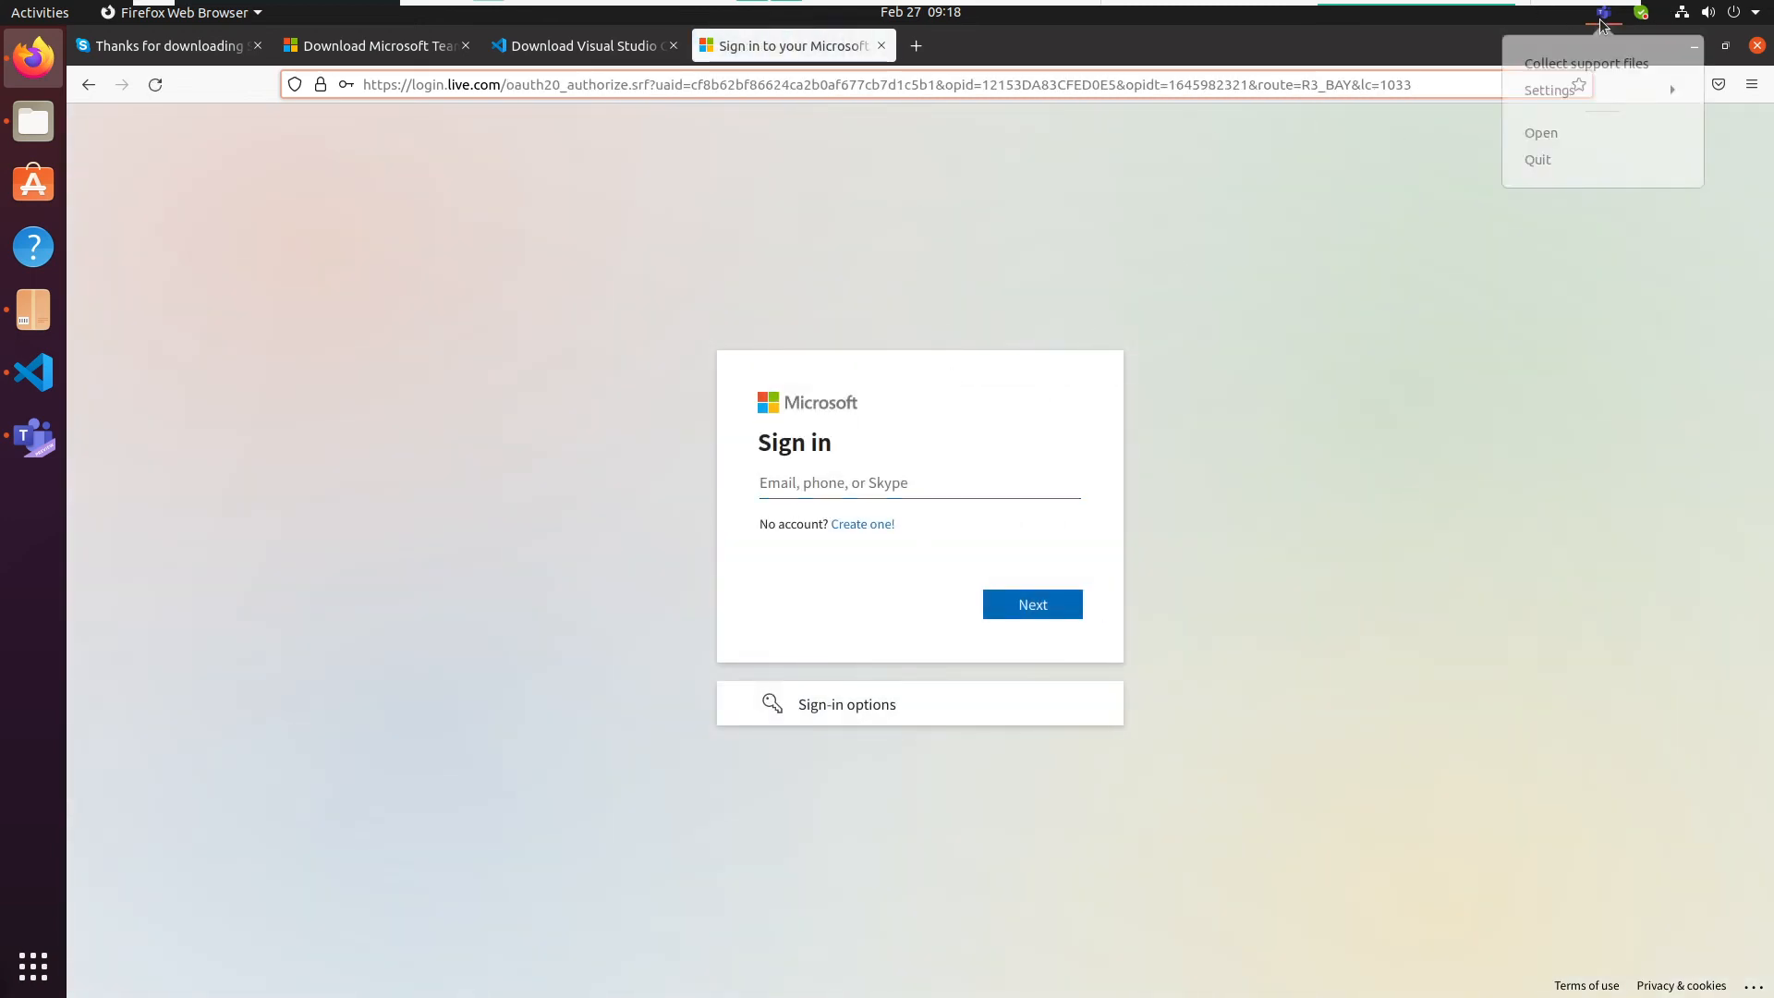
click(1563, 138)
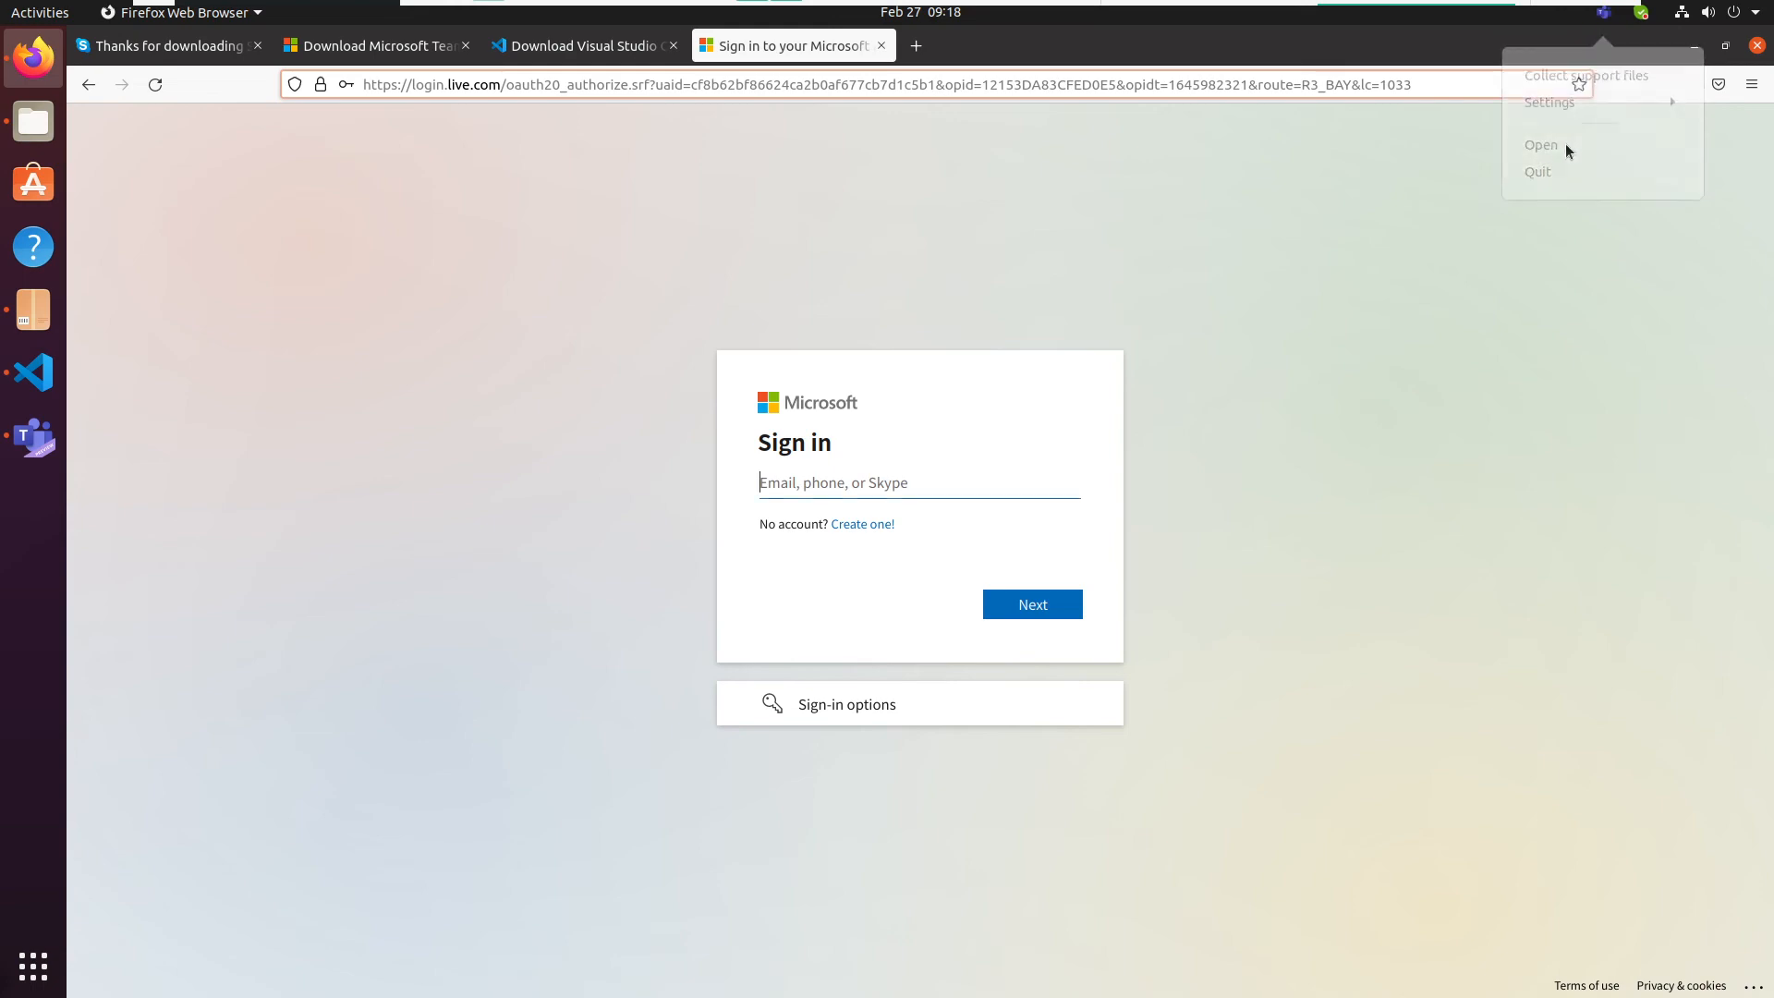